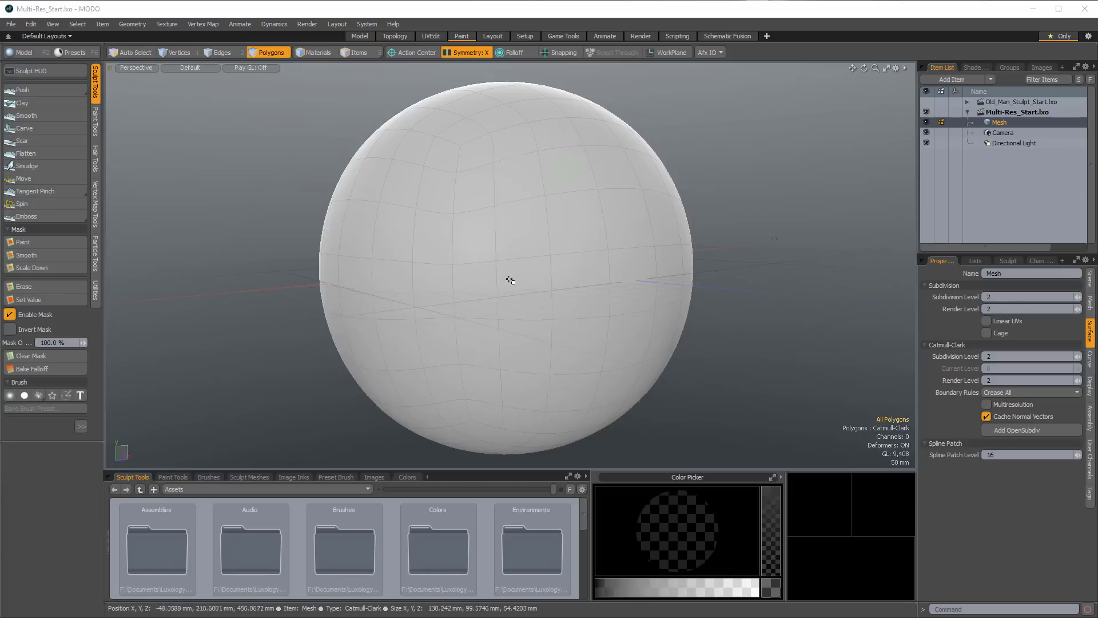
Step: Activate the Push sculpting tool and switch multiresolution on and back off for the sphere mesh
{"action": "mouse_move", "coordinate": [452, 292]}
{"action": "left_mouse_down", "text": "alt"}
{"action": "mouse_move", "coordinate": [463, 248]}
{"action": "mouse_move", "coordinate": [397, 265]}
{"action": "mouse_move", "coordinate": [421, 284]}
{"action": "mouse_move", "coordinate": [485, 285]}
{"action": "mouse_move", "coordinate": [472, 286]}
{"action": "left_mouse_up", "text": "alt"}
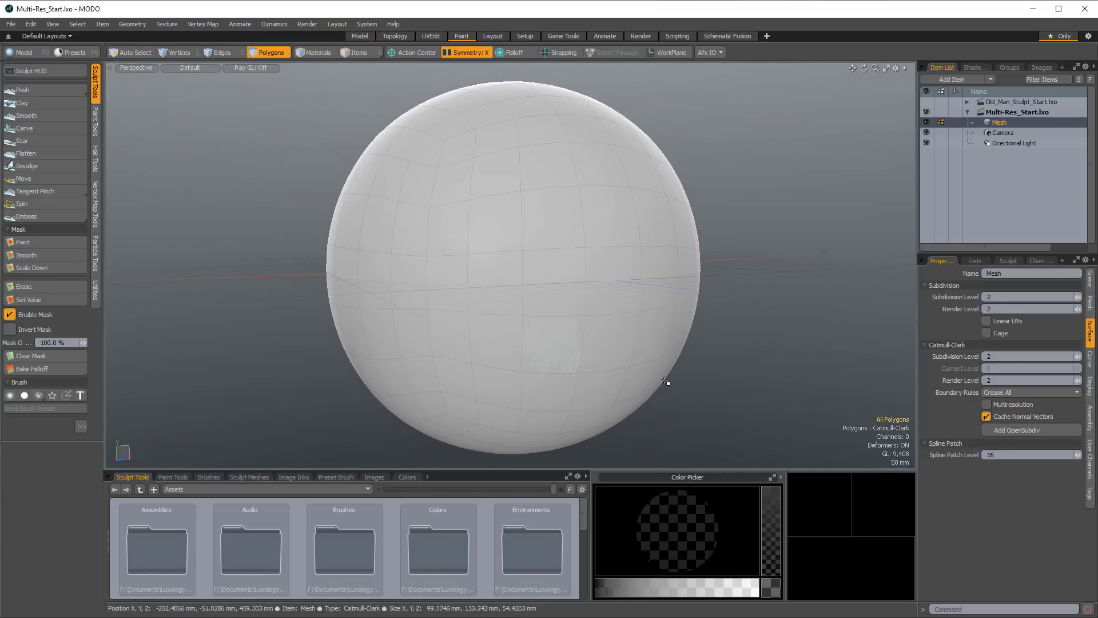
{"action": "left_click_drag", "start_coordinate": [551, 201], "coordinate": [519, 236], "text": "alt"}
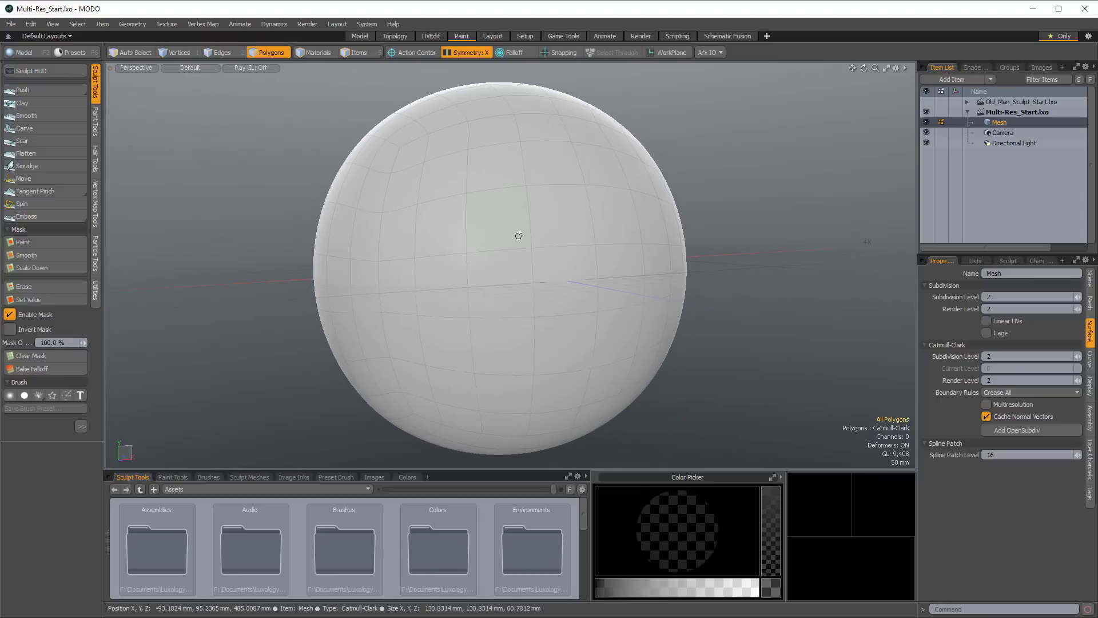
{"action": "left_click", "coordinate": [24, 90]}
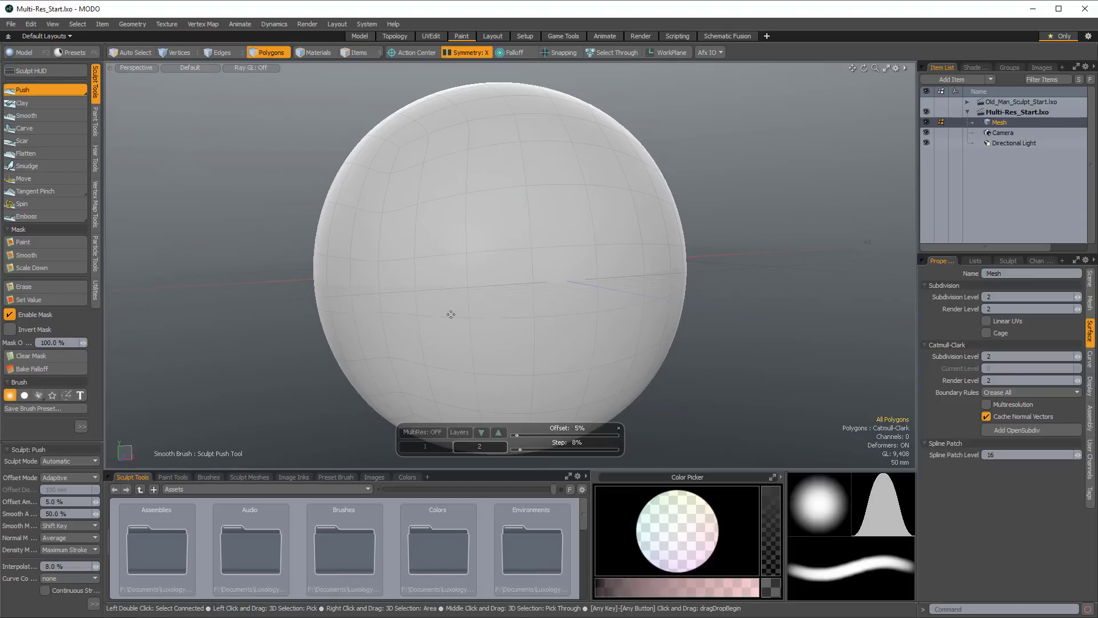
{"action": "left_click", "coordinate": [423, 432]}
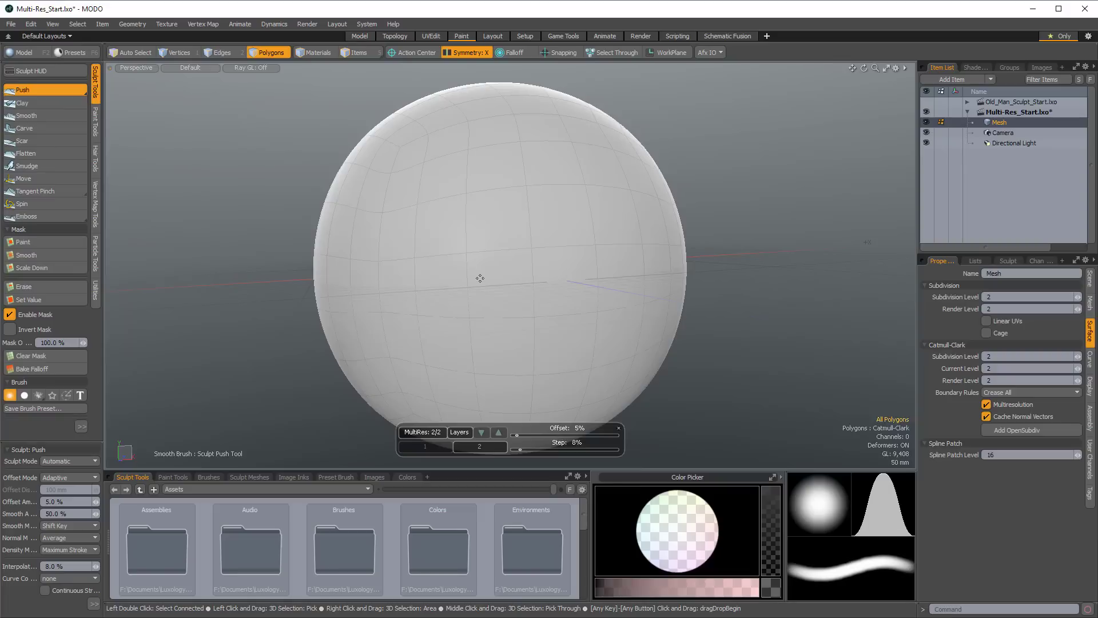
{"action": "left_click", "coordinate": [422, 431]}
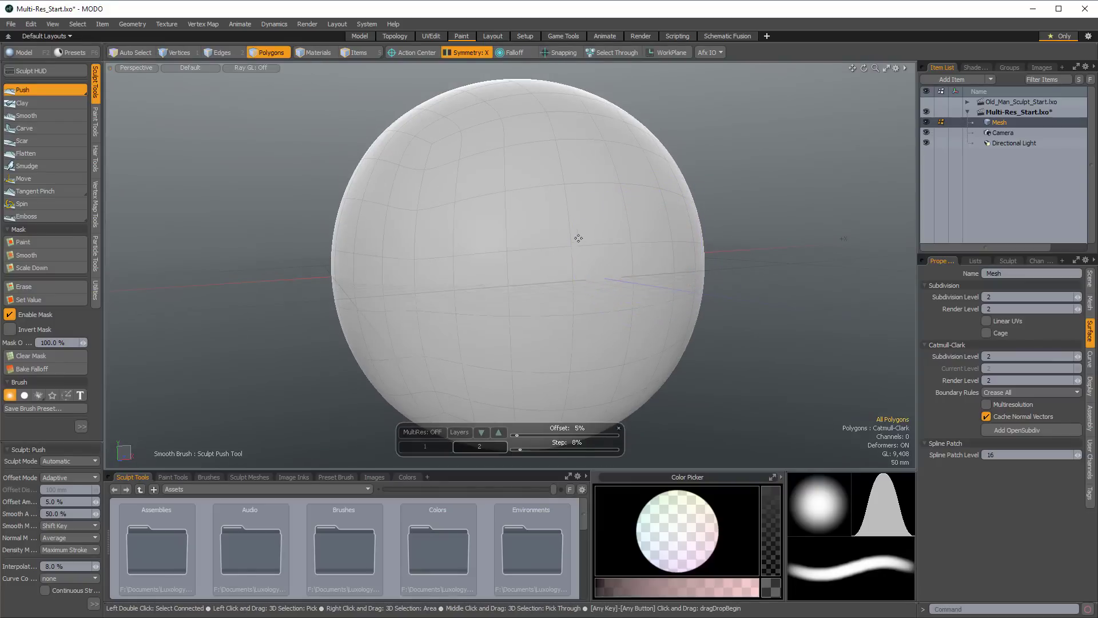
Step: Set the Push offset to about 30% and sculpt broad bumps on the sphere with X symmetry on
{"action": "left_click_drag", "start_coordinate": [594, 244], "coordinate": [660, 228], "text": "alt"}
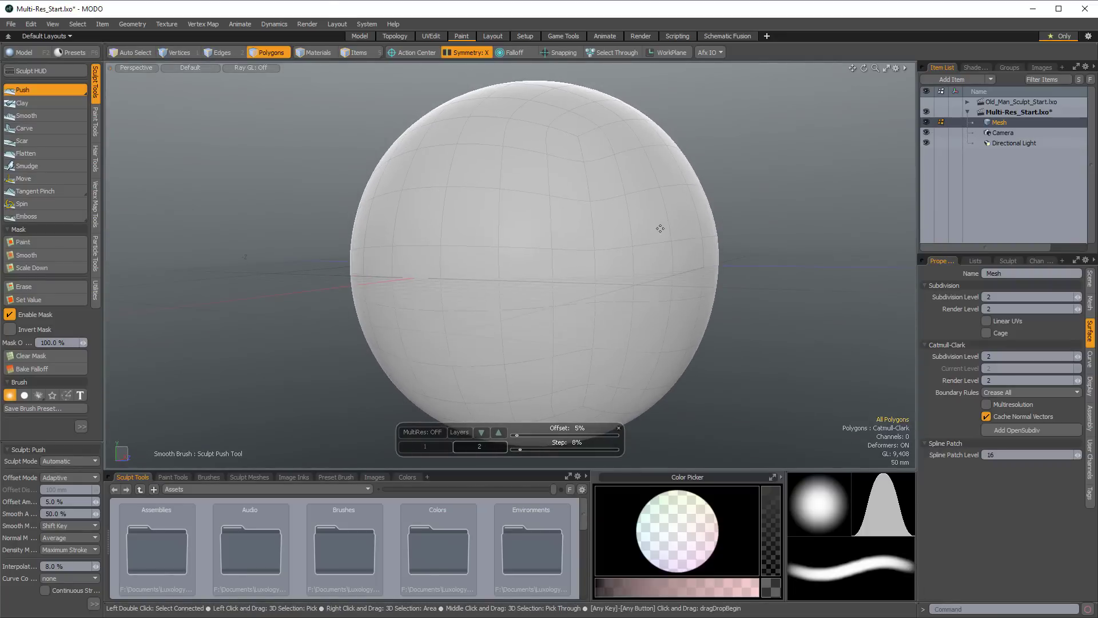
{"action": "left_click", "coordinate": [537, 435]}
{"action": "left_click", "coordinate": [544, 435]}
{"action": "left_click_drag", "start_coordinate": [615, 237], "coordinate": [698, 263]}
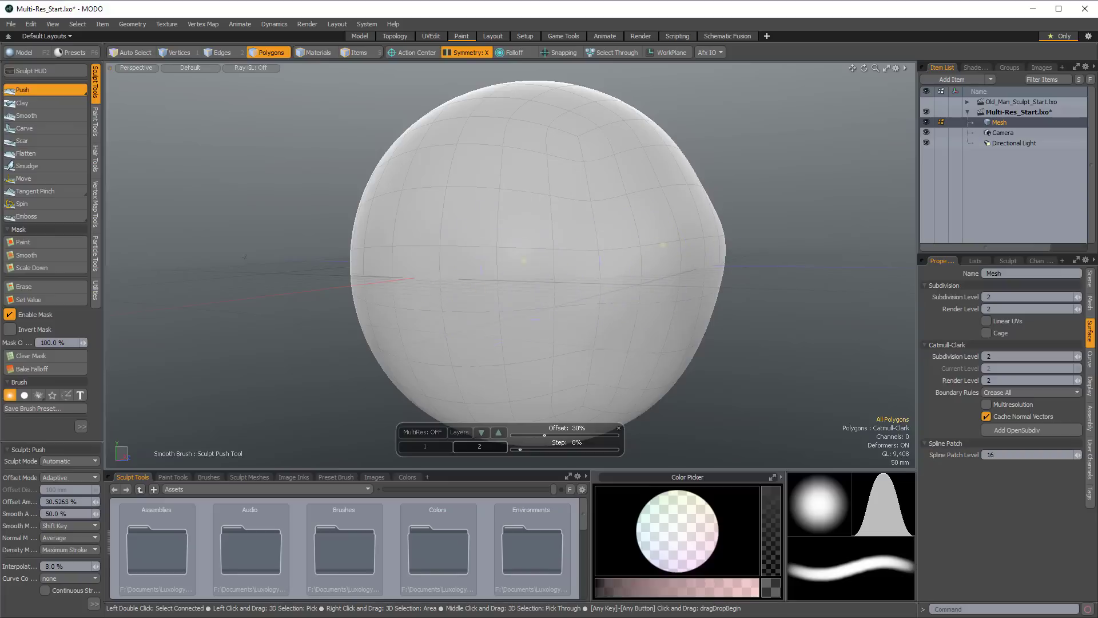
{"action": "left_click_drag", "start_coordinate": [475, 100], "coordinate": [409, 128]}
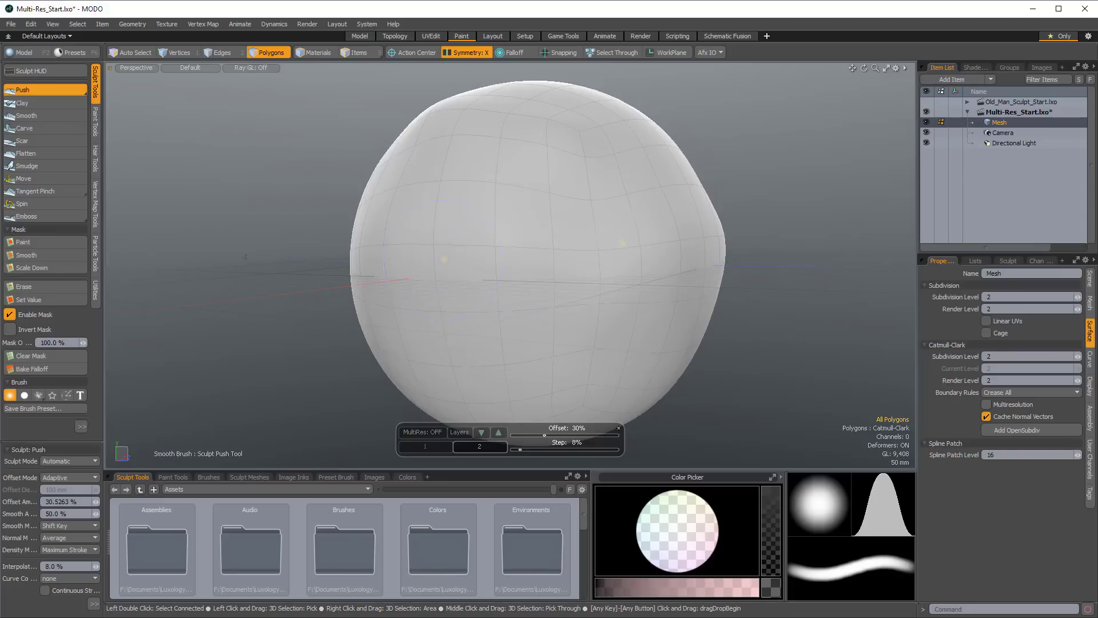
Step: Turn off X symmetry and sculpt additional broad bumps and dents into the sphere
{"action": "mouse_move", "coordinate": [559, 226]}
{"action": "left_mouse_down", "text": "alt"}
{"action": "mouse_move", "coordinate": [436, 191]}
{"action": "mouse_move", "coordinate": [425, 260]}
{"action": "mouse_move", "coordinate": [401, 246]}
{"action": "left_mouse_up", "text": "alt"}
{"action": "mouse_move", "coordinate": [318, 228]}
{"action": "left_mouse_down", "text": "alt"}
{"action": "mouse_move", "coordinate": [514, 204]}
{"action": "mouse_move", "coordinate": [497, 213]}
{"action": "left_mouse_up", "text": "alt"}
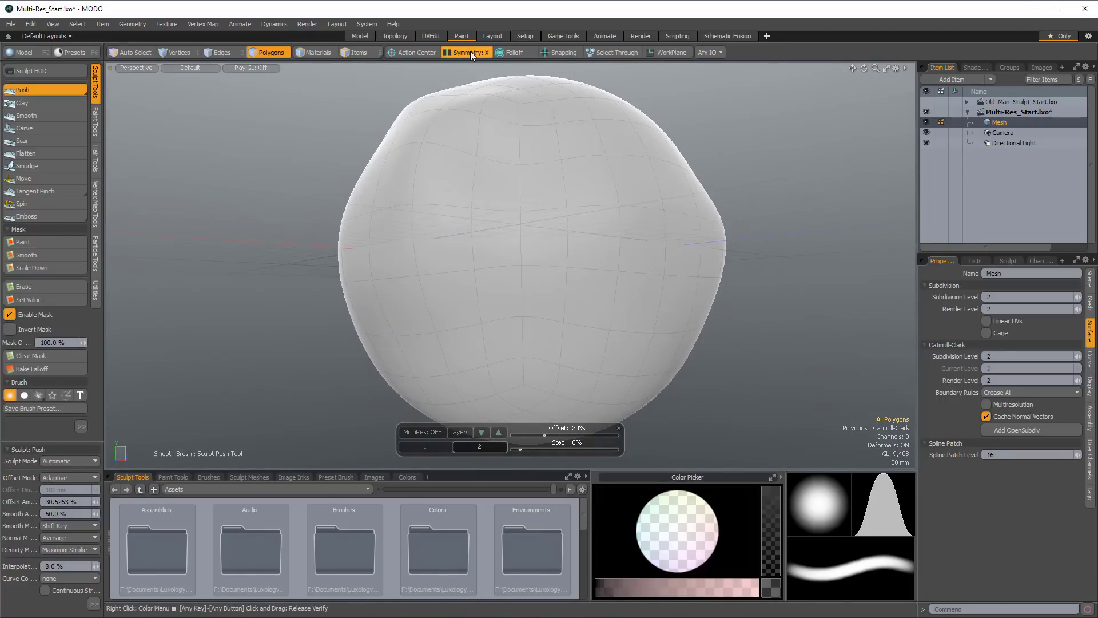
{"action": "left_click_drag", "start_coordinate": [390, 290], "coordinate": [381, 283], "text": "alt"}
{"action": "left_click_drag", "start_coordinate": [547, 269], "coordinate": [572, 304], "text": "alt"}
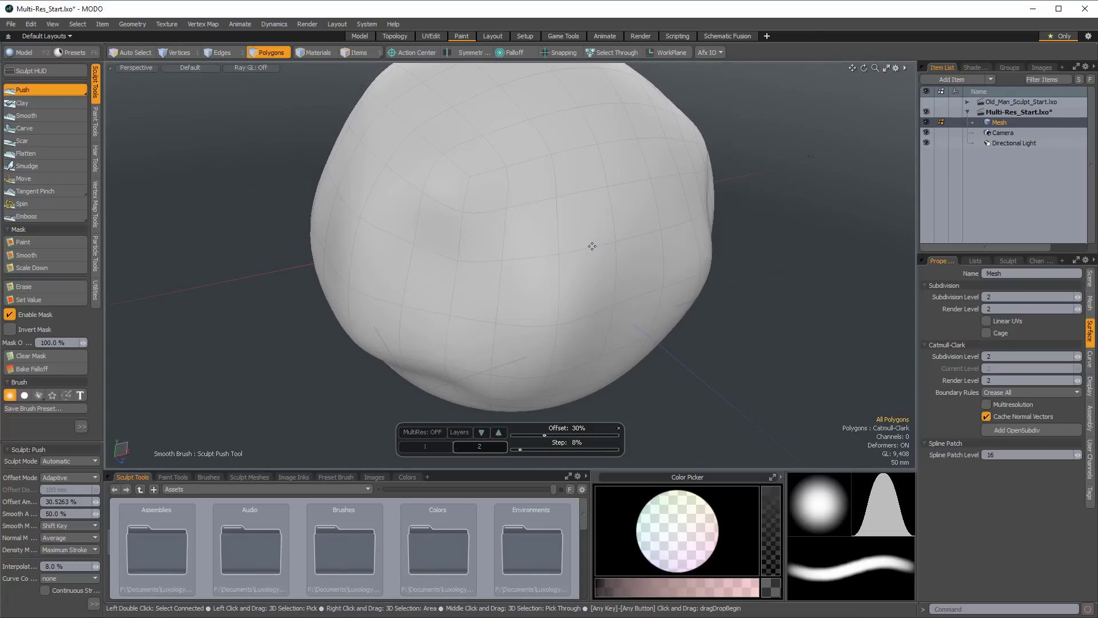
{"action": "left_click_drag", "start_coordinate": [605, 290], "coordinate": [576, 216], "text": "alt"}
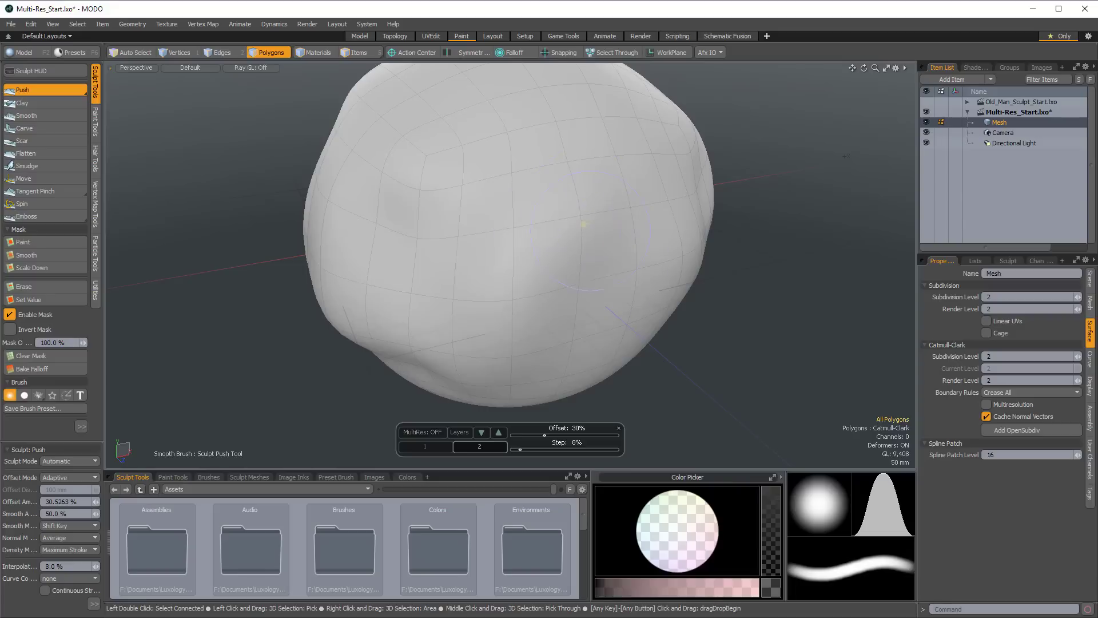
{"action": "left_click_drag", "start_coordinate": [605, 251], "coordinate": [637, 277], "text": "alt"}
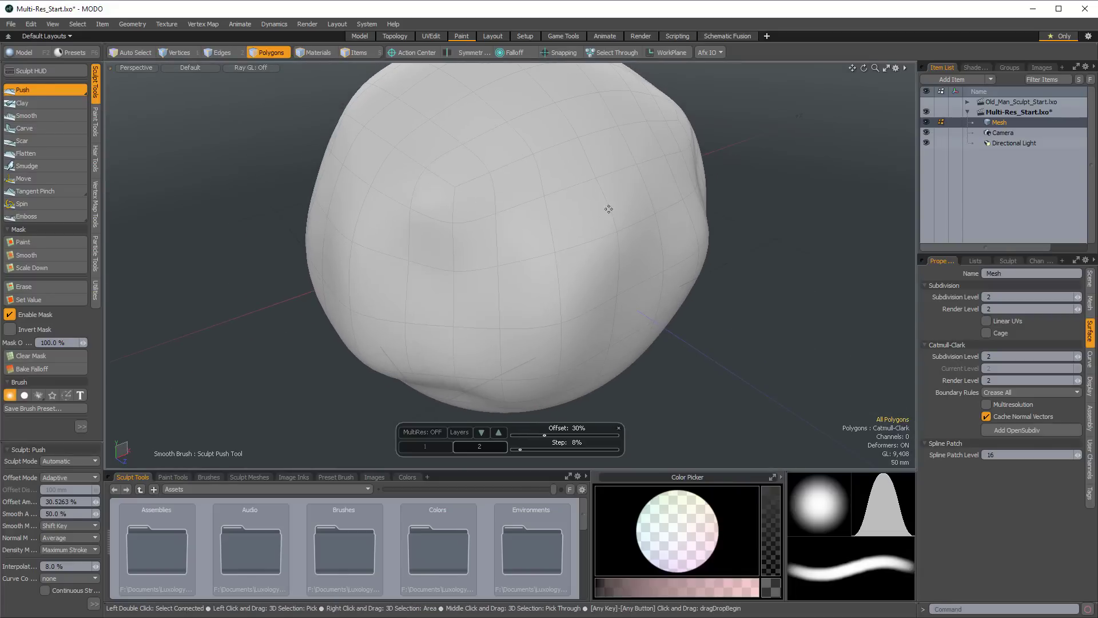
{"action": "mouse_move", "coordinate": [544, 238]}
{"action": "left_mouse_down", "text": "alt"}
{"action": "mouse_move", "coordinate": [572, 239]}
{"action": "mouse_move", "coordinate": [541, 241]}
{"action": "left_mouse_up", "text": "alt"}
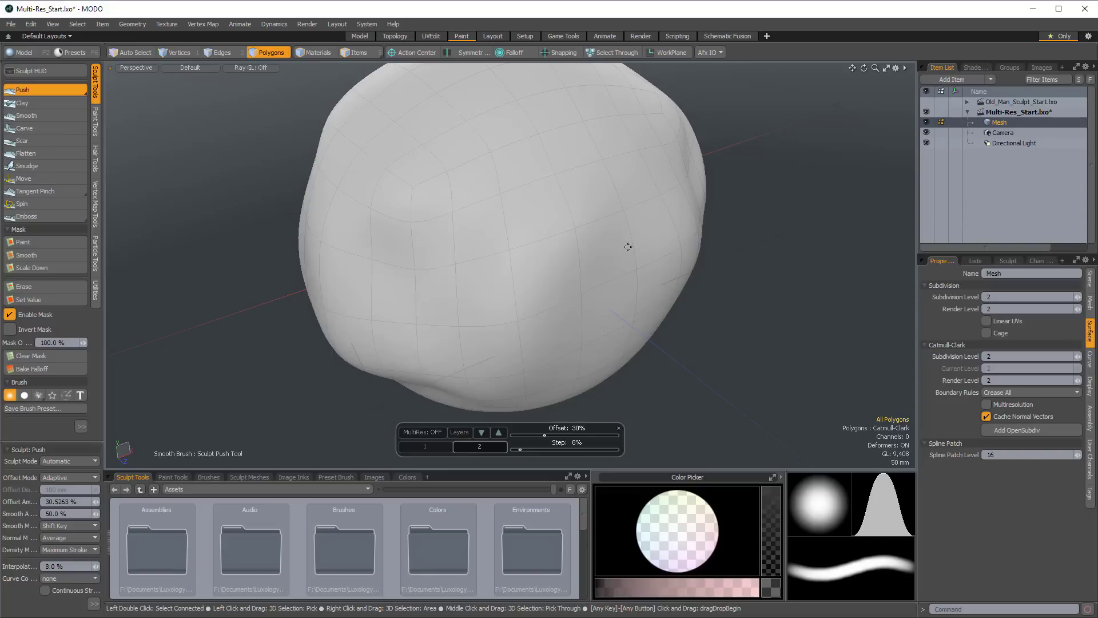
Step: Enable multiresolution on the mesh and sculpt smaller bumps with the Push brush at level 2
{"action": "left_click", "coordinate": [407, 432]}
{"action": "right_click_drag", "start_coordinate": [603, 257], "coordinate": [572, 257]}
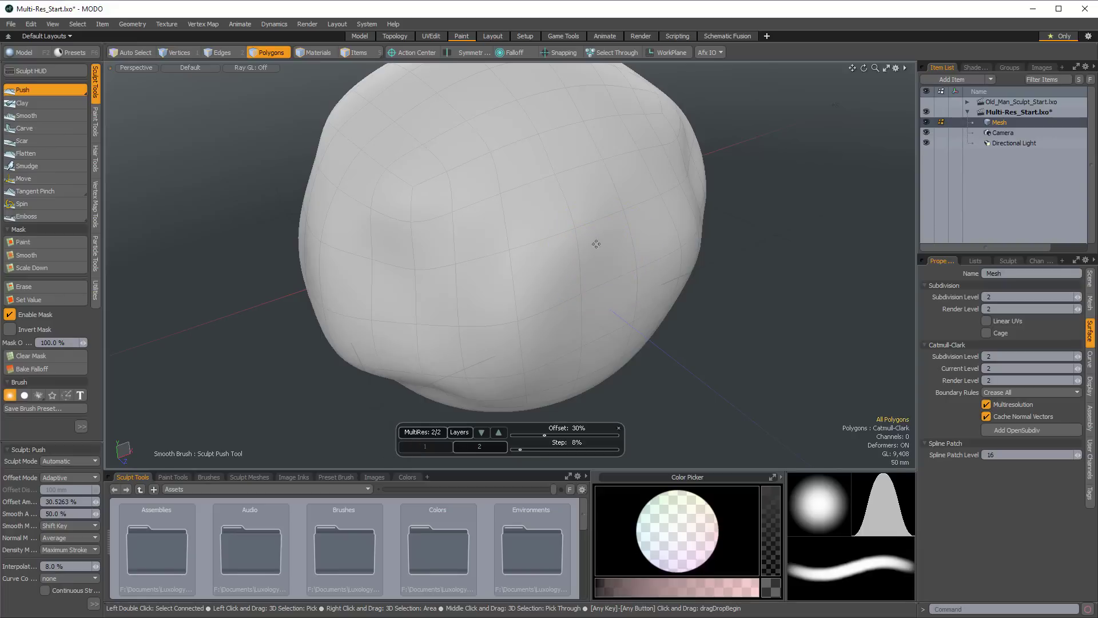
{"action": "scroll", "coordinate": [629, 251], "scroll_direction": "up", "scroll_amount": 5}
{"action": "left_click_drag", "start_coordinate": [650, 258], "coordinate": [584, 156], "text": "alt"}
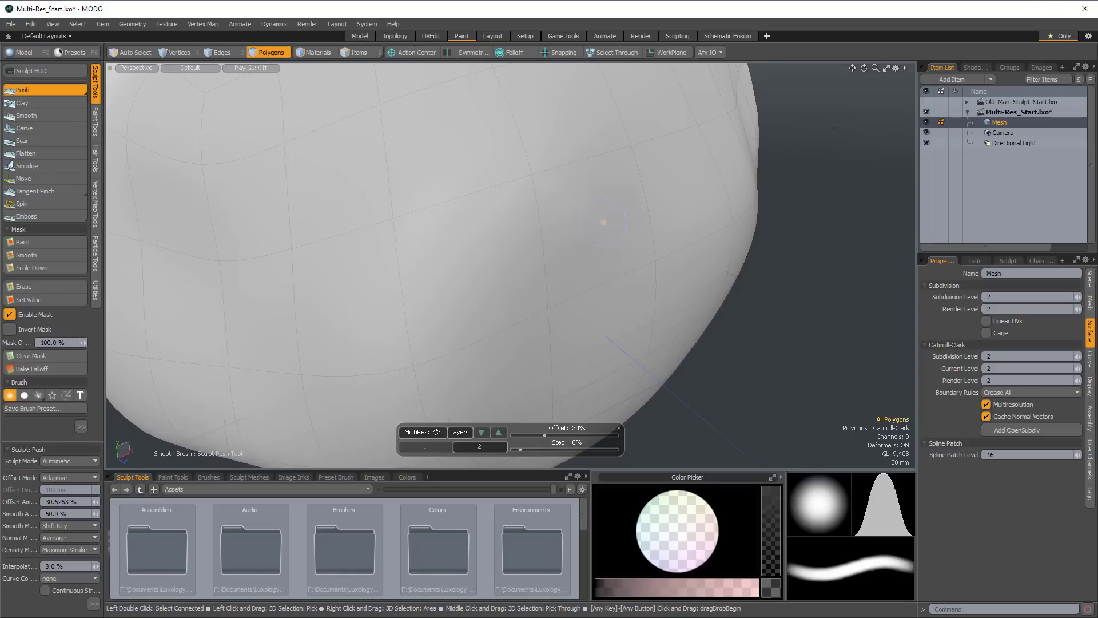
{"action": "mouse_move", "coordinate": [600, 229]}
{"action": "left_mouse_down", "text": "ctrl+alt"}
{"action": "mouse_move", "coordinate": [654, 245]}
{"action": "mouse_move", "coordinate": [647, 223]}
{"action": "left_mouse_up", "text": "ctrl+alt"}
{"action": "right_click_drag", "start_coordinate": [649, 220], "coordinate": [647, 220]}
{"action": "left_click_drag", "start_coordinate": [667, 183], "coordinate": [632, 293]}
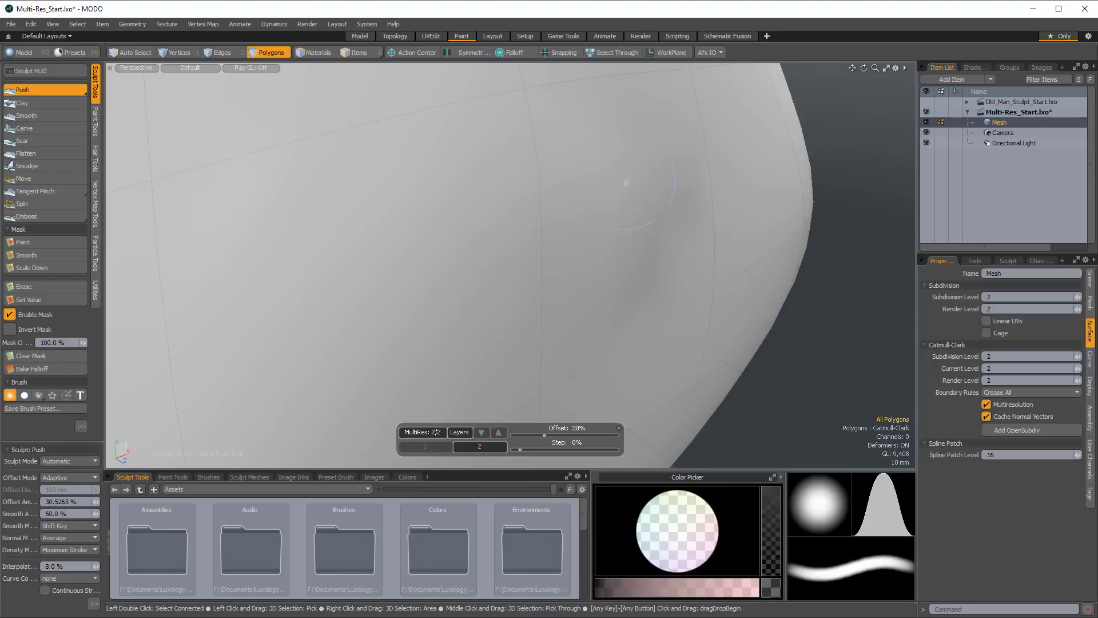
{"action": "left_click_drag", "start_coordinate": [671, 198], "coordinate": [609, 162], "text": "alt"}
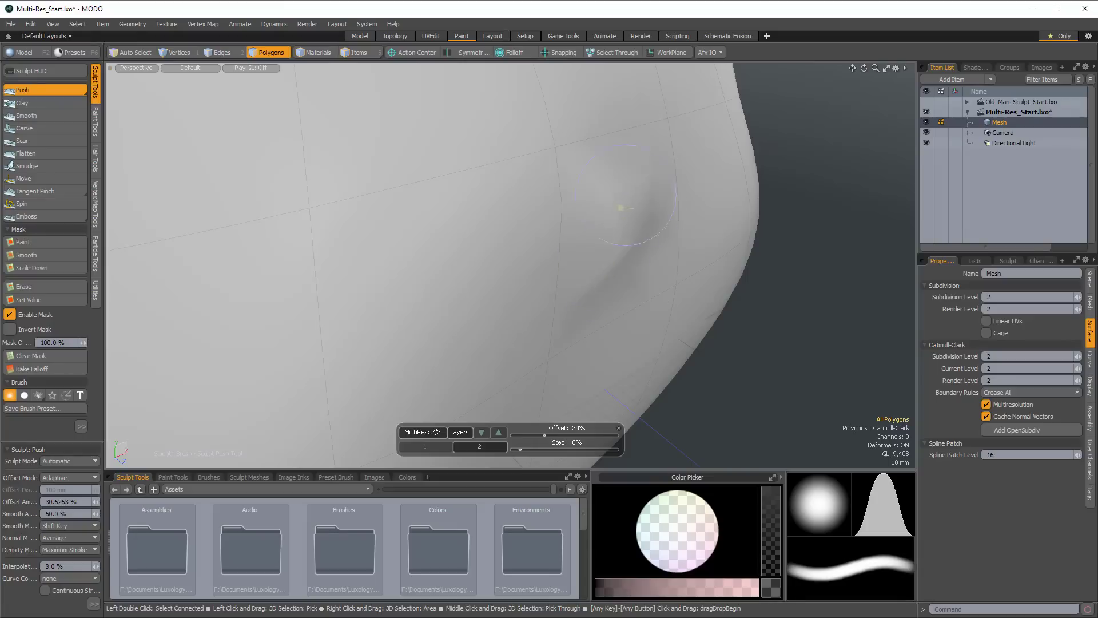
{"action": "mouse_move", "coordinate": [629, 260]}
{"action": "left_mouse_down", "text": "alt"}
{"action": "mouse_move", "coordinate": [594, 253]}
{"action": "mouse_move", "coordinate": [575, 303]}
{"action": "mouse_move", "coordinate": [748, 282]}
{"action": "mouse_move", "coordinate": [721, 233]}
{"action": "mouse_move", "coordinate": [620, 242]}
{"action": "mouse_move", "coordinate": [538, 280]}
{"action": "mouse_move", "coordinate": [598, 262]}
{"action": "mouse_move", "coordinate": [638, 169]}
{"action": "mouse_move", "coordinate": [515, 326]}
{"action": "mouse_move", "coordinate": [558, 303]}
{"action": "mouse_move", "coordinate": [694, 173]}
{"action": "mouse_move", "coordinate": [478, 258]}
{"action": "mouse_move", "coordinate": [602, 286]}
{"action": "left_mouse_up", "text": "alt"}
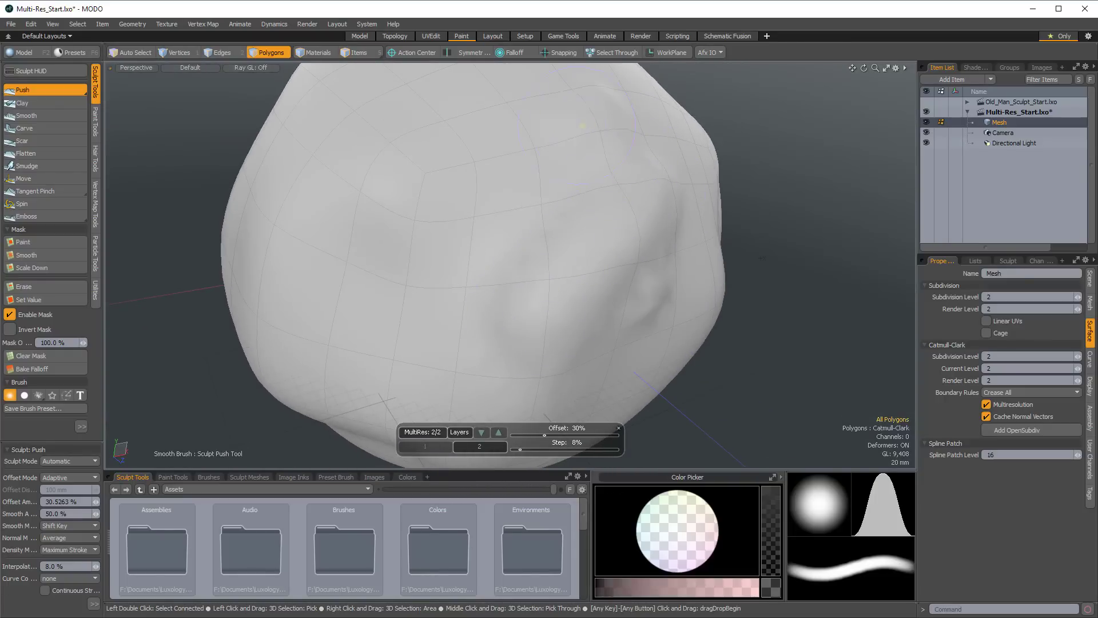
{"action": "mouse_move", "coordinate": [652, 194]}
{"action": "left_mouse_down", "text": "alt"}
{"action": "mouse_move", "coordinate": [551, 216]}
{"action": "mouse_move", "coordinate": [638, 160]}
{"action": "mouse_move", "coordinate": [578, 289]}
{"action": "mouse_move", "coordinate": [490, 263]}
{"action": "mouse_move", "coordinate": [498, 309]}
{"action": "mouse_move", "coordinate": [486, 320]}
{"action": "left_mouse_up", "text": "alt"}
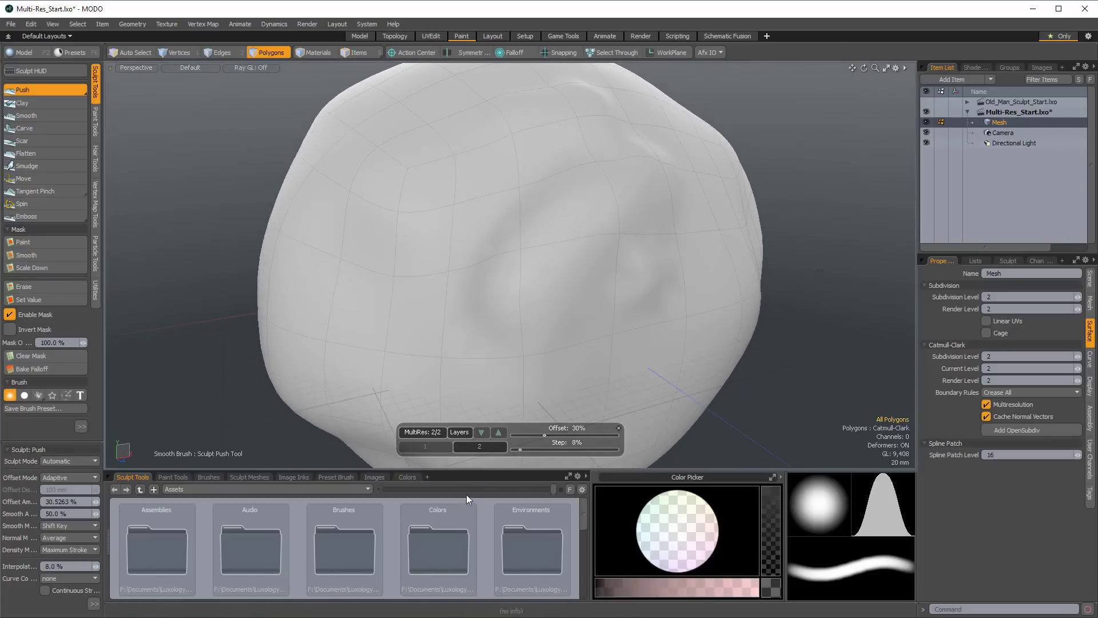
Step: Add multiresolution levels 3 and 4 and sculpt a finer curved ridge into the surface
{"action": "left_click", "coordinate": [498, 433]}
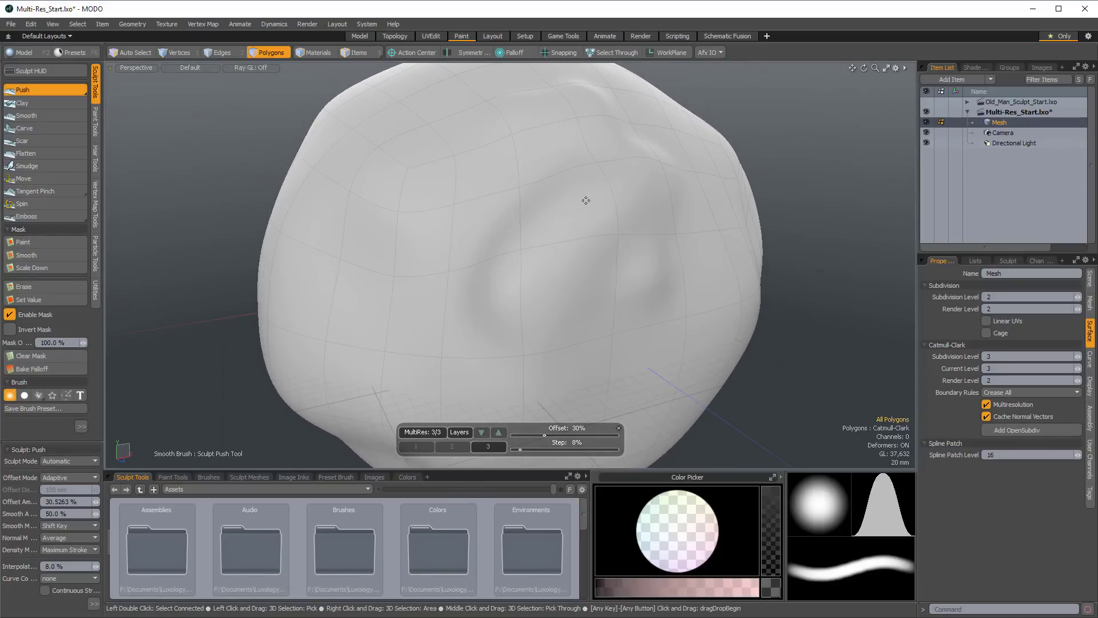
{"action": "left_click_drag", "start_coordinate": [582, 209], "coordinate": [567, 211], "text": "alt"}
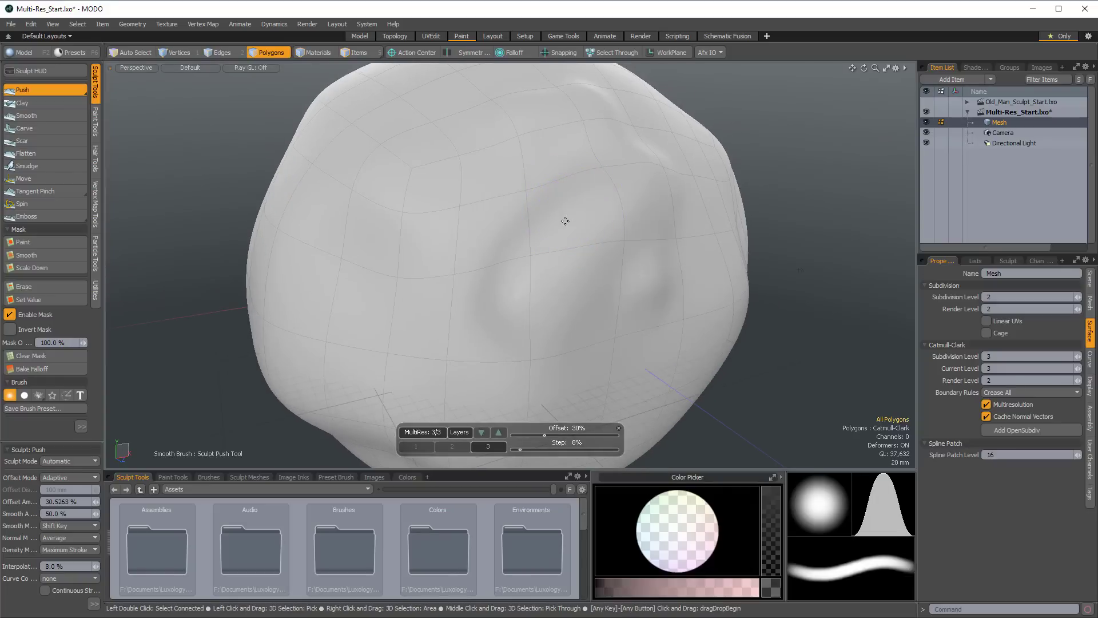
{"action": "left_click_drag", "start_coordinate": [612, 246], "coordinate": [597, 279]}
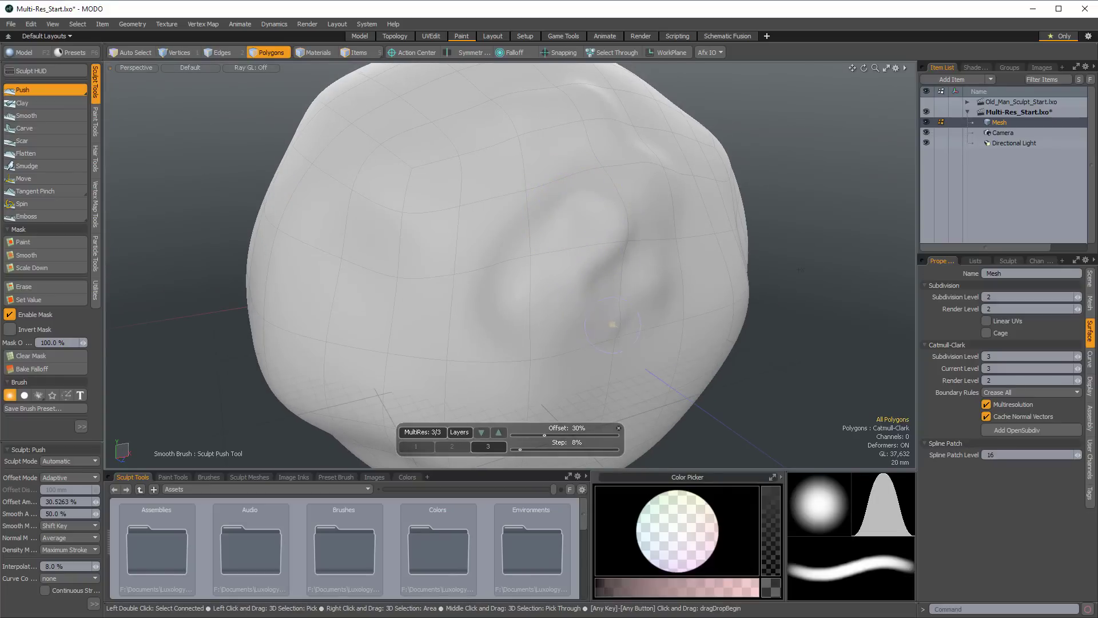
{"action": "mouse_move", "coordinate": [626, 219]}
{"action": "left_mouse_down"}
{"action": "mouse_move", "coordinate": [595, 277]}
{"action": "mouse_move", "coordinate": [698, 294]}
{"action": "mouse_move", "coordinate": [515, 206]}
{"action": "mouse_move", "coordinate": [630, 290]}
{"action": "left_mouse_up"}
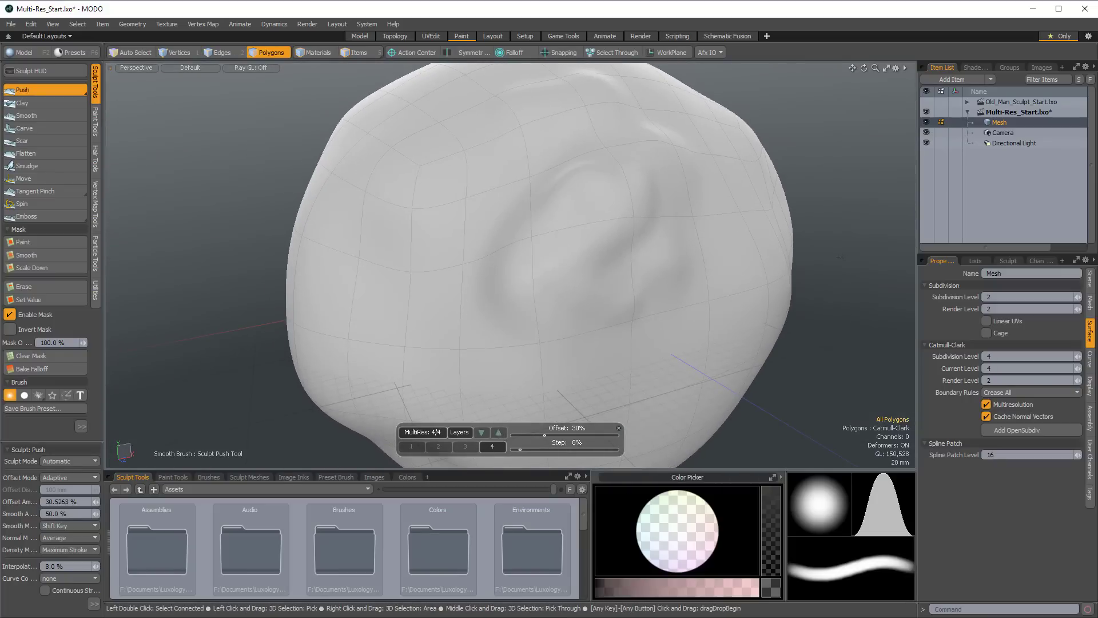
Step: Add multiresolution level 5 and sculpt thin, detailed ridges on a smooth area of the mesh
{"action": "left_click", "coordinate": [499, 432]}
{"action": "mouse_move", "coordinate": [615, 264]}
{"action": "left_mouse_down", "text": "alt"}
{"action": "mouse_move", "coordinate": [610, 183]}
{"action": "mouse_move", "coordinate": [576, 306]}
{"action": "mouse_move", "coordinate": [608, 203]}
{"action": "mouse_move", "coordinate": [626, 278]}
{"action": "mouse_move", "coordinate": [644, 302]}
{"action": "mouse_move", "coordinate": [606, 238]}
{"action": "left_mouse_up", "text": "alt"}
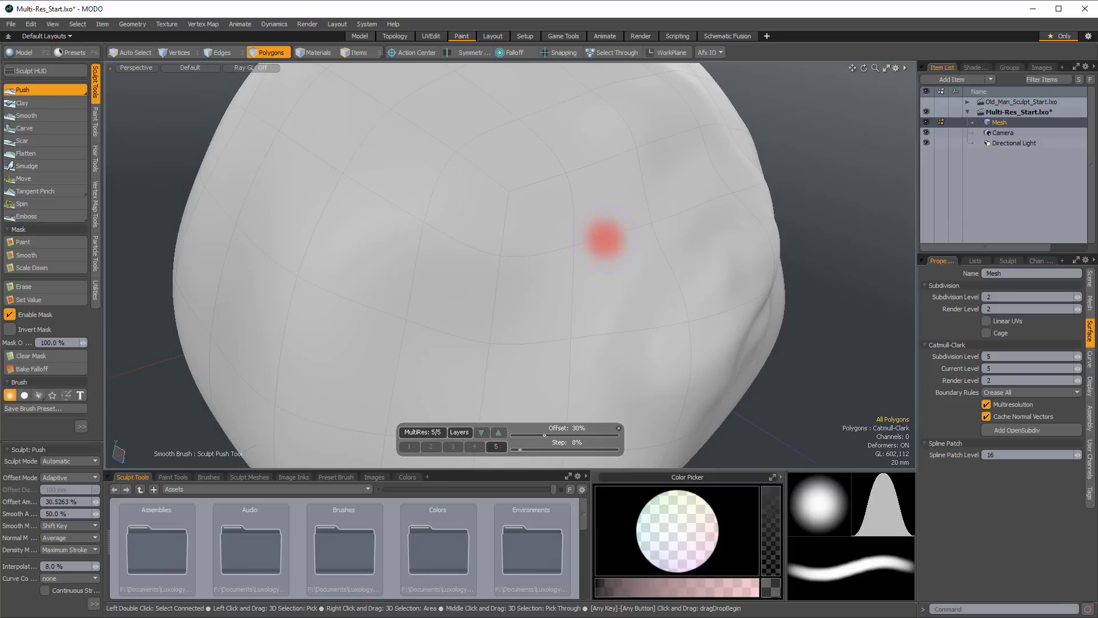
{"action": "mouse_move", "coordinate": [606, 152]}
{"action": "left_mouse_down"}
{"action": "mouse_move", "coordinate": [628, 213]}
{"action": "mouse_move", "coordinate": [583, 306]}
{"action": "mouse_move", "coordinate": [597, 316]}
{"action": "left_mouse_up"}
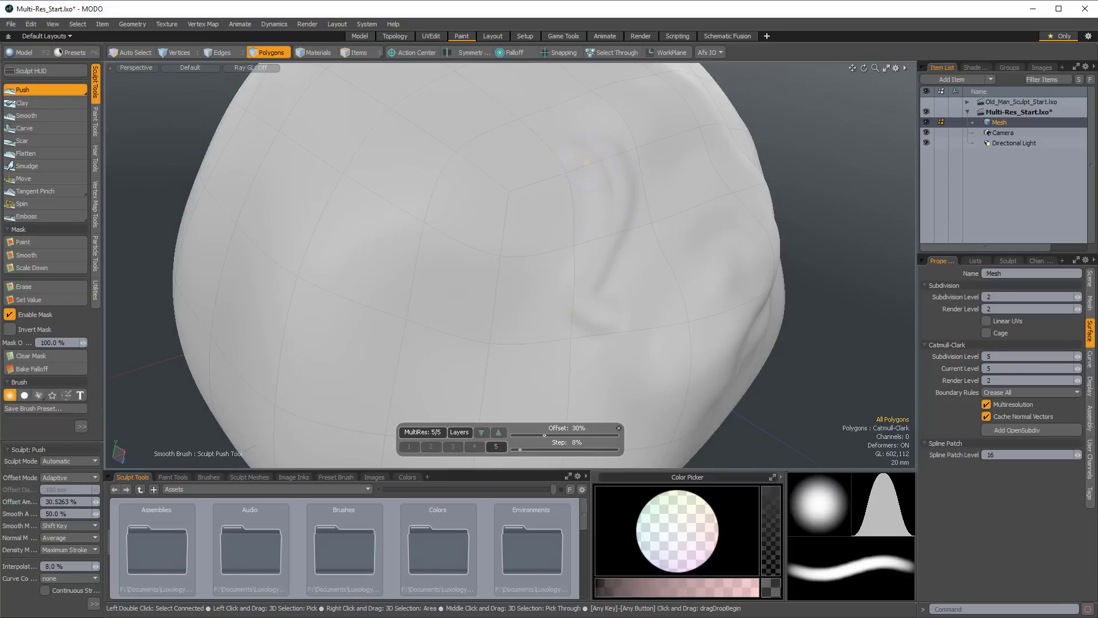
{"action": "mouse_move", "coordinate": [588, 215]}
{"action": "left_mouse_down"}
{"action": "mouse_move", "coordinate": [506, 226]}
{"action": "mouse_move", "coordinate": [572, 240]}
{"action": "mouse_move", "coordinate": [510, 223]}
{"action": "mouse_move", "coordinate": [588, 232]}
{"action": "mouse_move", "coordinate": [576, 238]}
{"action": "mouse_move", "coordinate": [489, 189]}
{"action": "mouse_move", "coordinate": [579, 215]}
{"action": "mouse_move", "coordinate": [502, 201]}
{"action": "mouse_move", "coordinate": [549, 176]}
{"action": "mouse_move", "coordinate": [550, 215]}
{"action": "mouse_move", "coordinate": [579, 215]}
{"action": "left_mouse_up"}
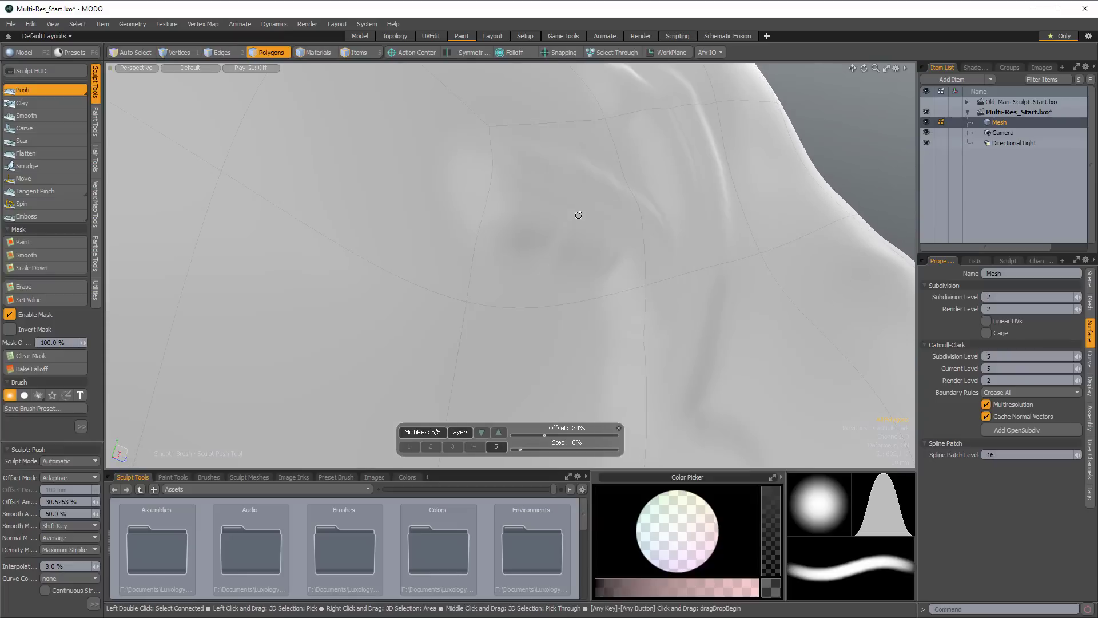
{"action": "mouse_move", "coordinate": [564, 242]}
{"action": "left_mouse_down", "text": "alt"}
{"action": "mouse_move", "coordinate": [585, 183]}
{"action": "mouse_move", "coordinate": [567, 189]}
{"action": "left_mouse_up", "text": "alt"}
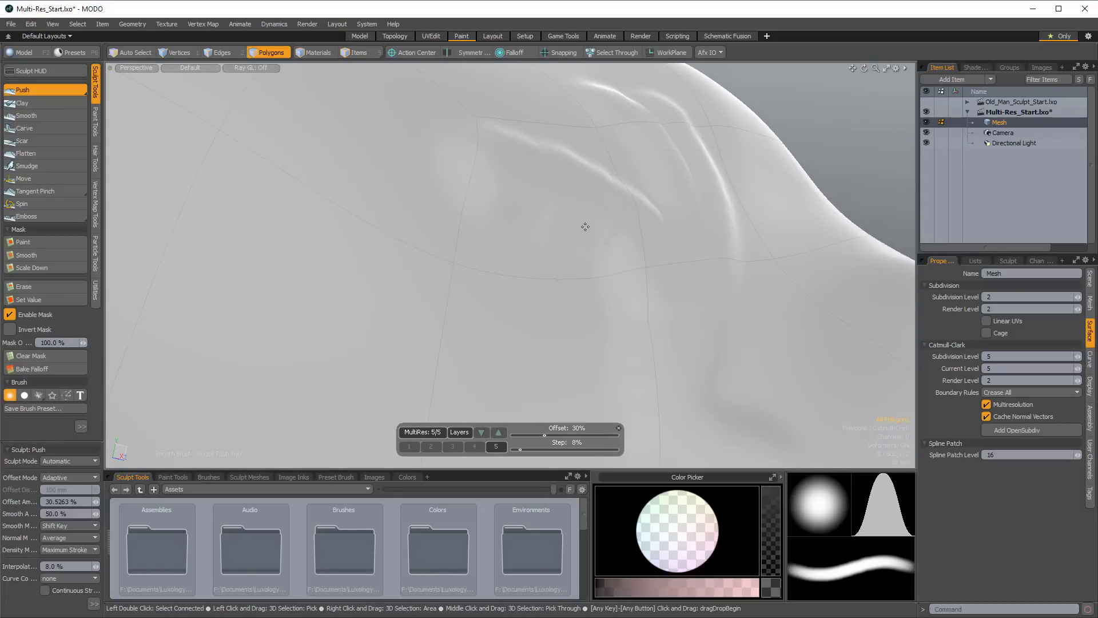
{"action": "mouse_move", "coordinate": [604, 216]}
{"action": "left_mouse_down", "text": "alt"}
{"action": "mouse_move", "coordinate": [623, 240]}
{"action": "mouse_move", "coordinate": [547, 245]}
{"action": "mouse_move", "coordinate": [630, 191]}
{"action": "mouse_move", "coordinate": [628, 245]}
{"action": "mouse_move", "coordinate": [548, 229]}
{"action": "left_mouse_up", "text": "alt"}
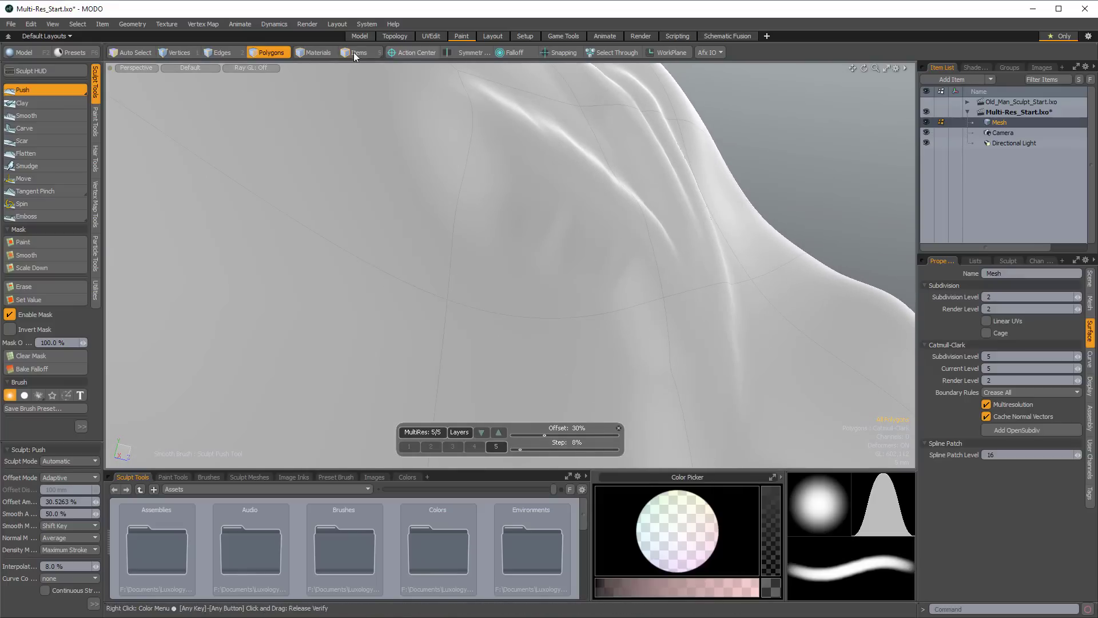
Step: Change the viewport shading style to Gooch Tone Shading
{"action": "left_click", "coordinate": [188, 68]}
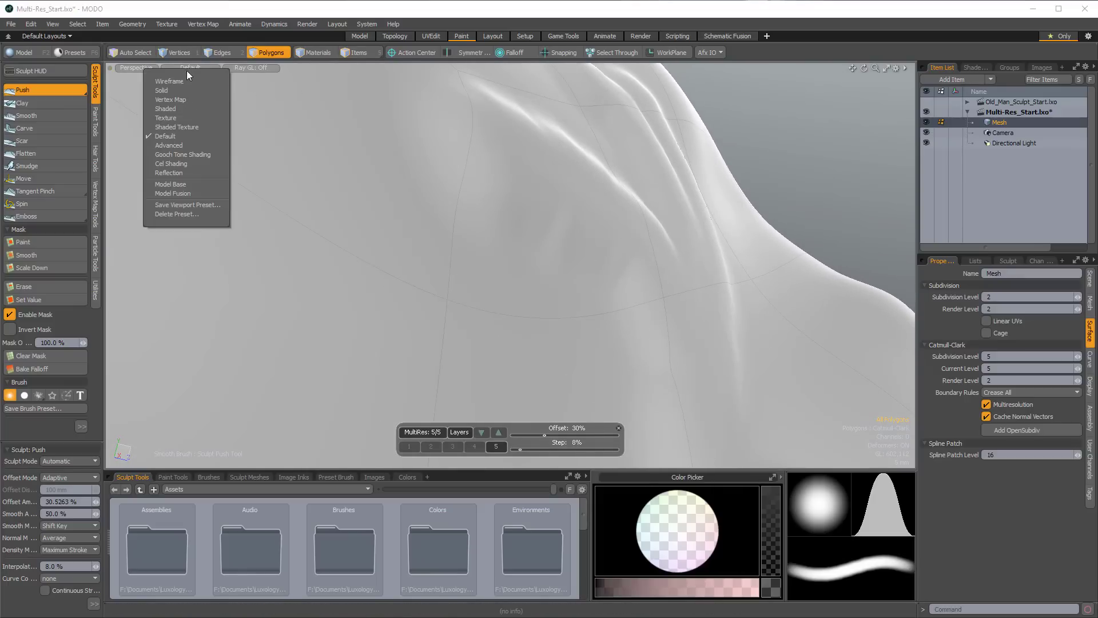
{"action": "left_click", "coordinate": [191, 155]}
{"action": "mouse_move", "coordinate": [490, 204]}
{"action": "left_mouse_down", "text": "alt"}
{"action": "mouse_move", "coordinate": [431, 238]}
{"action": "mouse_move", "coordinate": [633, 194]}
{"action": "mouse_move", "coordinate": [492, 272]}
{"action": "mouse_move", "coordinate": [566, 188]}
{"action": "mouse_move", "coordinate": [562, 221]}
{"action": "mouse_move", "coordinate": [603, 242]}
{"action": "mouse_move", "coordinate": [581, 258]}
{"action": "mouse_move", "coordinate": [592, 254]}
{"action": "left_mouse_up", "text": "alt"}
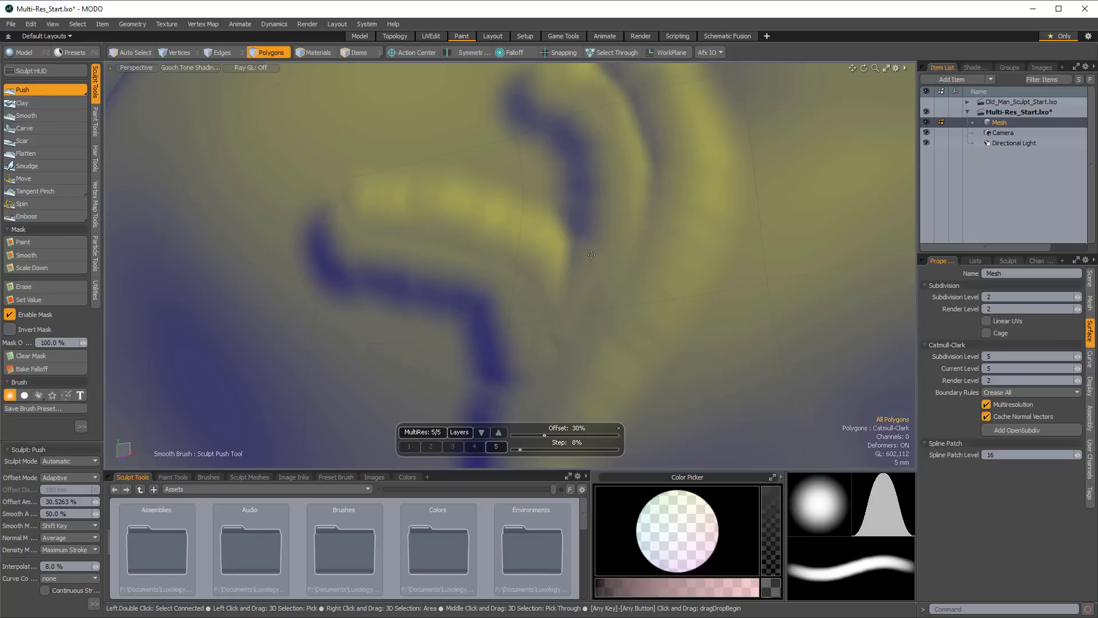
{"action": "mouse_move", "coordinate": [625, 262]}
{"action": "left_mouse_down", "text": "alt"}
{"action": "mouse_move", "coordinate": [568, 189]}
{"action": "mouse_move", "coordinate": [647, 309]}
{"action": "mouse_move", "coordinate": [511, 295]}
{"action": "mouse_move", "coordinate": [620, 303]}
{"action": "mouse_move", "coordinate": [642, 267]}
{"action": "mouse_move", "coordinate": [626, 325]}
{"action": "left_mouse_up", "text": "alt"}
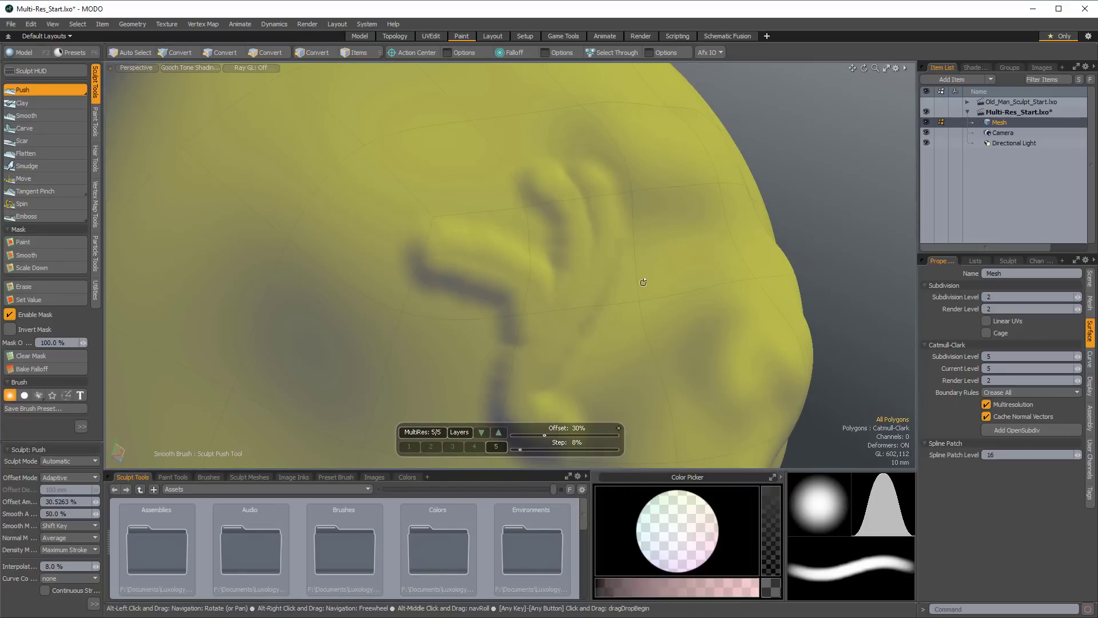
Step: Lower the Push brush's interpolation step to 2.6316% and sculpt more raised, winding strokes around the existing ridges
{"action": "left_click_drag", "start_coordinate": [527, 243], "coordinate": [496, 245], "text": "alt"}
{"action": "mouse_move", "coordinate": [686, 255]}
{"action": "left_mouse_down"}
{"action": "mouse_move", "coordinate": [706, 189]}
{"action": "mouse_move", "coordinate": [676, 271]}
{"action": "mouse_move", "coordinate": [706, 184]}
{"action": "mouse_move", "coordinate": [703, 266]}
{"action": "mouse_move", "coordinate": [686, 206]}
{"action": "mouse_move", "coordinate": [641, 229]}
{"action": "mouse_move", "coordinate": [569, 186]}
{"action": "mouse_move", "coordinate": [589, 195]}
{"action": "mouse_move", "coordinate": [566, 200]}
{"action": "mouse_move", "coordinate": [640, 229]}
{"action": "mouse_move", "coordinate": [566, 183]}
{"action": "mouse_move", "coordinate": [593, 184]}
{"action": "mouse_move", "coordinate": [554, 220]}
{"action": "mouse_move", "coordinate": [492, 228]}
{"action": "mouse_move", "coordinate": [549, 195]}
{"action": "left_mouse_up"}
{"action": "scroll", "coordinate": [692, 258], "scroll_direction": "down", "scroll_amount": 3}
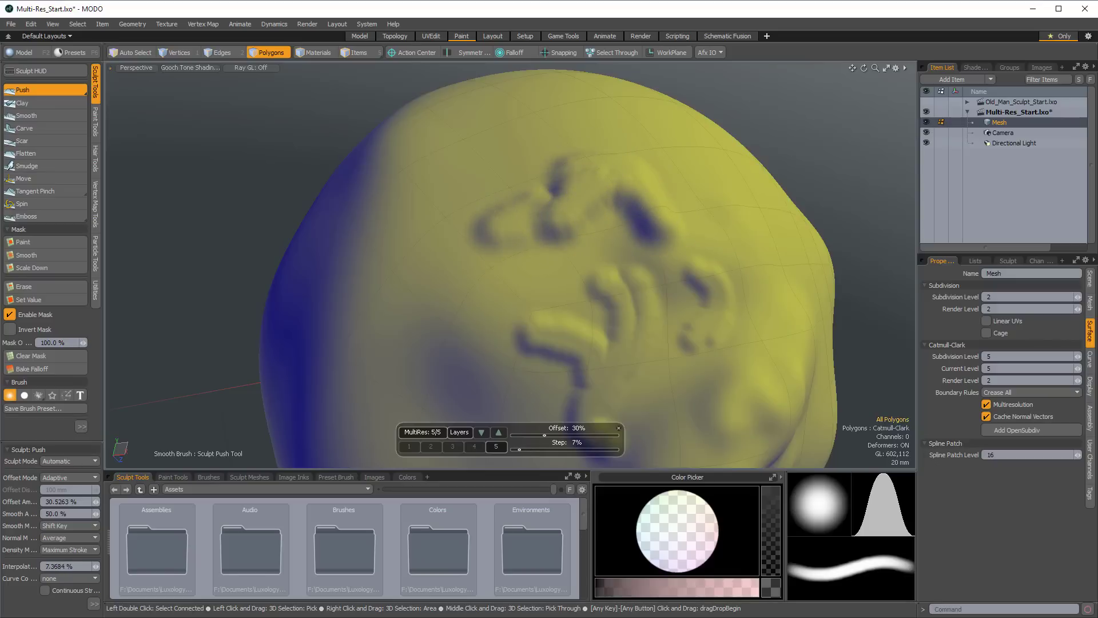
{"action": "mouse_move", "coordinate": [528, 202]}
{"action": "left_mouse_down"}
{"action": "mouse_move", "coordinate": [503, 235]}
{"action": "mouse_move", "coordinate": [452, 251]}
{"action": "mouse_move", "coordinate": [594, 183]}
{"action": "left_mouse_up"}
{"action": "mouse_move", "coordinate": [653, 285]}
{"action": "left_mouse_down", "text": "alt"}
{"action": "mouse_move", "coordinate": [600, 258]}
{"action": "mouse_move", "coordinate": [545, 187]}
{"action": "left_mouse_up", "text": "alt"}
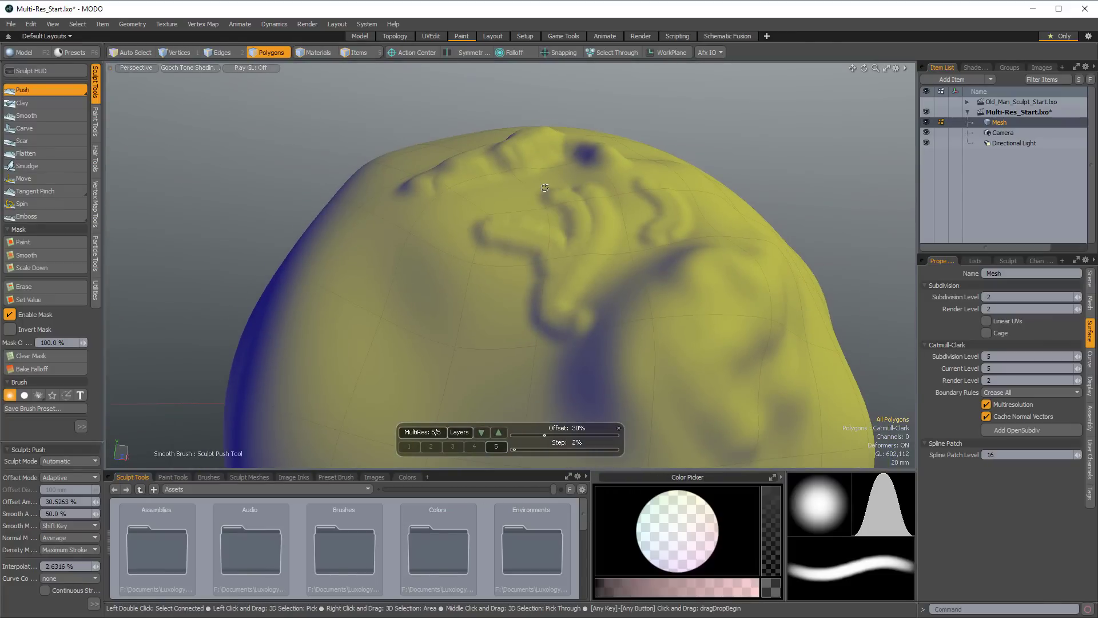
Step: Run the glmeter command to display the viewport's frame-rate meter
{"action": "left_click_drag", "start_coordinate": [539, 165], "coordinate": [595, 178], "text": "alt"}
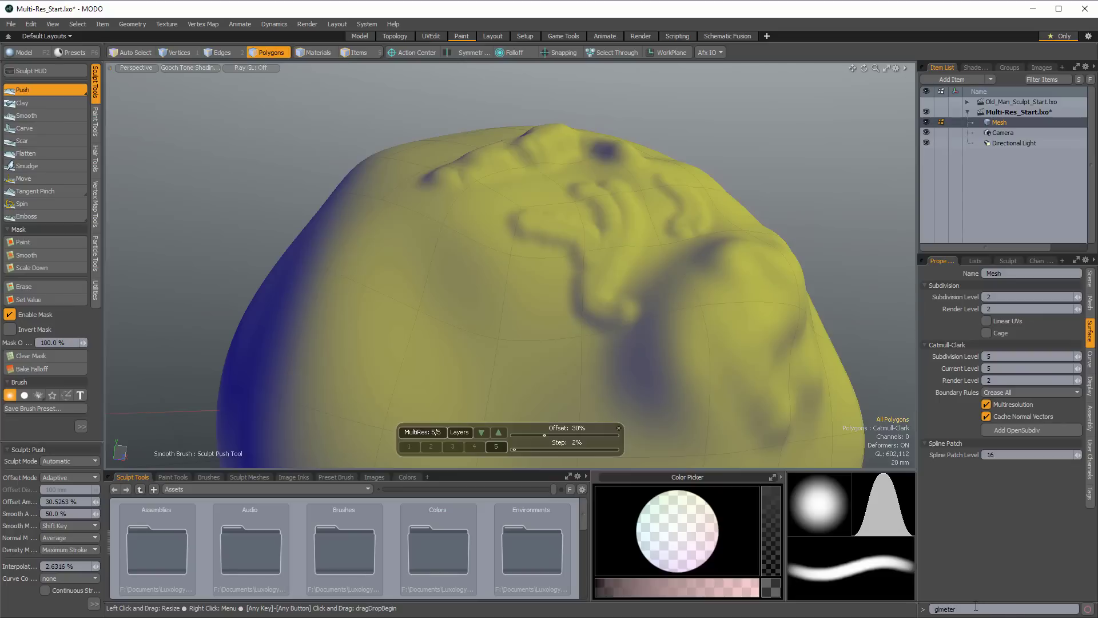
{"action": "mouse_move", "coordinate": [516, 249]}
{"action": "left_mouse_down", "text": "alt"}
{"action": "mouse_move", "coordinate": [631, 302]}
{"action": "mouse_move", "coordinate": [490, 301]}
{"action": "mouse_move", "coordinate": [725, 297]}
{"action": "mouse_move", "coordinate": [515, 292]}
{"action": "mouse_move", "coordinate": [601, 290]}
{"action": "mouse_move", "coordinate": [550, 288]}
{"action": "mouse_move", "coordinate": [633, 314]}
{"action": "mouse_move", "coordinate": [595, 265]}
{"action": "left_mouse_up", "text": "alt"}
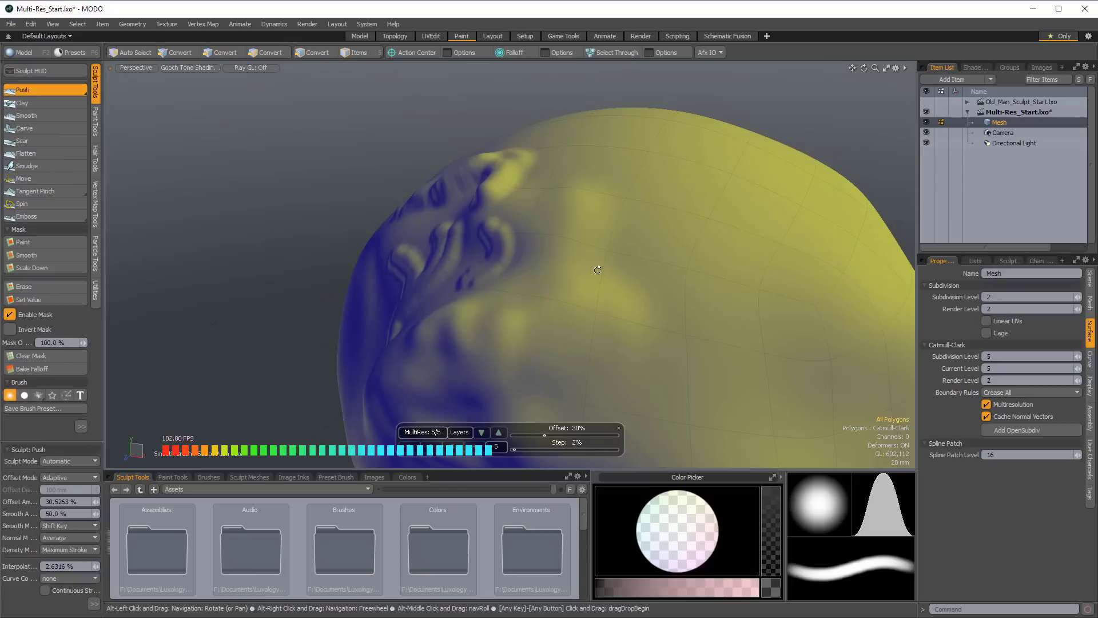
Step: Sculpt further raised strokes with the Push brush on the smooth surface beside the detailed area at level 5
{"action": "mouse_move", "coordinate": [621, 366]}
{"action": "left_mouse_down"}
{"action": "mouse_move", "coordinate": [681, 344]}
{"action": "mouse_move", "coordinate": [676, 287]}
{"action": "mouse_move", "coordinate": [629, 209]}
{"action": "mouse_move", "coordinate": [717, 226]}
{"action": "mouse_move", "coordinate": [752, 275]}
{"action": "mouse_move", "coordinate": [783, 284]}
{"action": "mouse_move", "coordinate": [650, 336]}
{"action": "mouse_move", "coordinate": [596, 294]}
{"action": "mouse_move", "coordinate": [613, 363]}
{"action": "mouse_move", "coordinate": [640, 288]}
{"action": "left_mouse_up"}
{"action": "mouse_move", "coordinate": [542, 175]}
{"action": "left_mouse_down"}
{"action": "mouse_move", "coordinate": [658, 183]}
{"action": "mouse_move", "coordinate": [686, 269]}
{"action": "left_mouse_up"}
{"action": "mouse_move", "coordinate": [657, 205]}
{"action": "left_mouse_down", "text": "alt"}
{"action": "mouse_move", "coordinate": [692, 213]}
{"action": "mouse_move", "coordinate": [576, 277]}
{"action": "mouse_move", "coordinate": [572, 269]}
{"action": "mouse_move", "coordinate": [635, 268]}
{"action": "mouse_move", "coordinate": [545, 257]}
{"action": "mouse_move", "coordinate": [520, 242]}
{"action": "left_mouse_up", "text": "alt"}
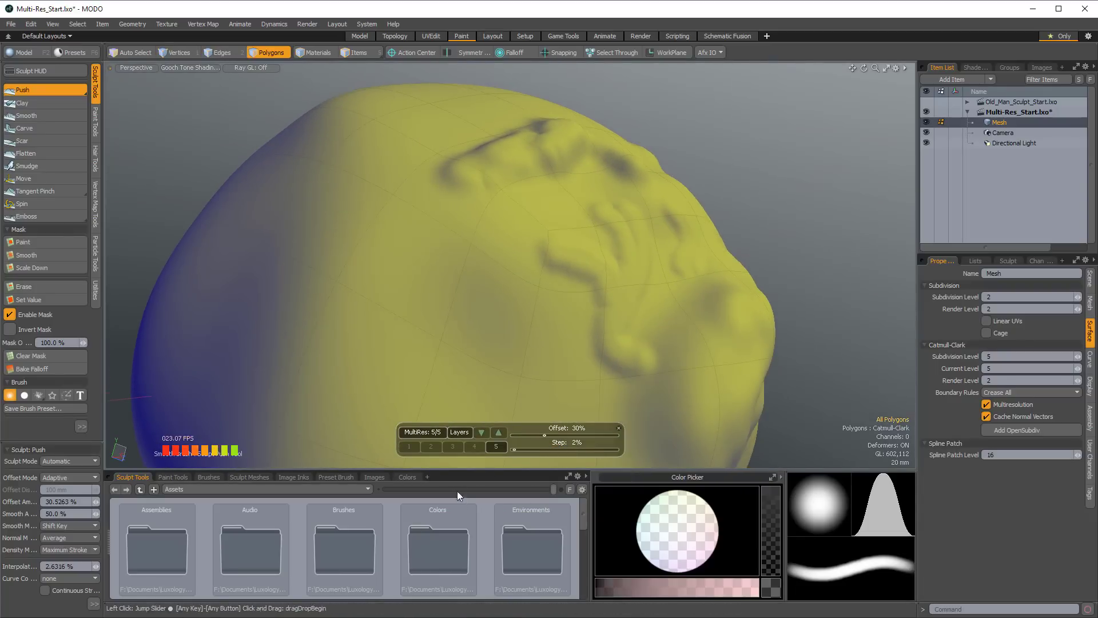
Step: Lower the mesh's current multiresolution level to 3 and on to 2, checking the simplified surface at each level
{"action": "left_click", "coordinate": [452, 446]}
{"action": "mouse_move", "coordinate": [514, 240]}
{"action": "left_mouse_down", "text": "alt"}
{"action": "mouse_move", "coordinate": [536, 220]}
{"action": "mouse_move", "coordinate": [587, 221]}
{"action": "mouse_move", "coordinate": [587, 239]}
{"action": "mouse_move", "coordinate": [594, 230]}
{"action": "mouse_move", "coordinate": [564, 214]}
{"action": "mouse_move", "coordinate": [561, 240]}
{"action": "left_mouse_up", "text": "alt"}
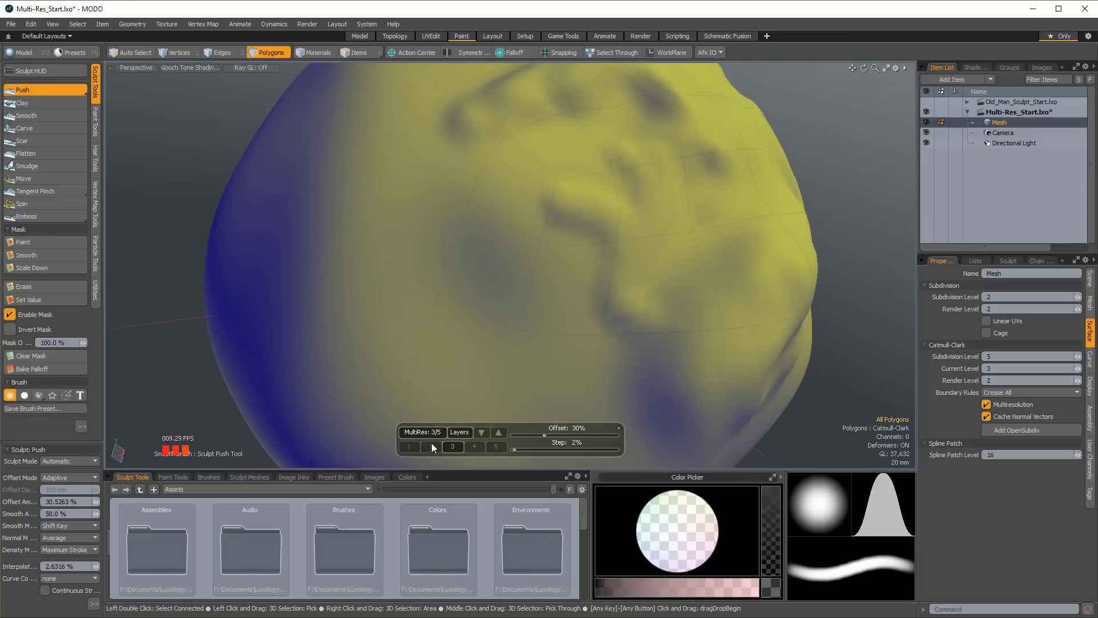
{"action": "left_click", "coordinate": [431, 444]}
{"action": "mouse_move", "coordinate": [606, 203]}
{"action": "left_mouse_down", "text": "alt"}
{"action": "mouse_move", "coordinate": [602, 212]}
{"action": "mouse_move", "coordinate": [617, 214]}
{"action": "mouse_move", "coordinate": [607, 231]}
{"action": "left_mouse_up", "text": "alt"}
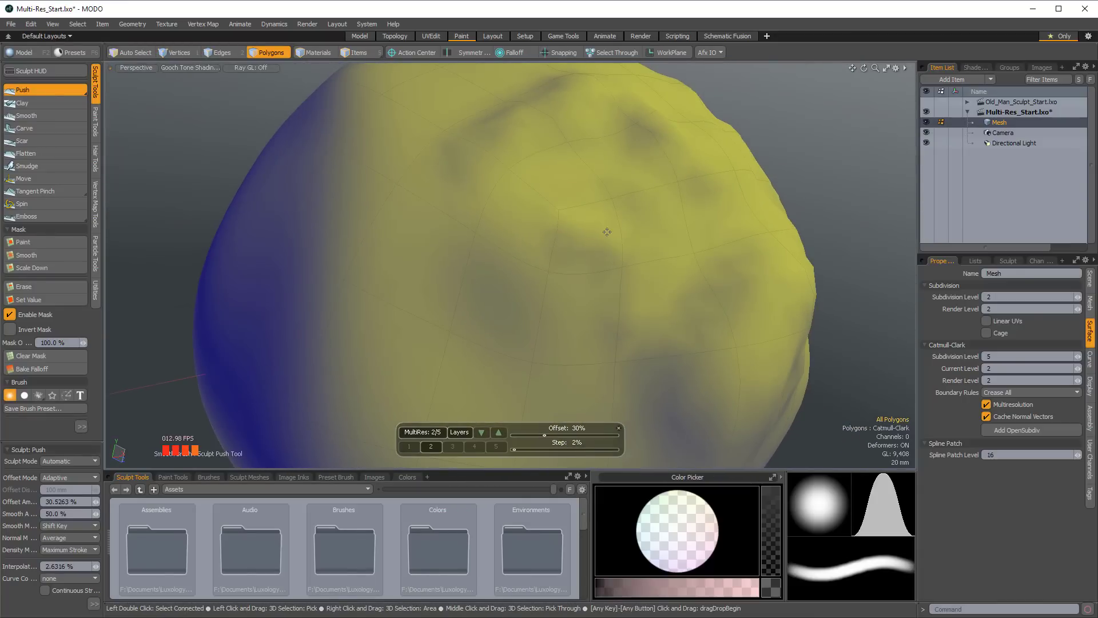
Step: Push out broad bulges and hollows in the detailed region at level 2, checking the form from several angles
{"action": "mouse_move", "coordinate": [598, 248]}
{"action": "left_mouse_down", "text": "alt"}
{"action": "mouse_move", "coordinate": [566, 278]}
{"action": "mouse_move", "coordinate": [498, 299]}
{"action": "mouse_move", "coordinate": [532, 250]}
{"action": "mouse_move", "coordinate": [464, 228]}
{"action": "left_mouse_up", "text": "alt"}
{"action": "mouse_move", "coordinate": [512, 159]}
{"action": "left_mouse_down", "text": "alt"}
{"action": "mouse_move", "coordinate": [454, 223]}
{"action": "mouse_move", "coordinate": [461, 280]}
{"action": "mouse_move", "coordinate": [404, 299]}
{"action": "mouse_move", "coordinate": [515, 269]}
{"action": "mouse_move", "coordinate": [547, 194]}
{"action": "mouse_move", "coordinate": [629, 234]}
{"action": "mouse_move", "coordinate": [598, 343]}
{"action": "mouse_move", "coordinate": [581, 350]}
{"action": "mouse_move", "coordinate": [537, 206]}
{"action": "mouse_move", "coordinate": [438, 277]}
{"action": "mouse_move", "coordinate": [610, 208]}
{"action": "mouse_move", "coordinate": [606, 302]}
{"action": "mouse_move", "coordinate": [537, 344]}
{"action": "mouse_move", "coordinate": [584, 360]}
{"action": "mouse_move", "coordinate": [569, 361]}
{"action": "mouse_move", "coordinate": [469, 232]}
{"action": "mouse_move", "coordinate": [464, 285]}
{"action": "mouse_move", "coordinate": [440, 282]}
{"action": "left_mouse_up", "text": "alt"}
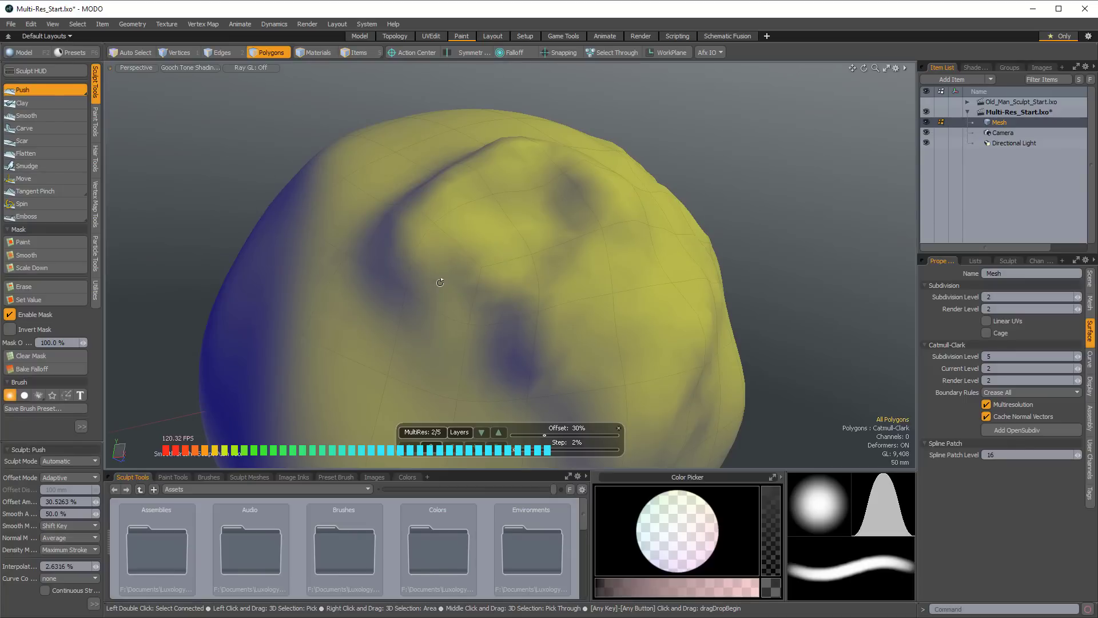
{"action": "mouse_move", "coordinate": [751, 267]}
{"action": "left_mouse_down", "text": "alt"}
{"action": "mouse_move", "coordinate": [638, 238]}
{"action": "mouse_move", "coordinate": [601, 245]}
{"action": "left_mouse_up", "text": "alt"}
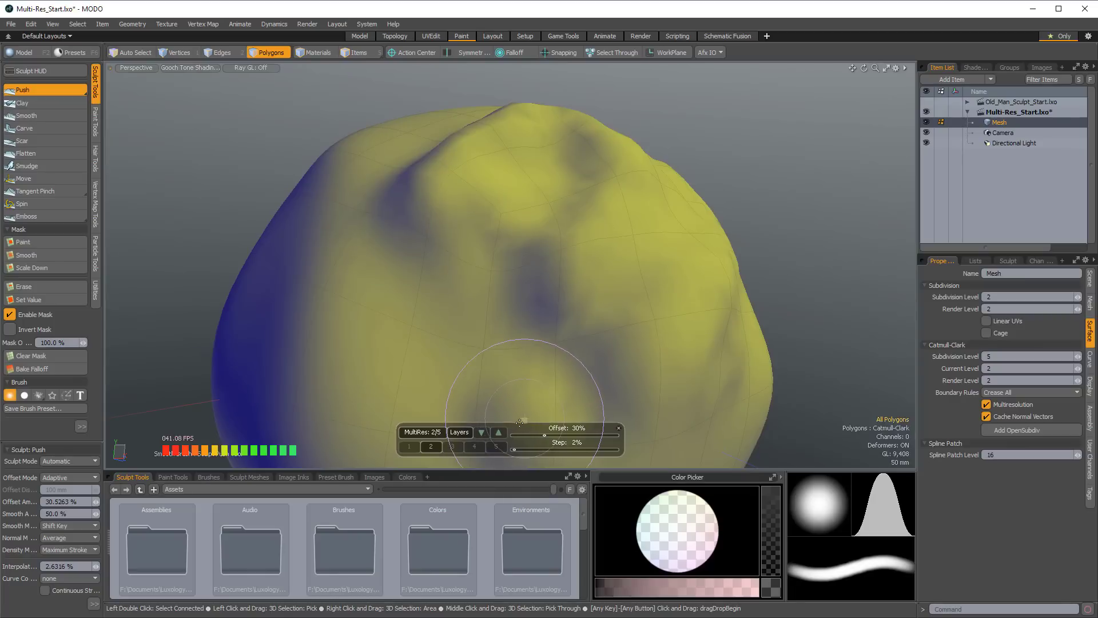
{"action": "left_click_drag", "start_coordinate": [532, 284], "coordinate": [491, 282], "text": "alt"}
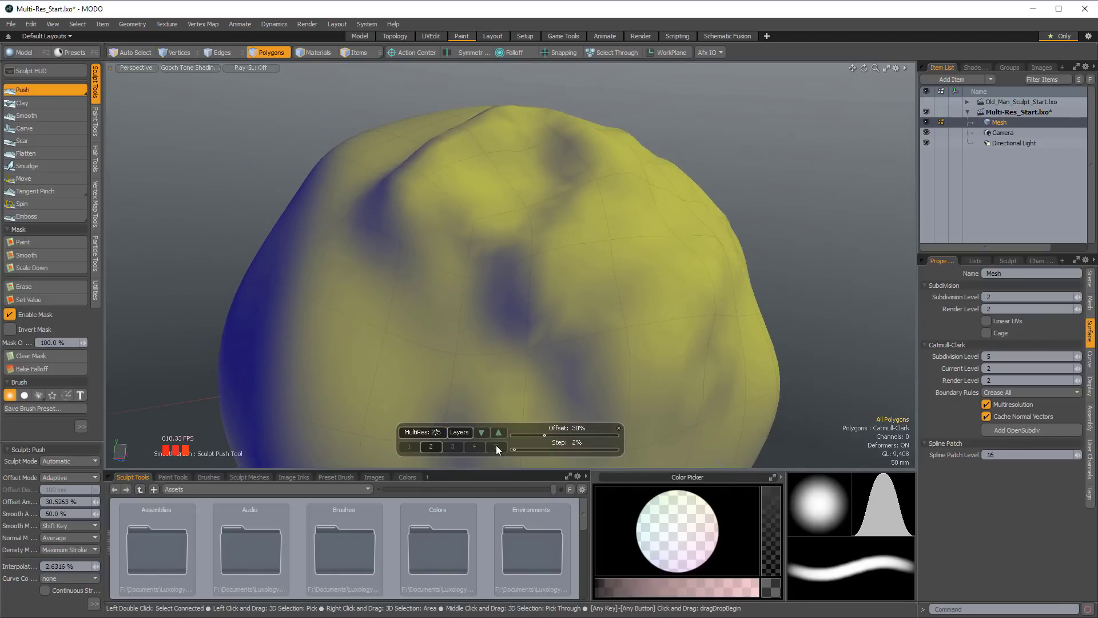
Step: Return the mesh to multiresolution level 5 and examine how the fine ridges follow the broad forms from several angles
{"action": "left_click", "coordinate": [496, 447]}
{"action": "left_click_drag", "start_coordinate": [478, 247], "coordinate": [526, 245], "text": "alt"}
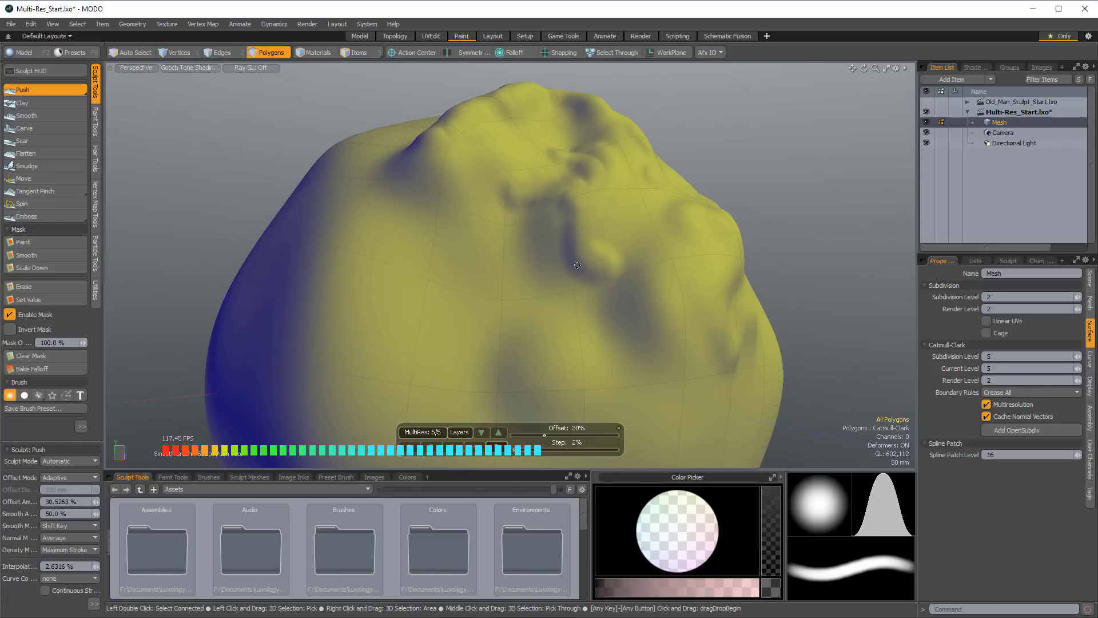
{"action": "left_click_drag", "start_coordinate": [590, 250], "coordinate": [539, 206], "text": "alt"}
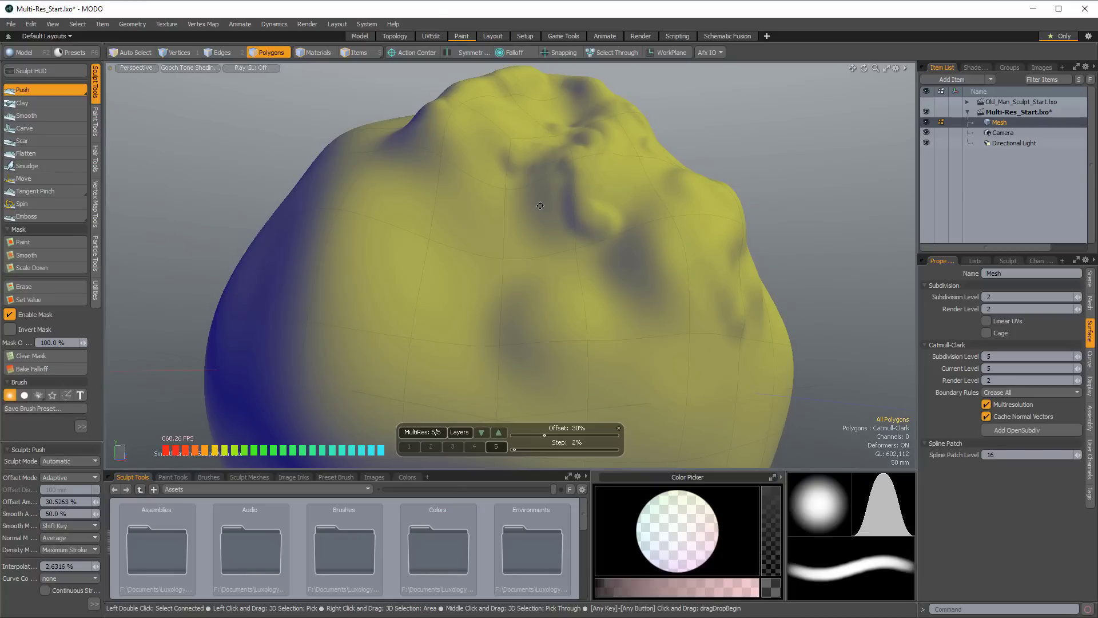
{"action": "left_click_drag", "start_coordinate": [540, 205], "coordinate": [452, 268], "text": "alt"}
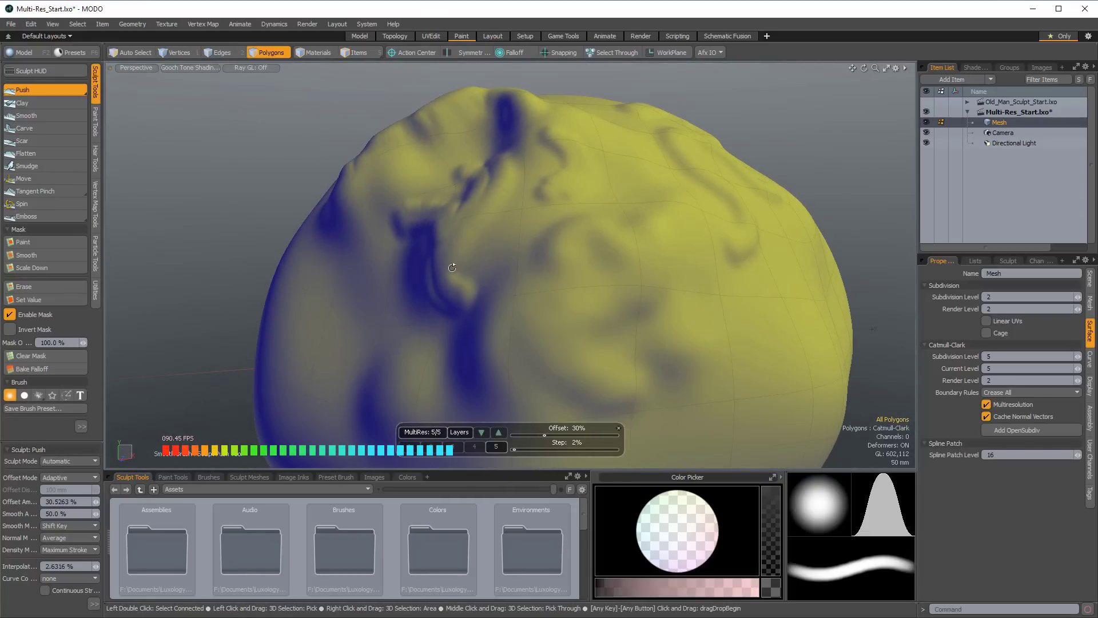
{"action": "left_click_drag", "start_coordinate": [561, 209], "coordinate": [486, 232], "text": "alt"}
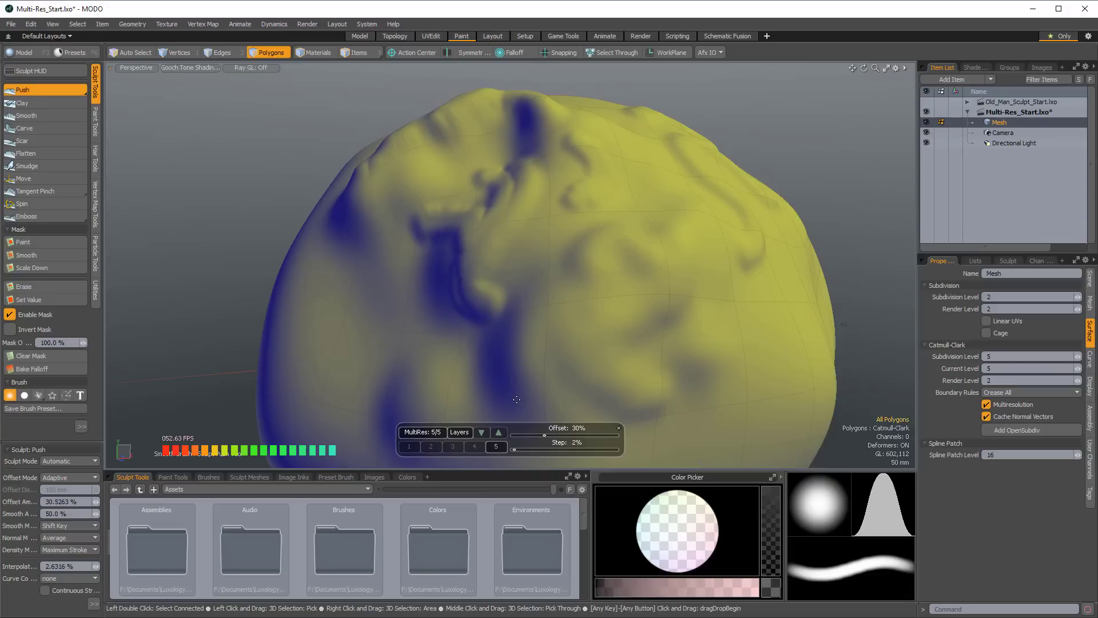
{"action": "left_click_drag", "start_coordinate": [512, 258], "coordinate": [535, 273], "text": "alt"}
Step: Sculpt broad forms and thin winding ridges with the Push brush on an untouched side of the mesh at level 5
{"action": "scroll", "coordinate": [619, 238], "scroll_direction": "up", "scroll_amount": 4}
{"action": "left_click_drag", "start_coordinate": [633, 267], "coordinate": [628, 228], "text": "alt"}
{"action": "mouse_move", "coordinate": [643, 255]}
{"action": "left_mouse_down", "text": "ctrl+alt"}
{"action": "mouse_move", "coordinate": [515, 269]}
{"action": "mouse_move", "coordinate": [495, 304]}
{"action": "mouse_move", "coordinate": [515, 292]}
{"action": "mouse_move", "coordinate": [606, 290]}
{"action": "mouse_move", "coordinate": [564, 246]}
{"action": "left_mouse_up", "text": "ctrl+alt"}
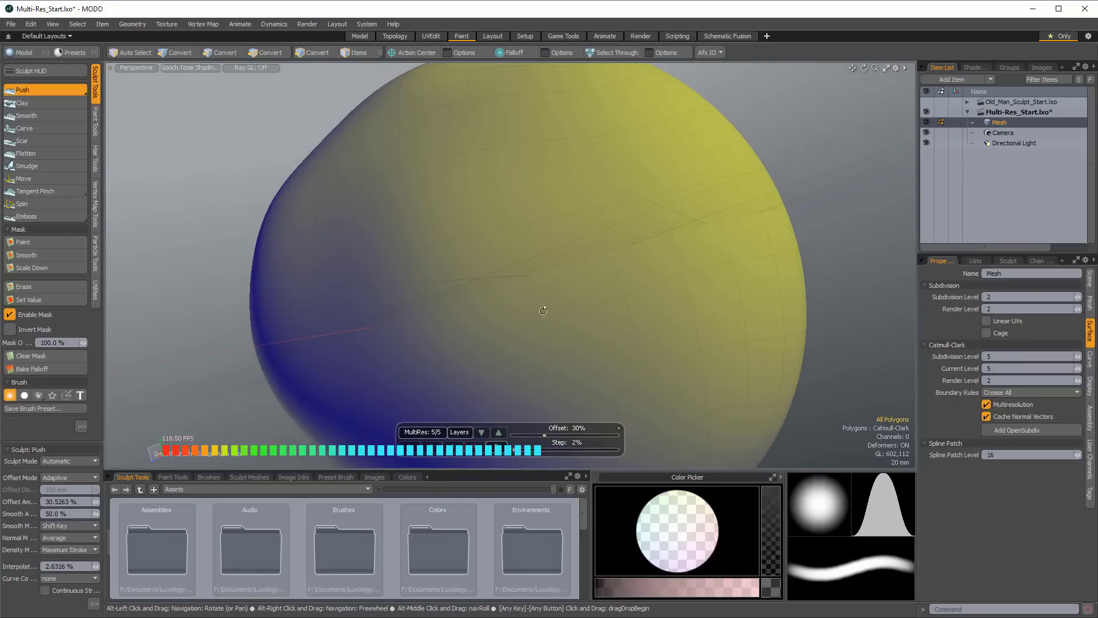
{"action": "scroll", "coordinate": [580, 257], "scroll_direction": "up", "scroll_amount": 2}
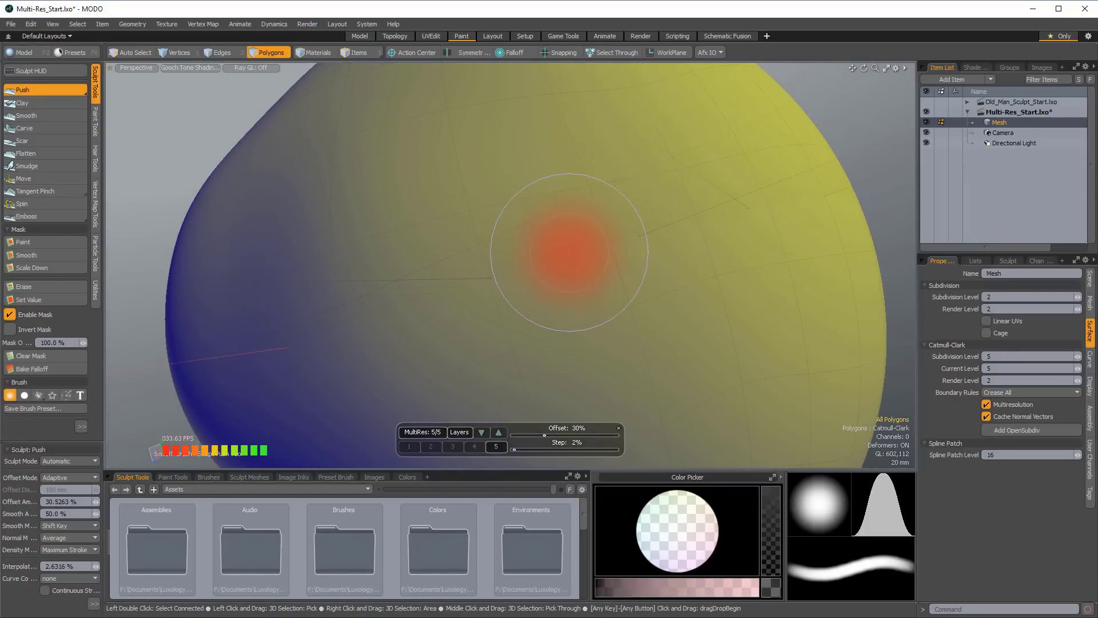
{"action": "left_click", "coordinate": [38, 395]}
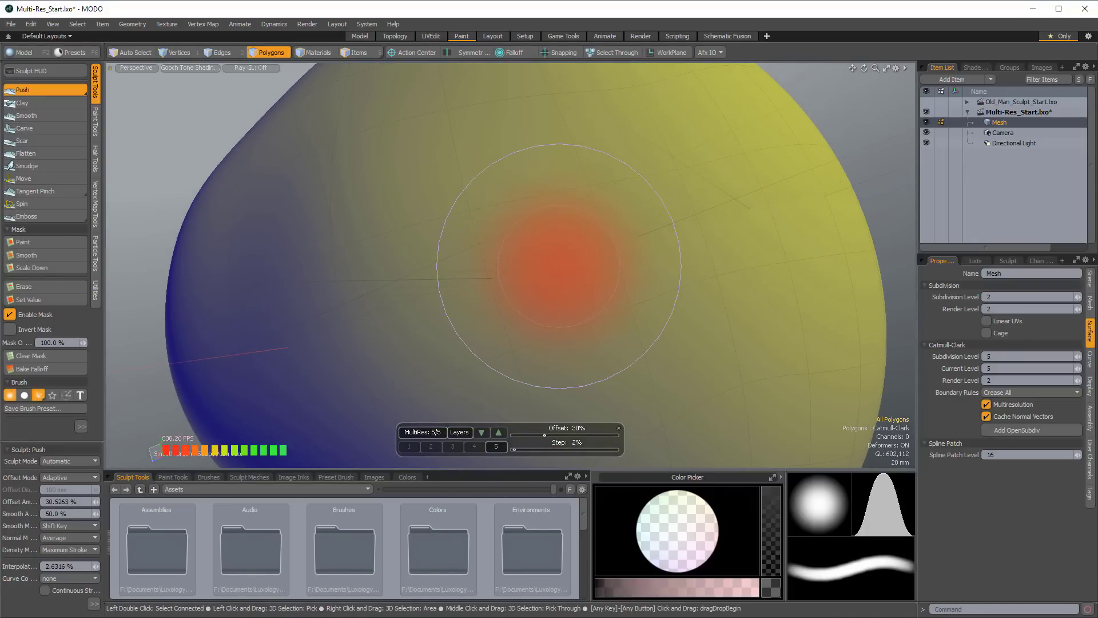
{"action": "mouse_move", "coordinate": [435, 309]}
{"action": "left_mouse_down"}
{"action": "mouse_move", "coordinate": [551, 208]}
{"action": "mouse_move", "coordinate": [770, 230]}
{"action": "mouse_move", "coordinate": [686, 344]}
{"action": "mouse_move", "coordinate": [650, 363]}
{"action": "mouse_move", "coordinate": [599, 236]}
{"action": "mouse_move", "coordinate": [563, 260]}
{"action": "mouse_move", "coordinate": [603, 252]}
{"action": "mouse_move", "coordinate": [610, 292]}
{"action": "mouse_move", "coordinate": [617, 225]}
{"action": "mouse_move", "coordinate": [559, 302]}
{"action": "left_mouse_up"}
{"action": "scroll", "coordinate": [549, 286], "scroll_direction": "down", "scroll_amount": 3}
{"action": "scroll", "coordinate": [611, 292], "scroll_direction": "up", "scroll_amount": 3}
{"action": "left_click_drag", "start_coordinate": [672, 278], "coordinate": [631, 293], "text": "alt"}
{"action": "mouse_move", "coordinate": [728, 251]}
{"action": "left_mouse_down"}
{"action": "mouse_move", "coordinate": [708, 292]}
{"action": "mouse_move", "coordinate": [672, 269]}
{"action": "mouse_move", "coordinate": [775, 192]}
{"action": "mouse_move", "coordinate": [800, 274]}
{"action": "mouse_move", "coordinate": [726, 300]}
{"action": "mouse_move", "coordinate": [748, 231]}
{"action": "mouse_move", "coordinate": [644, 303]}
{"action": "mouse_move", "coordinate": [668, 282]}
{"action": "mouse_move", "coordinate": [731, 349]}
{"action": "mouse_move", "coordinate": [658, 286]}
{"action": "mouse_move", "coordinate": [681, 223]}
{"action": "mouse_move", "coordinate": [598, 286]}
{"action": "mouse_move", "coordinate": [592, 336]}
{"action": "mouse_move", "coordinate": [622, 324]}
{"action": "mouse_move", "coordinate": [578, 343]}
{"action": "left_mouse_up"}
{"action": "scroll", "coordinate": [657, 286], "scroll_direction": "down", "scroll_amount": 4}
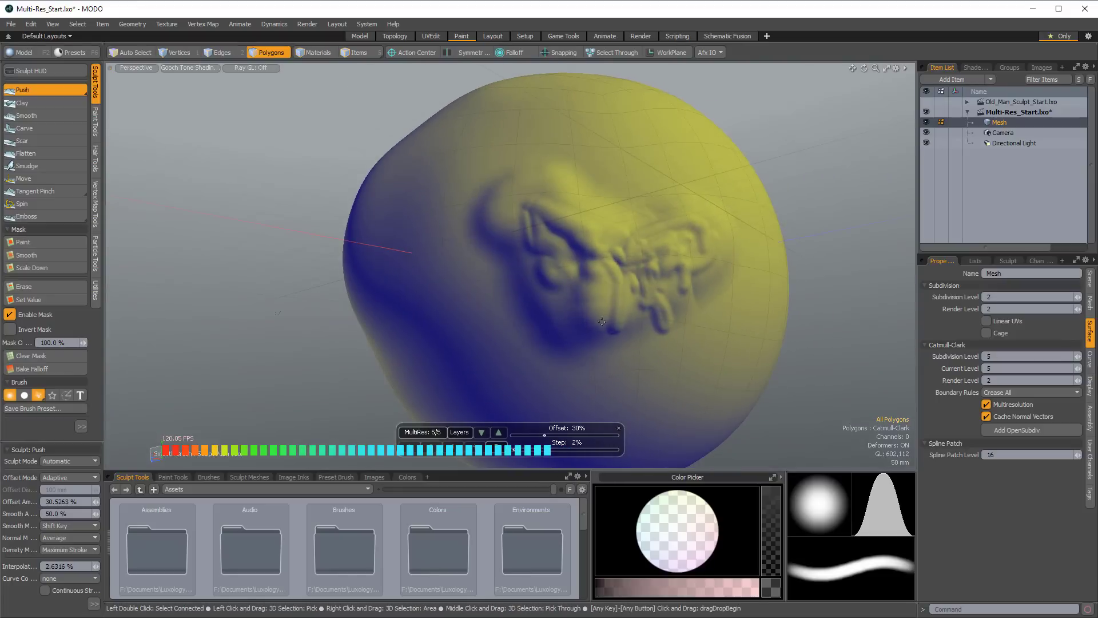
Step: Drop to multiresolution level 2 and pull the newly sculpted region into large protruding shapes with the Move brush
{"action": "left_click", "coordinate": [431, 447]}
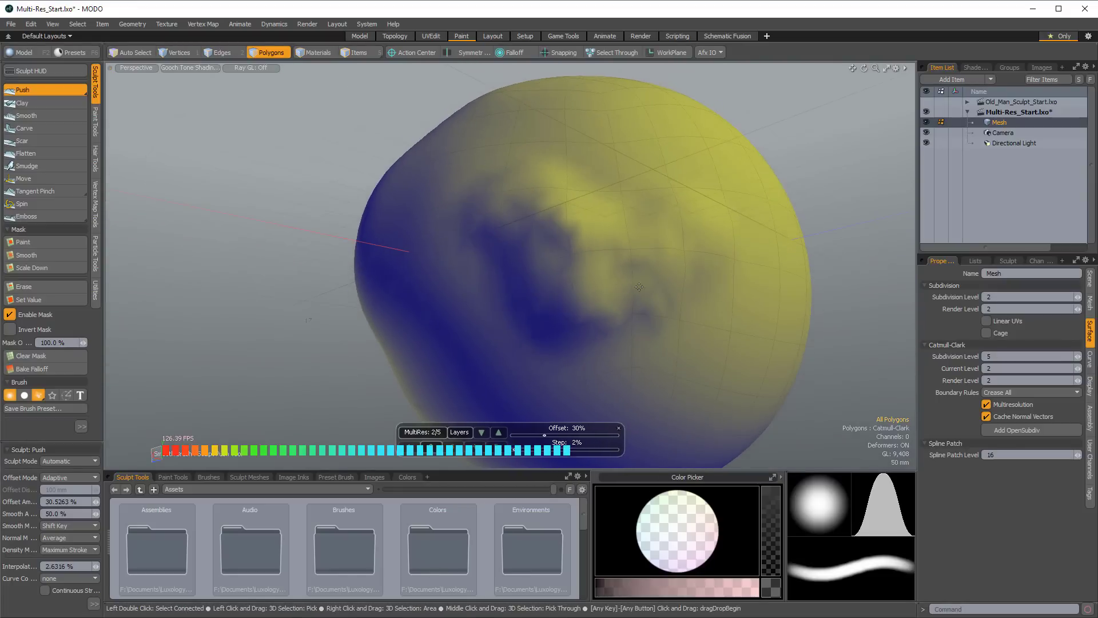
{"action": "mouse_move", "coordinate": [646, 277]}
{"action": "left_mouse_down", "text": "alt"}
{"action": "mouse_move", "coordinate": [632, 282]}
{"action": "mouse_move", "coordinate": [628, 313]}
{"action": "mouse_move", "coordinate": [663, 291]}
{"action": "left_mouse_up", "text": "alt"}
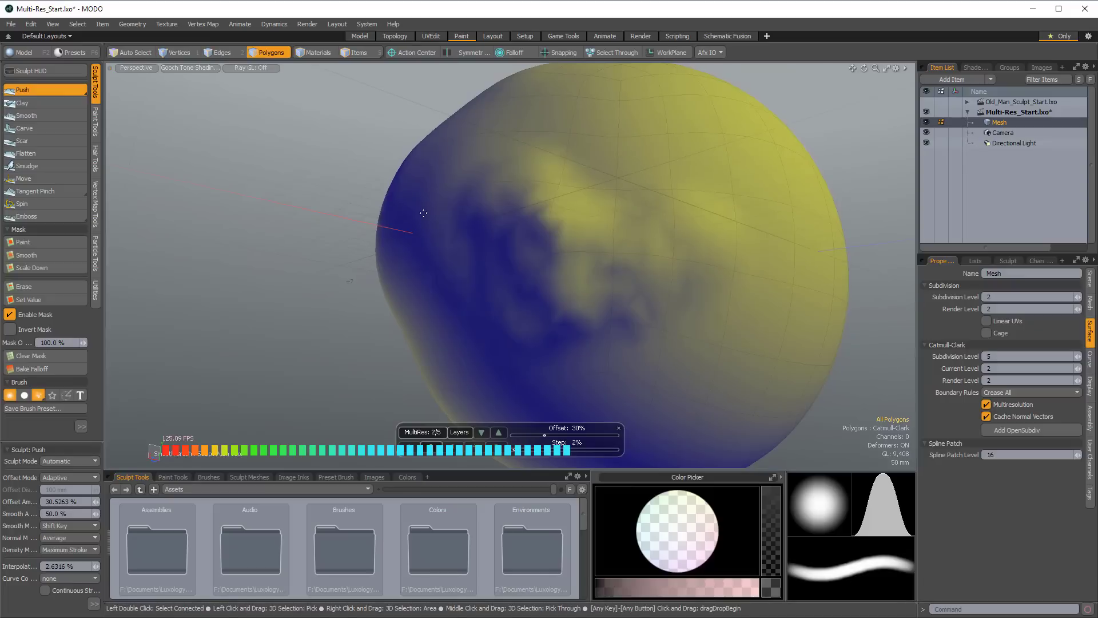
{"action": "left_click", "coordinate": [34, 175]}
{"action": "mouse_move", "coordinate": [527, 245]}
{"action": "left_mouse_down", "text": "alt"}
{"action": "mouse_move", "coordinate": [475, 248]}
{"action": "mouse_move", "coordinate": [632, 263]}
{"action": "mouse_move", "coordinate": [503, 225]}
{"action": "mouse_move", "coordinate": [421, 260]}
{"action": "mouse_move", "coordinate": [440, 253]}
{"action": "left_mouse_up", "text": "alt"}
{"action": "right_click_drag", "start_coordinate": [440, 254], "coordinate": [447, 254]}
{"action": "mouse_move", "coordinate": [456, 253]}
{"action": "left_mouse_down"}
{"action": "mouse_move", "coordinate": [412, 263]}
{"action": "mouse_move", "coordinate": [517, 257]}
{"action": "mouse_move", "coordinate": [401, 239]}
{"action": "left_mouse_up"}
{"action": "mouse_move", "coordinate": [459, 211]}
{"action": "left_mouse_down", "text": "alt"}
{"action": "mouse_move", "coordinate": [503, 326]}
{"action": "mouse_move", "coordinate": [496, 344]}
{"action": "mouse_move", "coordinate": [433, 205]}
{"action": "mouse_move", "coordinate": [418, 203]}
{"action": "mouse_move", "coordinate": [389, 264]}
{"action": "mouse_move", "coordinate": [485, 255]}
{"action": "mouse_move", "coordinate": [431, 250]}
{"action": "mouse_move", "coordinate": [500, 171]}
{"action": "left_mouse_up", "text": "alt"}
{"action": "mouse_move", "coordinate": [543, 238]}
{"action": "left_mouse_down"}
{"action": "mouse_move", "coordinate": [539, 265]}
{"action": "mouse_move", "coordinate": [589, 246]}
{"action": "mouse_move", "coordinate": [519, 269]}
{"action": "mouse_move", "coordinate": [559, 274]}
{"action": "mouse_move", "coordinate": [672, 213]}
{"action": "left_mouse_up"}
Step: Switch back to multiresolution level 5 and inspect the fine detail on the moved forms from several sides
{"action": "left_click", "coordinate": [494, 448]}
{"action": "left_click_drag", "start_coordinate": [673, 213], "coordinate": [618, 249], "text": "alt"}
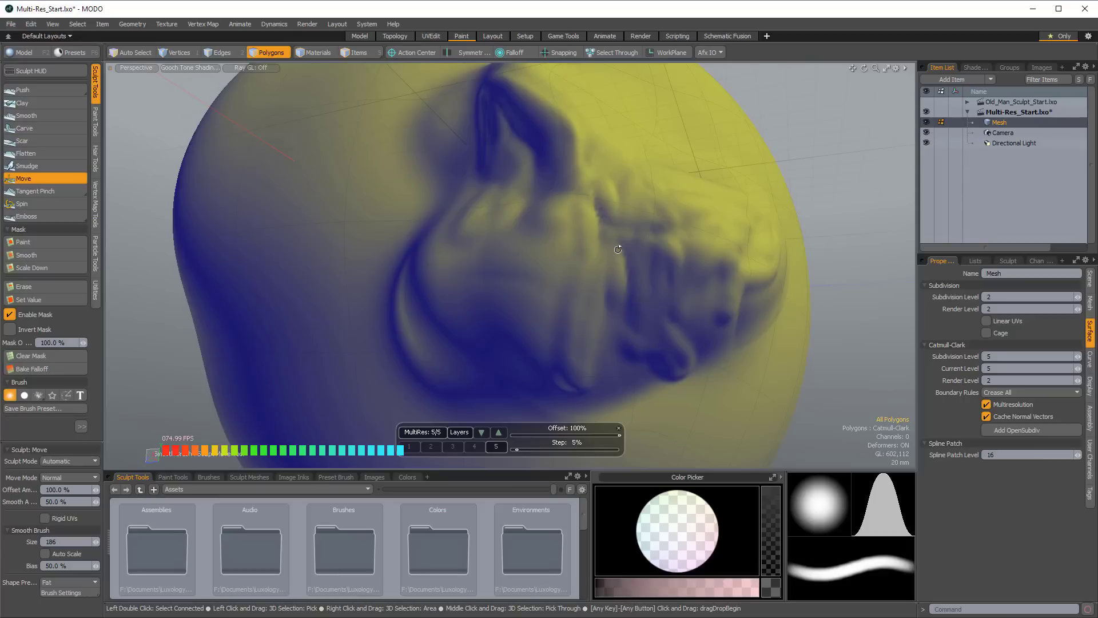
{"action": "mouse_move", "coordinate": [652, 249]}
{"action": "left_mouse_down", "text": "alt"}
{"action": "mouse_move", "coordinate": [595, 246]}
{"action": "mouse_move", "coordinate": [566, 229]}
{"action": "mouse_move", "coordinate": [611, 260]}
{"action": "left_mouse_up", "text": "alt"}
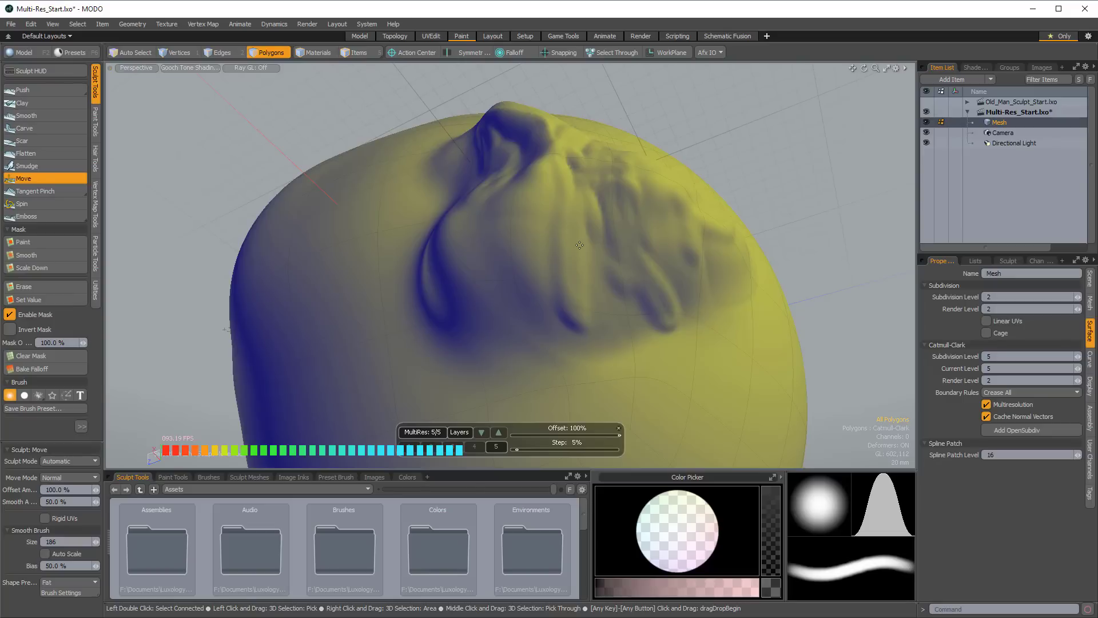
{"action": "left_click_drag", "start_coordinate": [474, 207], "coordinate": [522, 215], "text": "alt"}
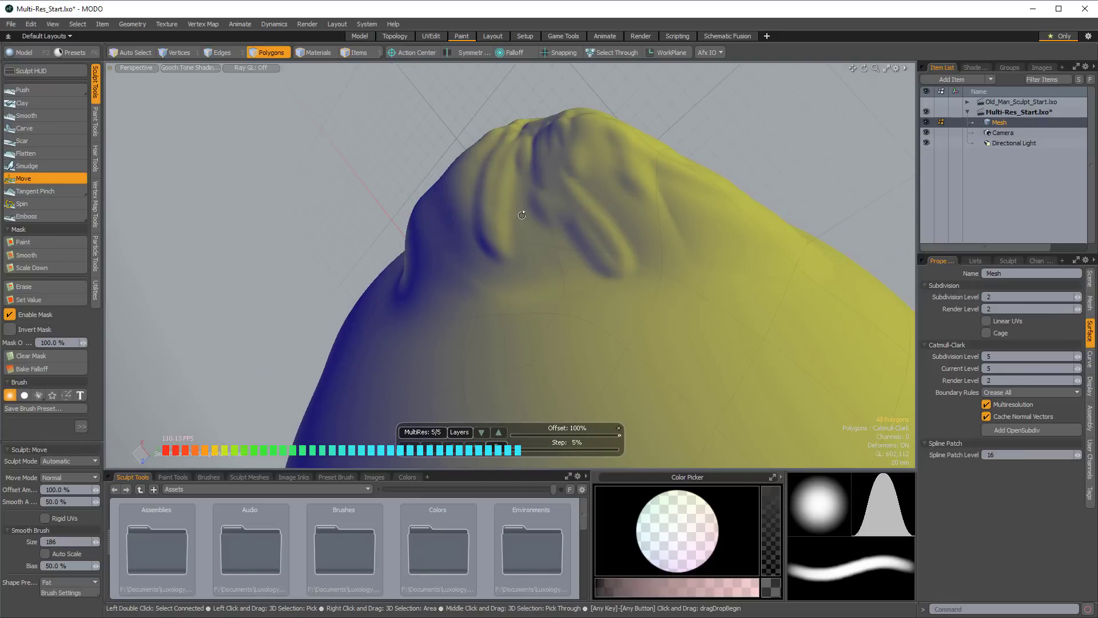
{"action": "left_click_drag", "start_coordinate": [522, 215], "coordinate": [614, 267], "text": "alt"}
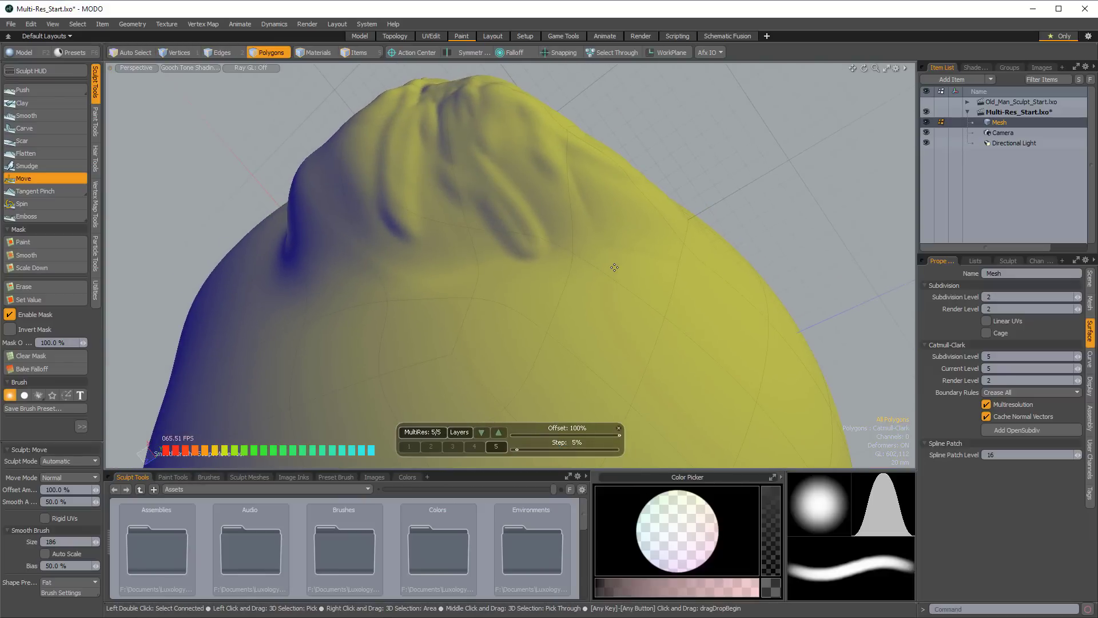
{"action": "mouse_move", "coordinate": [615, 267]}
{"action": "left_mouse_down", "text": "alt"}
{"action": "mouse_move", "coordinate": [653, 330]}
{"action": "mouse_move", "coordinate": [527, 407]}
{"action": "left_mouse_up", "text": "alt"}
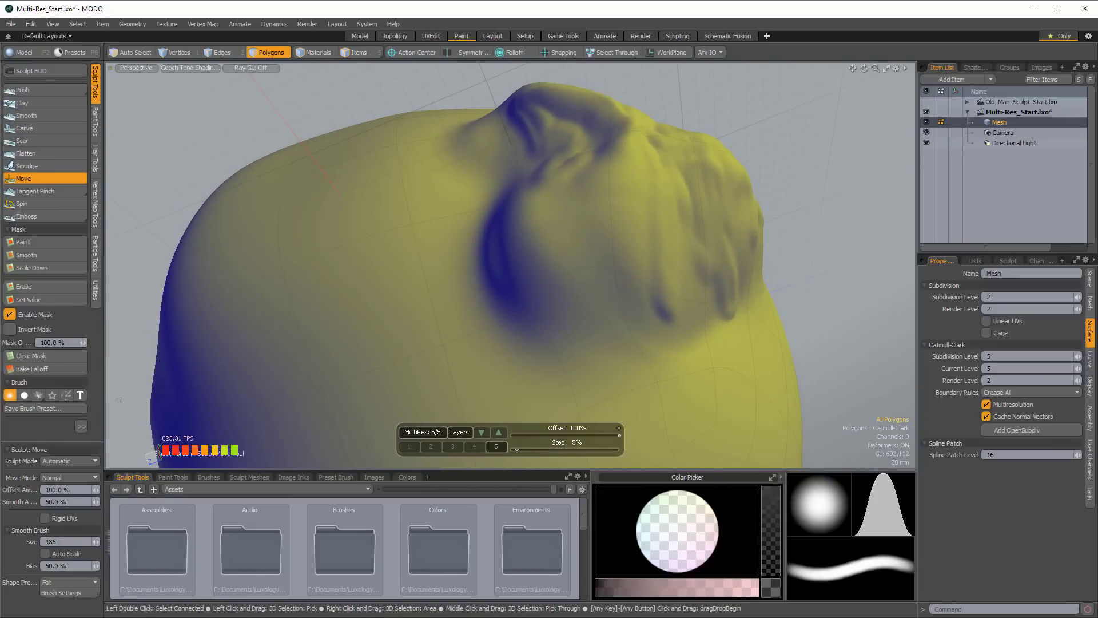
Step: Add multiresolution levels up to level 7 and focus on the smooth area beside the deep crease
{"action": "mouse_move", "coordinate": [542, 248]}
{"action": "left_mouse_down", "text": "alt"}
{"action": "mouse_move", "coordinate": [517, 275]}
{"action": "mouse_move", "coordinate": [537, 260]}
{"action": "left_mouse_up", "text": "alt"}
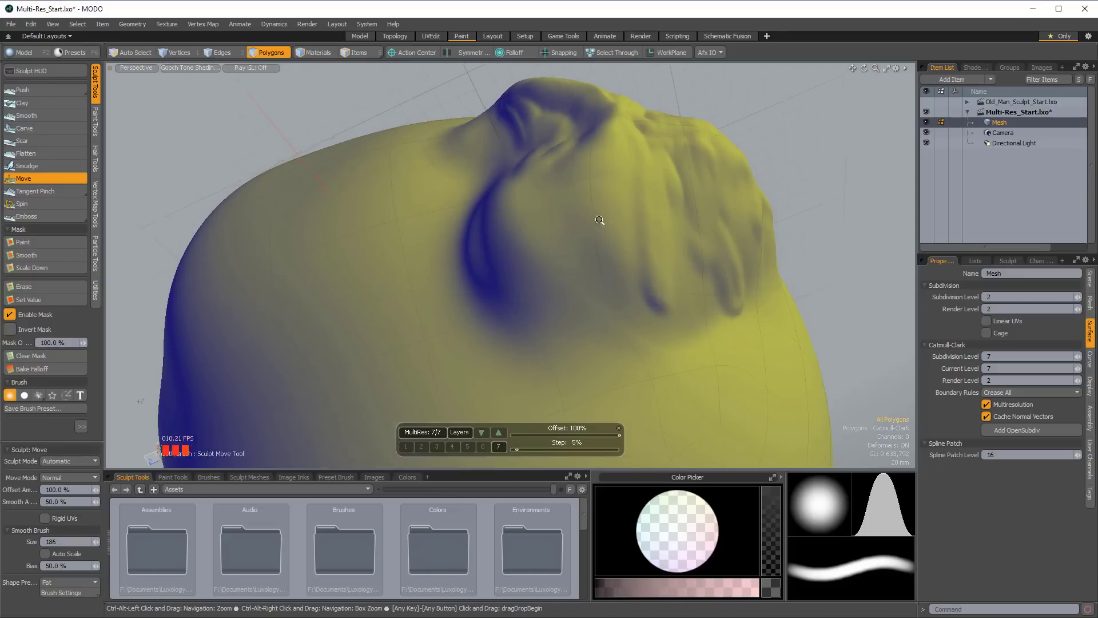
{"action": "scroll", "coordinate": [606, 258], "scroll_direction": "up", "scroll_amount": 5}
{"action": "left_click_drag", "start_coordinate": [551, 302], "coordinate": [538, 320], "text": "alt"}
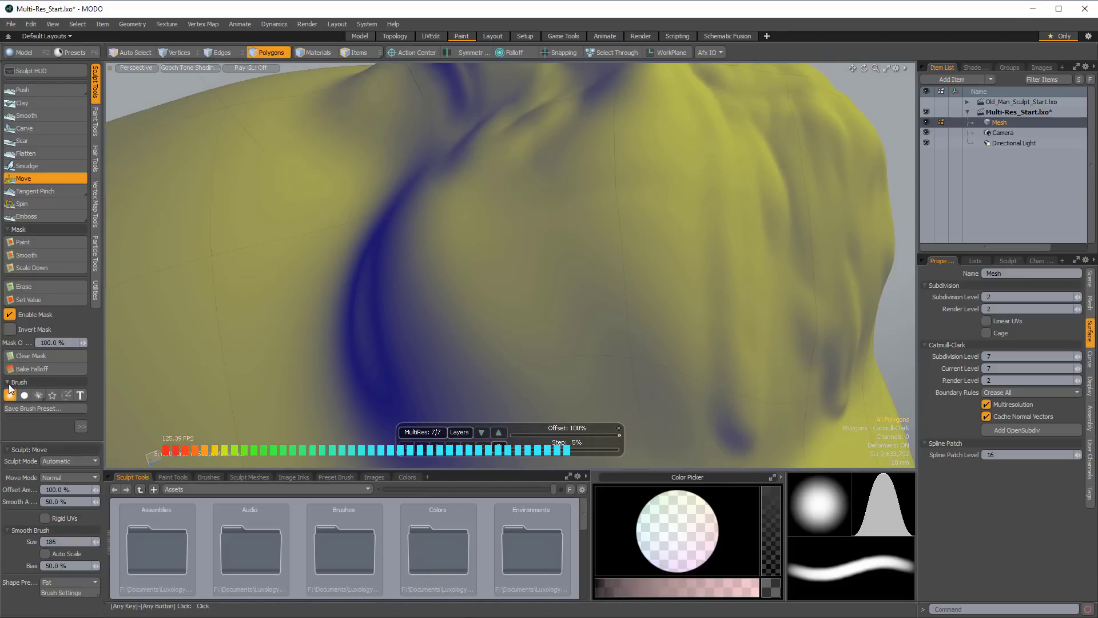
Step: Enable Image Ink for the brush and load Scales.png from the Skin_Ink folder as its image
{"action": "left_click", "coordinate": [83, 427]}
{"action": "left_click", "coordinate": [119, 399]}
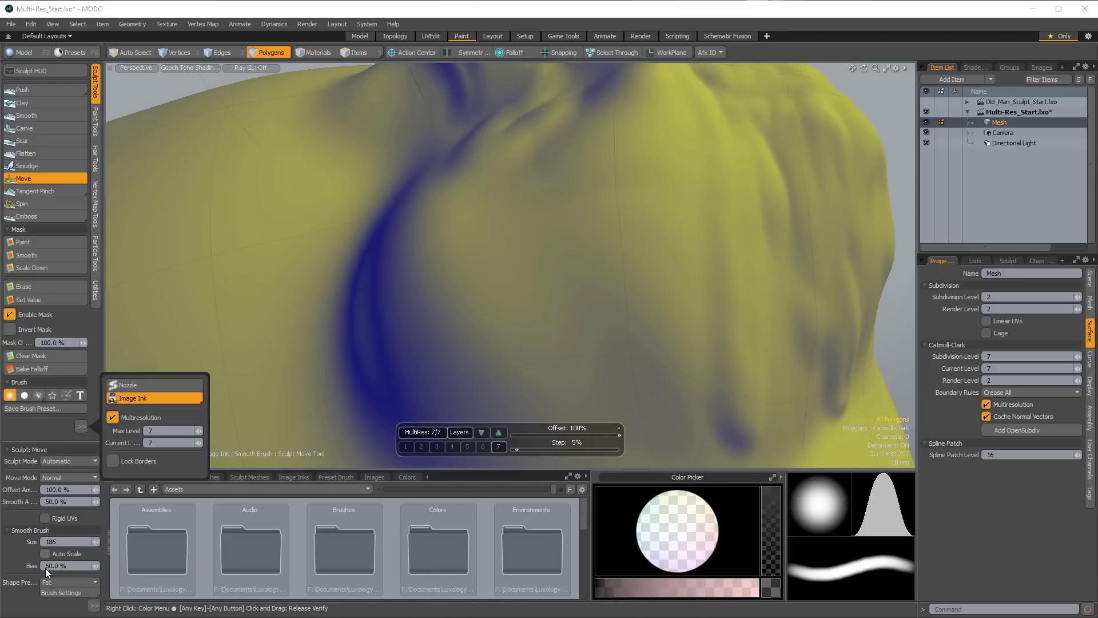
{"action": "left_click", "coordinate": [92, 605]}
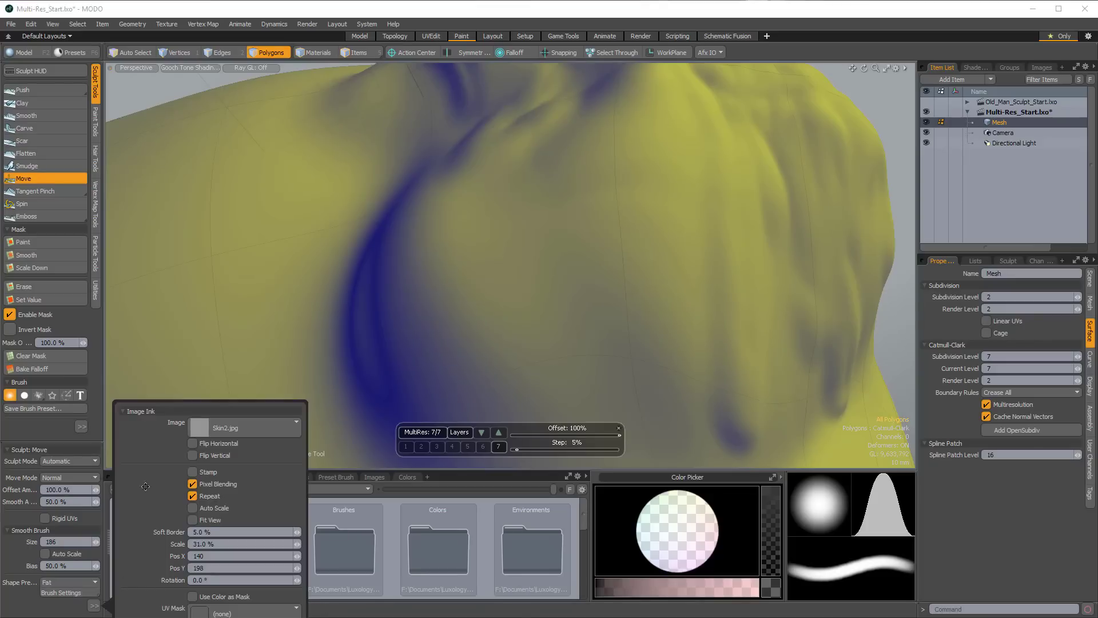
{"action": "left_click", "coordinate": [233, 428]}
{"action": "left_click", "coordinate": [473, 300]}
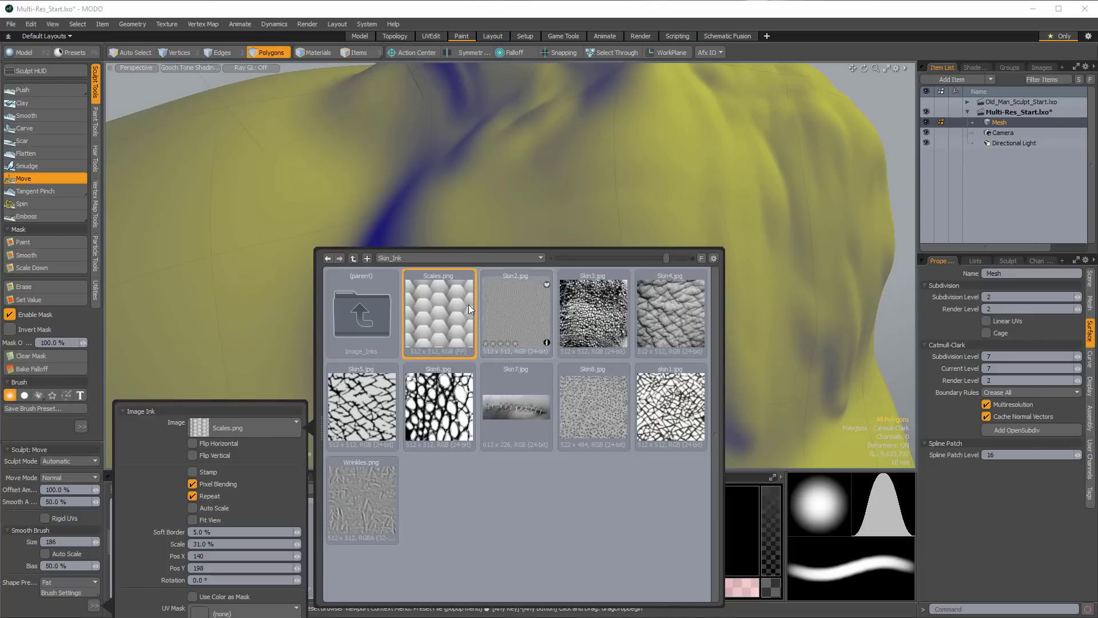
{"action": "left_click", "coordinate": [877, 103]}
Step: Move the scales ink image away from the area being sculpted and set the brush size to 121
{"action": "left_click_drag", "start_coordinate": [517, 235], "coordinate": [559, 241], "text": "alt"}
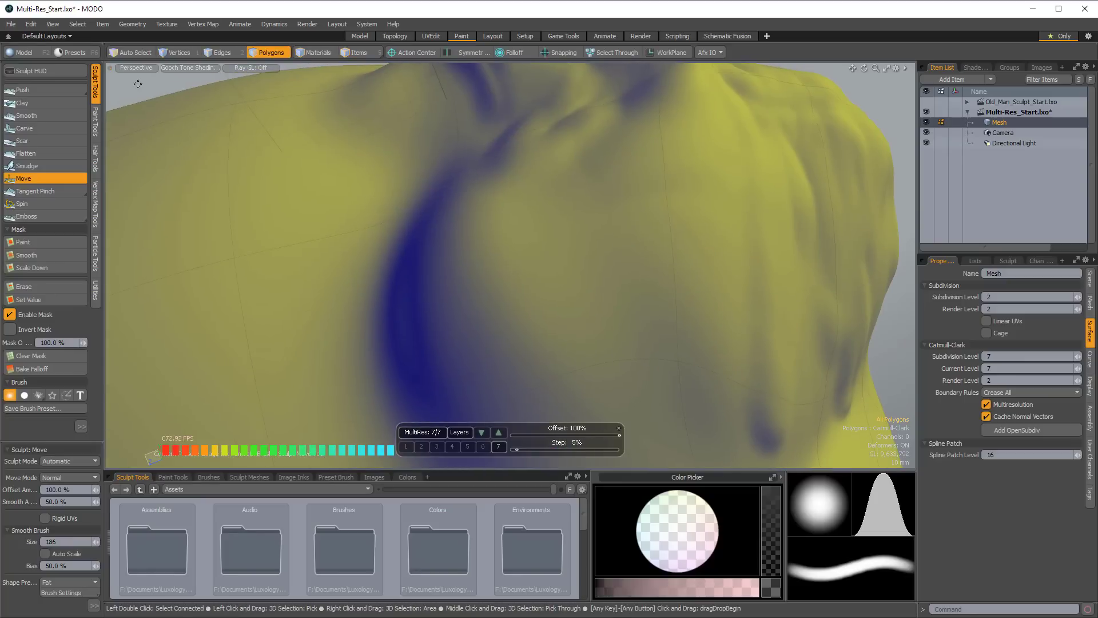
{"action": "left_click_drag", "start_coordinate": [619, 268], "coordinate": [632, 263]}
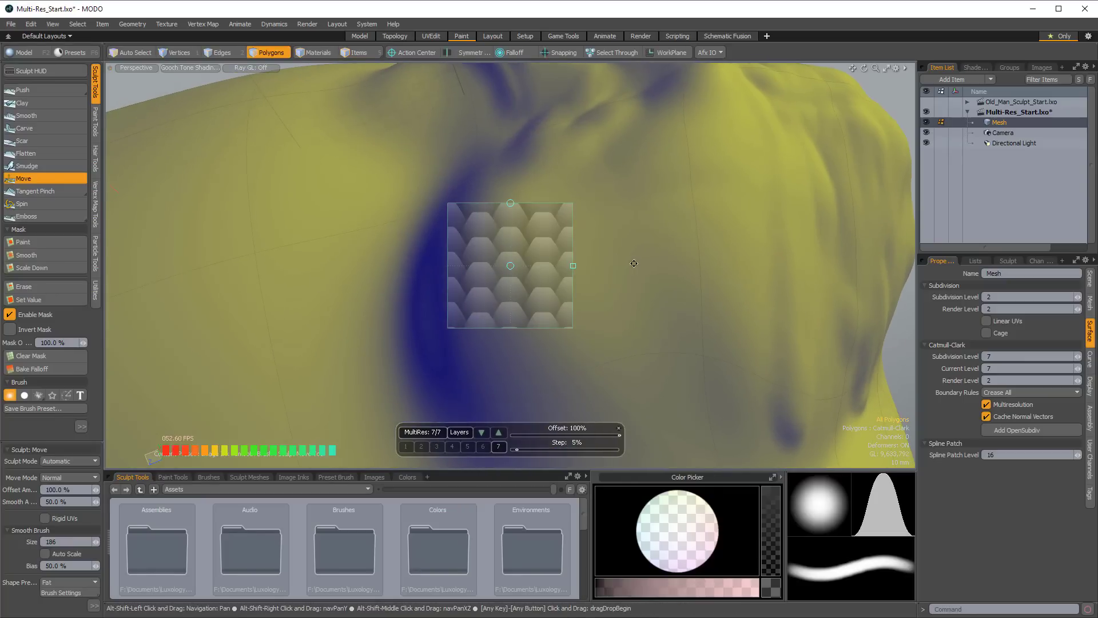
{"action": "left_click_drag", "start_coordinate": [512, 267], "coordinate": [314, 231]}
{"action": "mouse_move", "coordinate": [569, 268]}
{"action": "right_mouse_down"}
{"action": "mouse_move", "coordinate": [662, 269]}
{"action": "mouse_move", "coordinate": [638, 269]}
{"action": "right_mouse_up"}
{"action": "scroll", "coordinate": [588, 269], "scroll_direction": "up", "scroll_amount": 3}
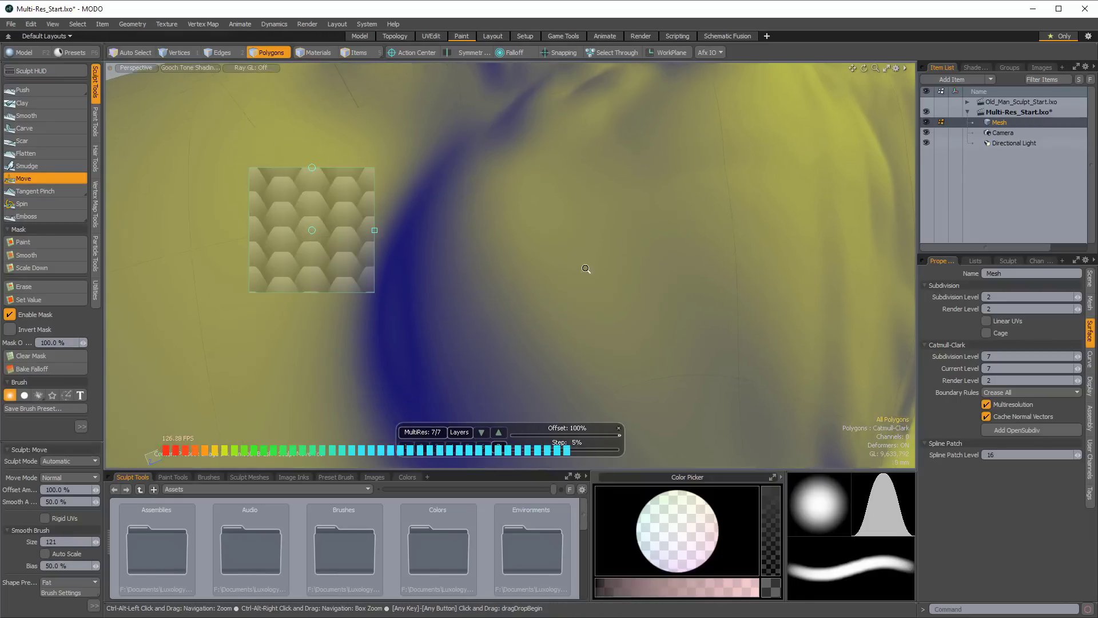
Step: Activate the Push brush, sculpt a patch of large scales, and shrink the ink image to add a patch of finer scales
{"action": "mouse_move", "coordinate": [623, 285]}
{"action": "left_mouse_down"}
{"action": "mouse_move", "coordinate": [571, 254]}
{"action": "mouse_move", "coordinate": [610, 285]}
{"action": "left_mouse_up"}
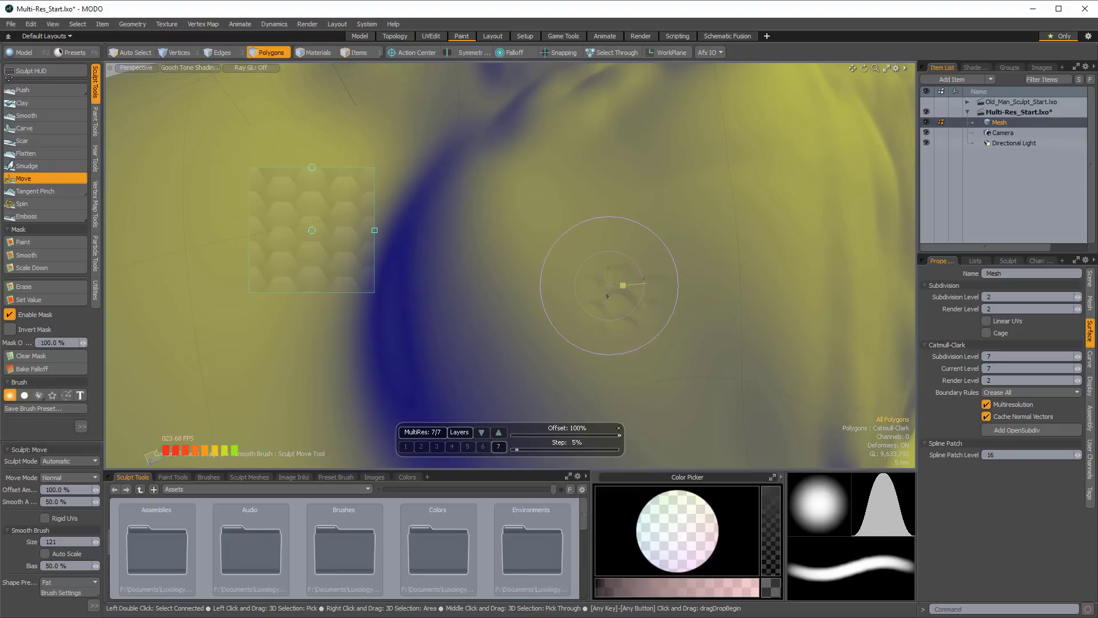
{"action": "left_click", "coordinate": [36, 89]}
{"action": "left_click", "coordinate": [600, 258]}
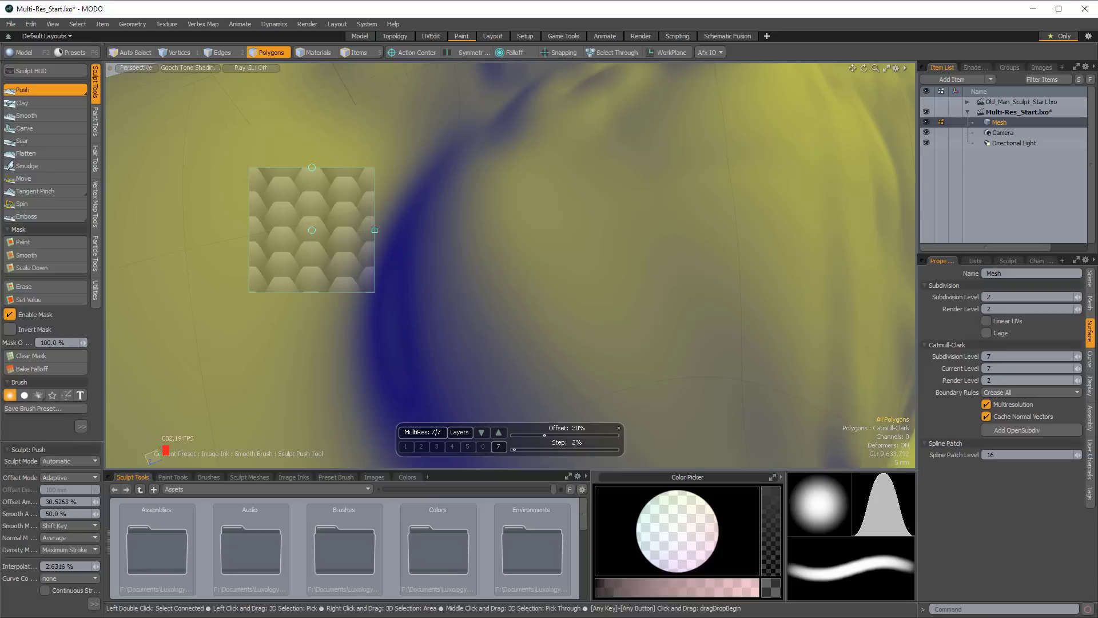
{"action": "mouse_move", "coordinate": [632, 272]}
{"action": "left_mouse_down", "text": "alt"}
{"action": "mouse_move", "coordinate": [722, 278]}
{"action": "mouse_move", "coordinate": [686, 240]}
{"action": "mouse_move", "coordinate": [600, 195]}
{"action": "mouse_move", "coordinate": [641, 226]}
{"action": "mouse_move", "coordinate": [635, 234]}
{"action": "left_mouse_up", "text": "alt"}
{"action": "mouse_move", "coordinate": [567, 267]}
{"action": "left_mouse_down"}
{"action": "mouse_move", "coordinate": [572, 292]}
{"action": "mouse_move", "coordinate": [632, 298]}
{"action": "left_mouse_up"}
{"action": "mouse_move", "coordinate": [524, 190]}
{"action": "left_mouse_down", "text": "alt"}
{"action": "mouse_move", "coordinate": [376, 234]}
{"action": "mouse_move", "coordinate": [416, 231]}
{"action": "mouse_move", "coordinate": [326, 231]}
{"action": "mouse_move", "coordinate": [270, 209]}
{"action": "mouse_move", "coordinate": [199, 151]}
{"action": "left_mouse_up", "text": "alt"}
{"action": "mouse_move", "coordinate": [642, 317]}
{"action": "left_mouse_down", "text": "alt"}
{"action": "mouse_move", "coordinate": [611, 217]}
{"action": "mouse_move", "coordinate": [569, 238]}
{"action": "mouse_move", "coordinate": [652, 313]}
{"action": "mouse_move", "coordinate": [545, 301]}
{"action": "mouse_move", "coordinate": [551, 252]}
{"action": "mouse_move", "coordinate": [527, 179]}
{"action": "mouse_move", "coordinate": [241, 154]}
{"action": "mouse_move", "coordinate": [394, 198]}
{"action": "mouse_move", "coordinate": [624, 286]}
{"action": "left_mouse_up", "text": "alt"}
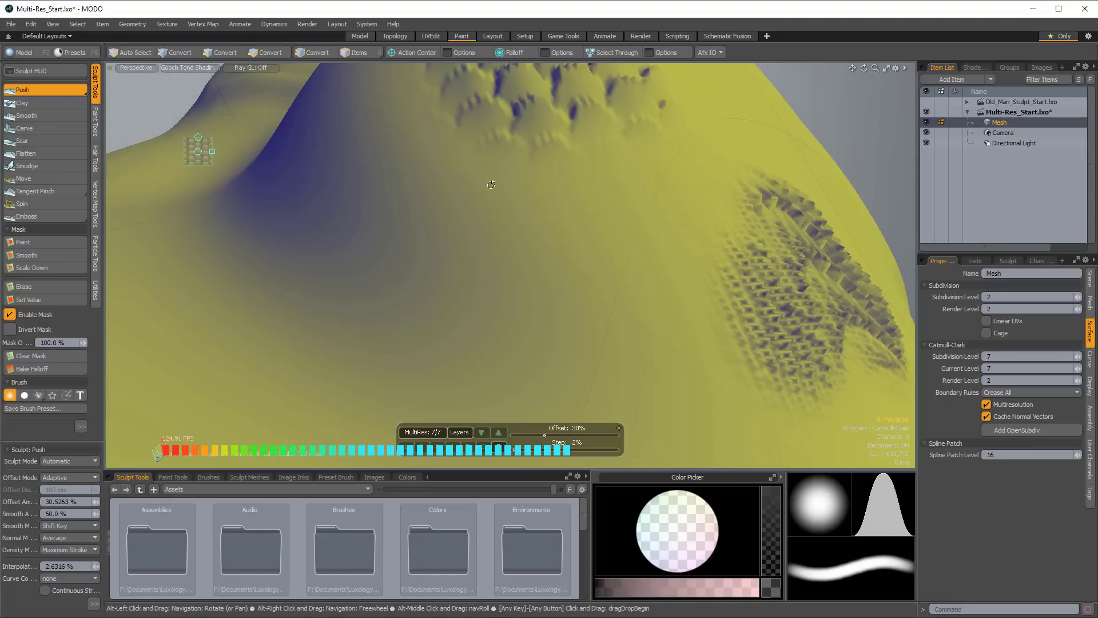
Step: Turn off Image Ink, reduce the brush size and sculpt thin raised strokes on the smooth surface near the scales
{"action": "left_click", "coordinate": [81, 426]}
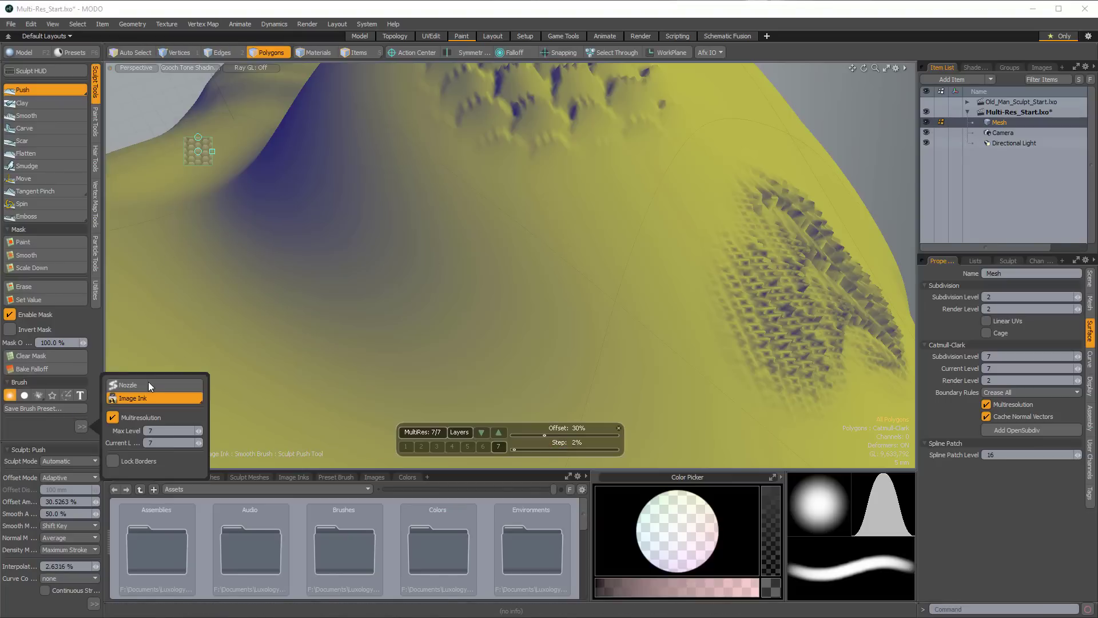
{"action": "right_click_drag", "start_coordinate": [571, 226], "coordinate": [538, 225]}
{"action": "left_click_drag", "start_coordinate": [620, 201], "coordinate": [647, 216], "text": "ctrl+alt"}
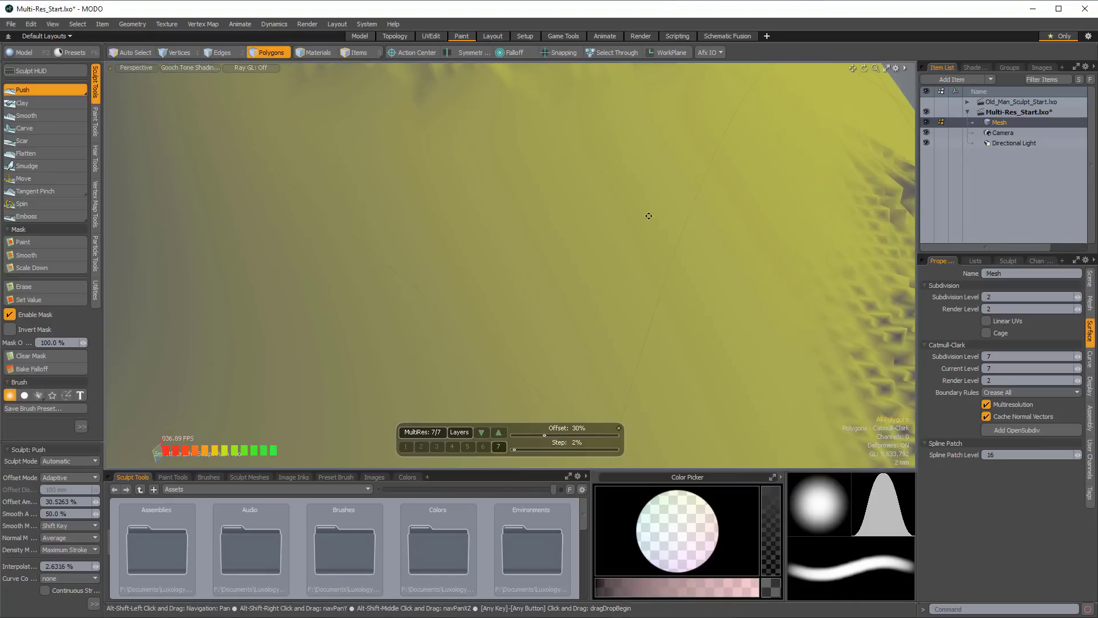
{"action": "left_click_drag", "start_coordinate": [496, 309], "coordinate": [536, 237]}
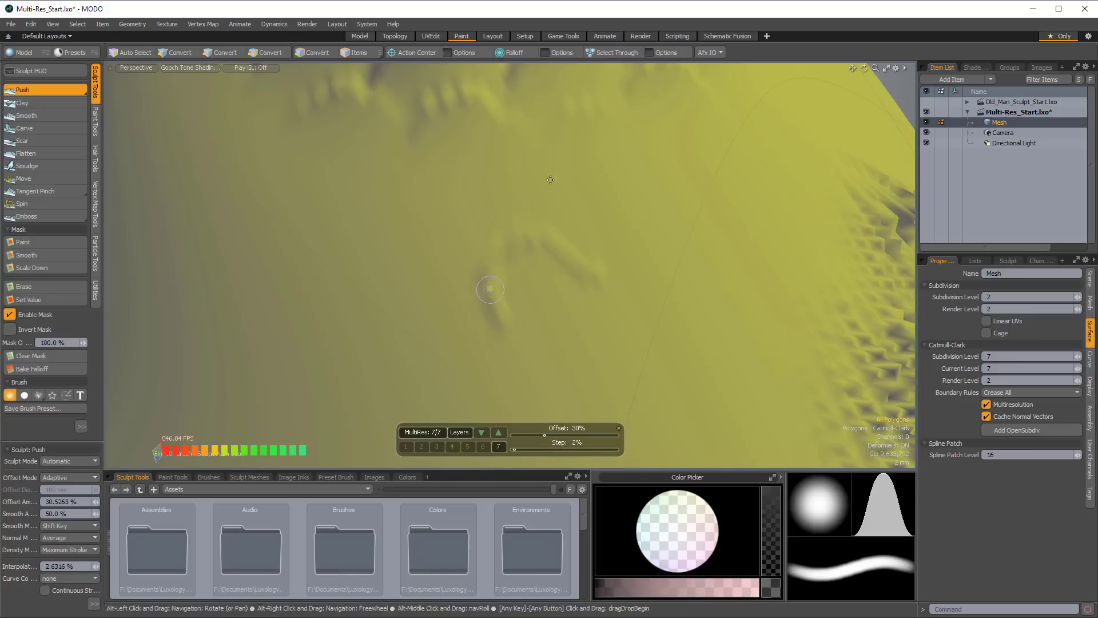
Step: Sculpt thicker raised Push strokes on the smooth surface just below the large scales at multiresolution level 7
{"action": "left_click_drag", "start_coordinate": [545, 194], "coordinate": [569, 233], "text": "ctrl+alt"}
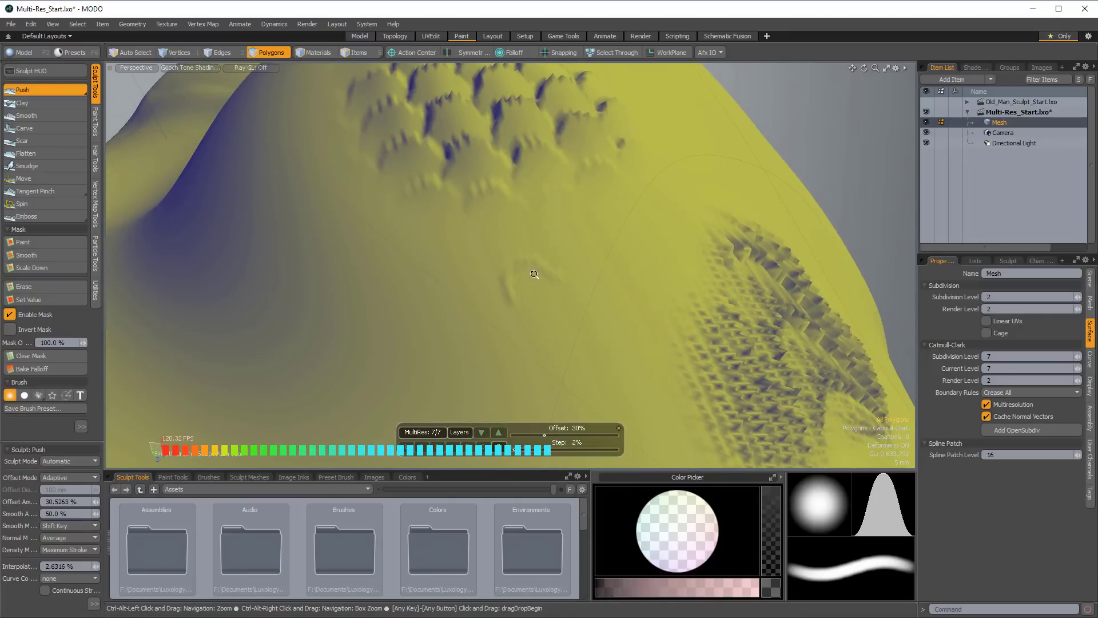
{"action": "left_click_drag", "start_coordinate": [533, 274], "coordinate": [517, 280], "text": "ctrl+alt"}
{"action": "left_click_drag", "start_coordinate": [517, 280], "coordinate": [509, 288], "text": "ctrl+alt"}
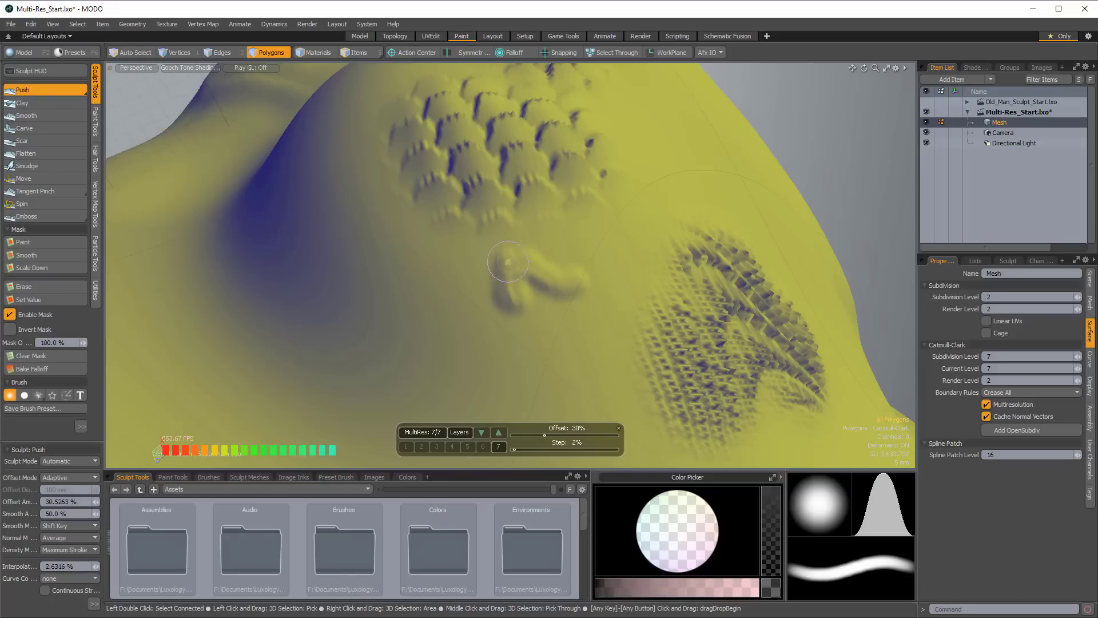
{"action": "mouse_move", "coordinate": [475, 210]}
{"action": "left_mouse_down", "text": "alt"}
{"action": "mouse_move", "coordinate": [561, 288]}
{"action": "mouse_move", "coordinate": [568, 235]}
{"action": "mouse_move", "coordinate": [615, 229]}
{"action": "mouse_move", "coordinate": [617, 246]}
{"action": "mouse_move", "coordinate": [558, 212]}
{"action": "mouse_move", "coordinate": [522, 238]}
{"action": "mouse_move", "coordinate": [572, 299]}
{"action": "mouse_move", "coordinate": [514, 321]}
{"action": "mouse_move", "coordinate": [566, 295]}
{"action": "mouse_move", "coordinate": [518, 223]}
{"action": "mouse_move", "coordinate": [666, 260]}
{"action": "mouse_move", "coordinate": [615, 236]}
{"action": "left_mouse_up", "text": "alt"}
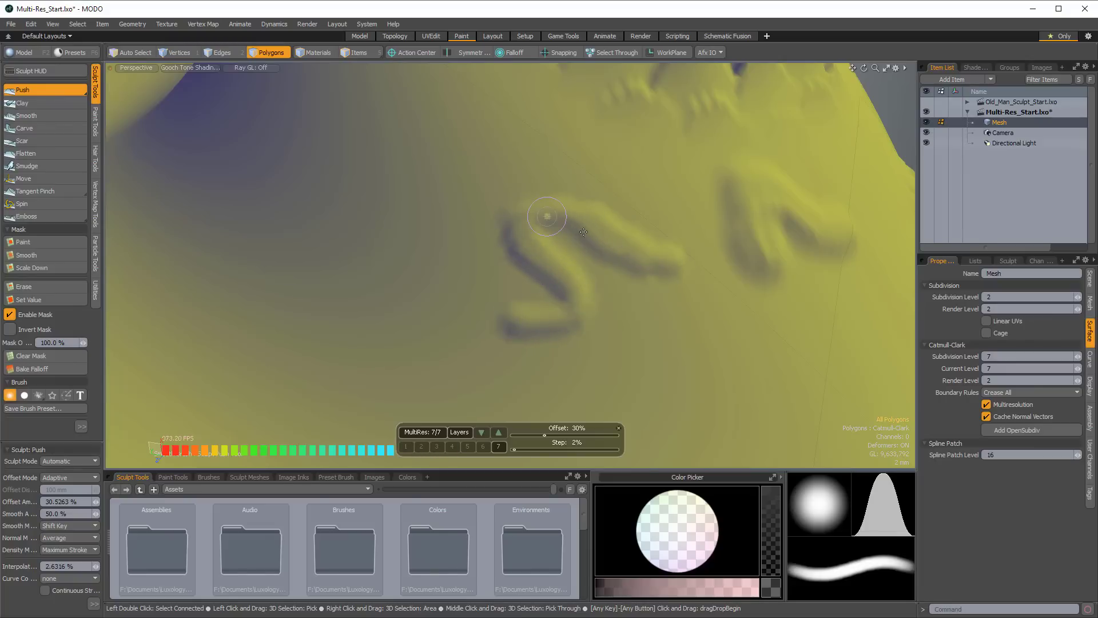
{"action": "mouse_move", "coordinate": [623, 282]}
{"action": "left_mouse_down", "text": "ctrl+alt"}
{"action": "mouse_move", "coordinate": [508, 263]}
{"action": "mouse_move", "coordinate": [550, 307]}
{"action": "mouse_move", "coordinate": [477, 271]}
{"action": "left_mouse_up", "text": "ctrl+alt"}
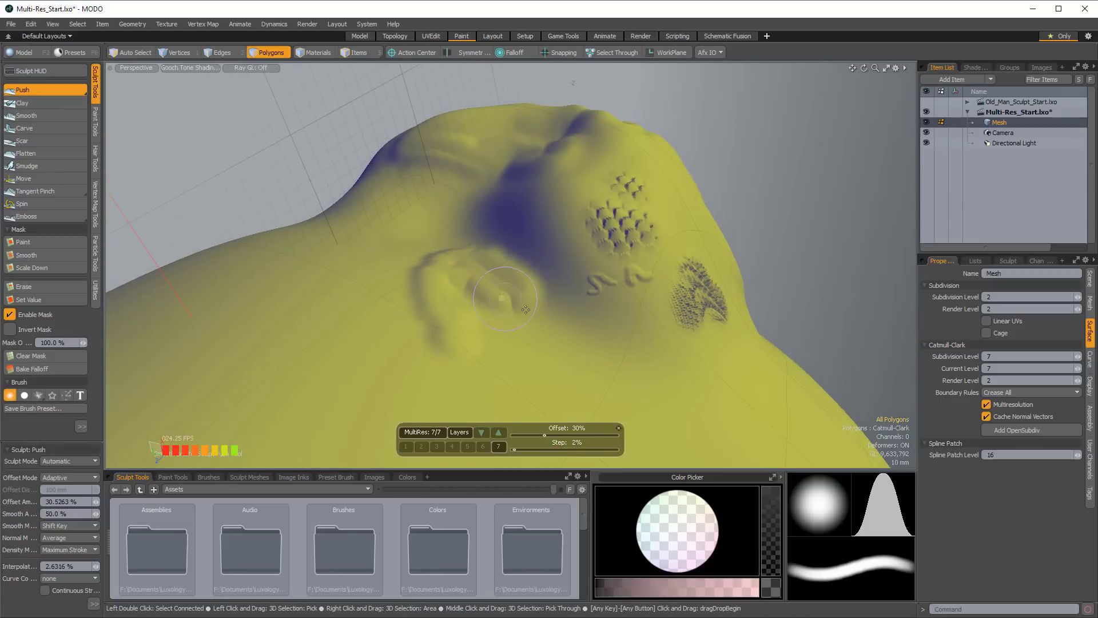
Step: Sculpt broad, curved ridges across the large smooth bulge with an enlarged Push brush at multiresolution level 7
{"action": "left_click_drag", "start_coordinate": [539, 266], "coordinate": [472, 244], "text": "alt"}
{"action": "mouse_move", "coordinate": [633, 277]}
{"action": "left_mouse_down", "text": "ctrl+alt"}
{"action": "mouse_move", "coordinate": [528, 243]}
{"action": "mouse_move", "coordinate": [547, 245]}
{"action": "mouse_move", "coordinate": [534, 284]}
{"action": "mouse_move", "coordinate": [515, 274]}
{"action": "left_mouse_up", "text": "ctrl+alt"}
{"action": "left_click_drag", "start_coordinate": [508, 127], "coordinate": [531, 250], "text": "alt"}
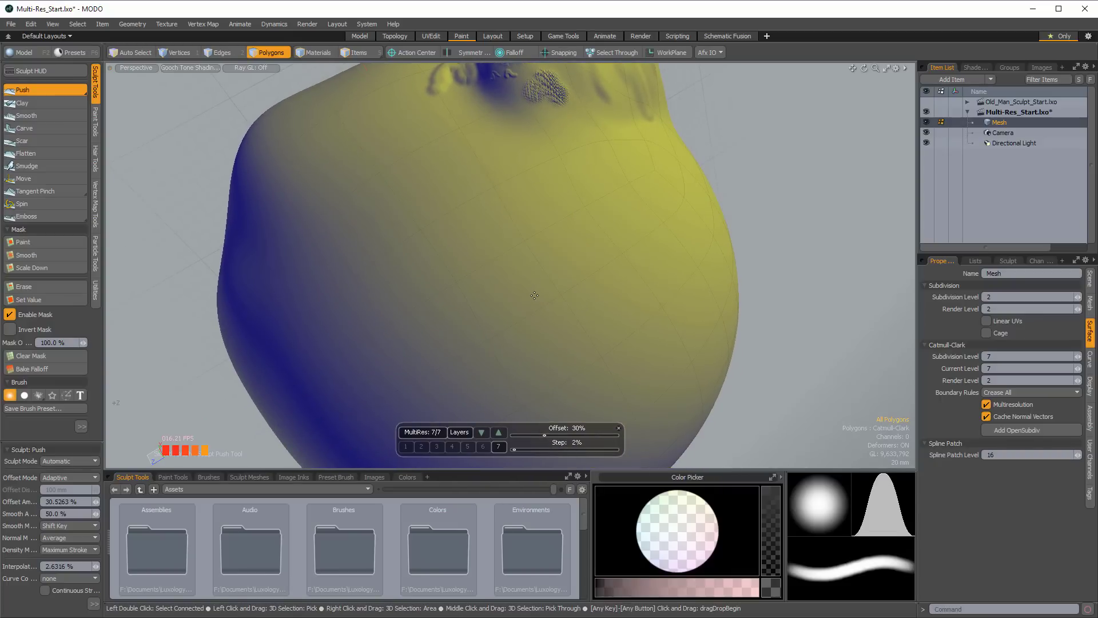
{"action": "mouse_move", "coordinate": [538, 306]}
{"action": "left_mouse_down"}
{"action": "mouse_move", "coordinate": [515, 312]}
{"action": "mouse_move", "coordinate": [466, 290]}
{"action": "mouse_move", "coordinate": [399, 215]}
{"action": "mouse_move", "coordinate": [441, 187]}
{"action": "mouse_move", "coordinate": [705, 234]}
{"action": "mouse_move", "coordinate": [689, 318]}
{"action": "mouse_move", "coordinate": [680, 317]}
{"action": "mouse_move", "coordinate": [682, 239]}
{"action": "left_mouse_up"}
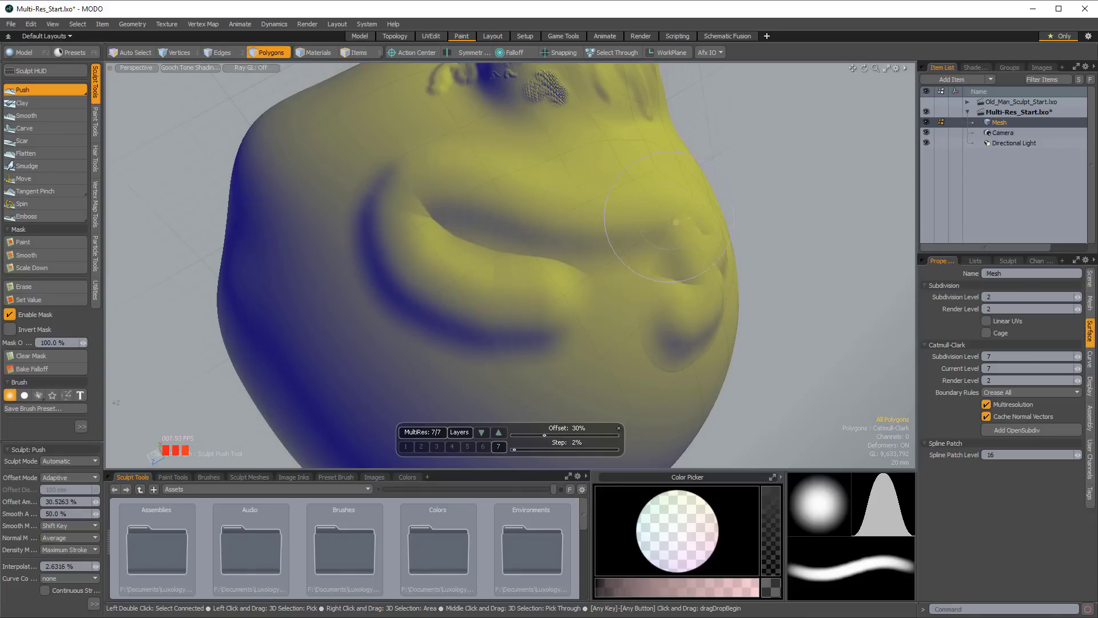
{"action": "mouse_move", "coordinate": [456, 188]}
{"action": "left_mouse_down"}
{"action": "mouse_move", "coordinate": [392, 191]}
{"action": "mouse_move", "coordinate": [387, 215]}
{"action": "left_mouse_up"}
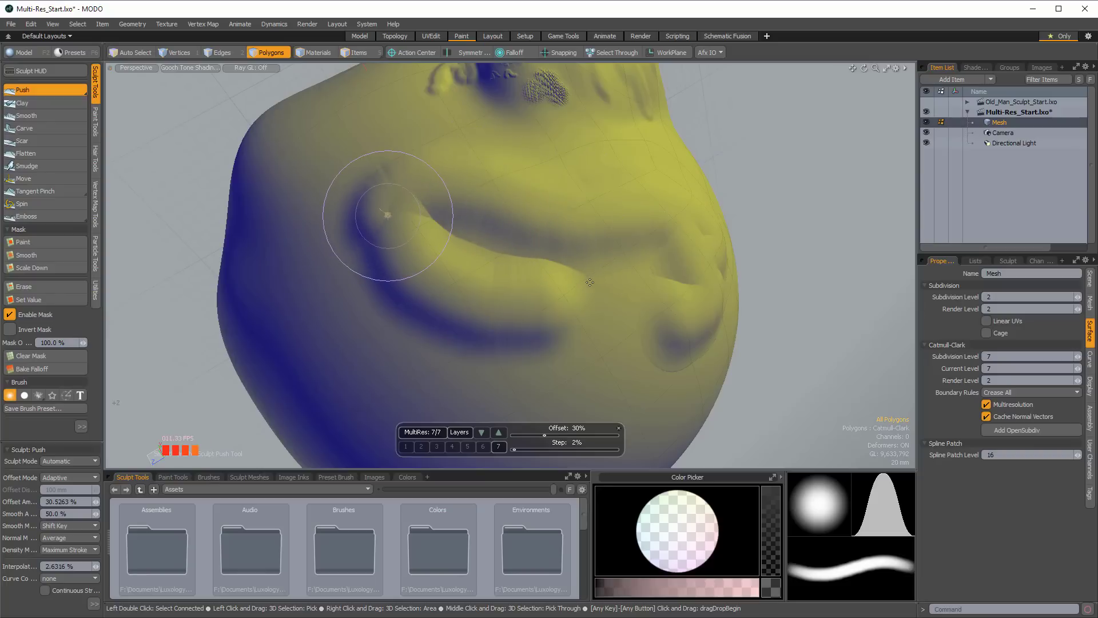
Step: Switch to multiresolution level 3 and push out broad forms on the undetailed side of the mesh with a large brush
{"action": "mouse_move", "coordinate": [514, 267]}
{"action": "left_mouse_down", "text": "alt"}
{"action": "mouse_move", "coordinate": [670, 268]}
{"action": "mouse_move", "coordinate": [566, 278]}
{"action": "left_mouse_up", "text": "alt"}
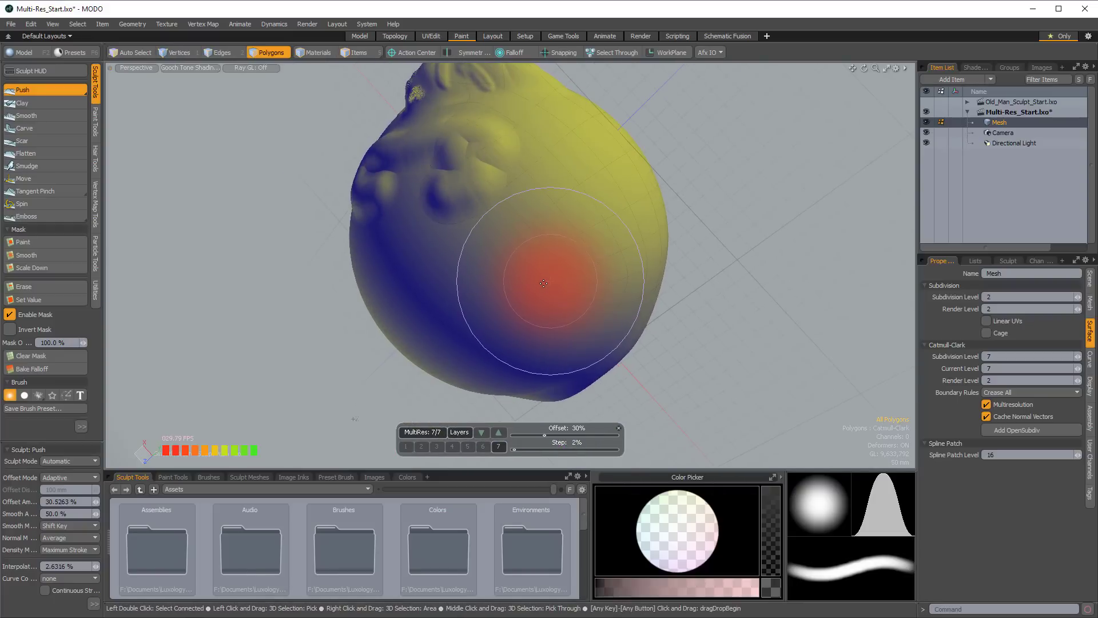
{"action": "mouse_move", "coordinate": [543, 283]}
{"action": "left_mouse_down", "text": "alt"}
{"action": "mouse_move", "coordinate": [476, 312]}
{"action": "mouse_move", "coordinate": [521, 282]}
{"action": "mouse_move", "coordinate": [469, 285]}
{"action": "mouse_move", "coordinate": [546, 238]}
{"action": "mouse_move", "coordinate": [506, 223]}
{"action": "left_mouse_up", "text": "alt"}
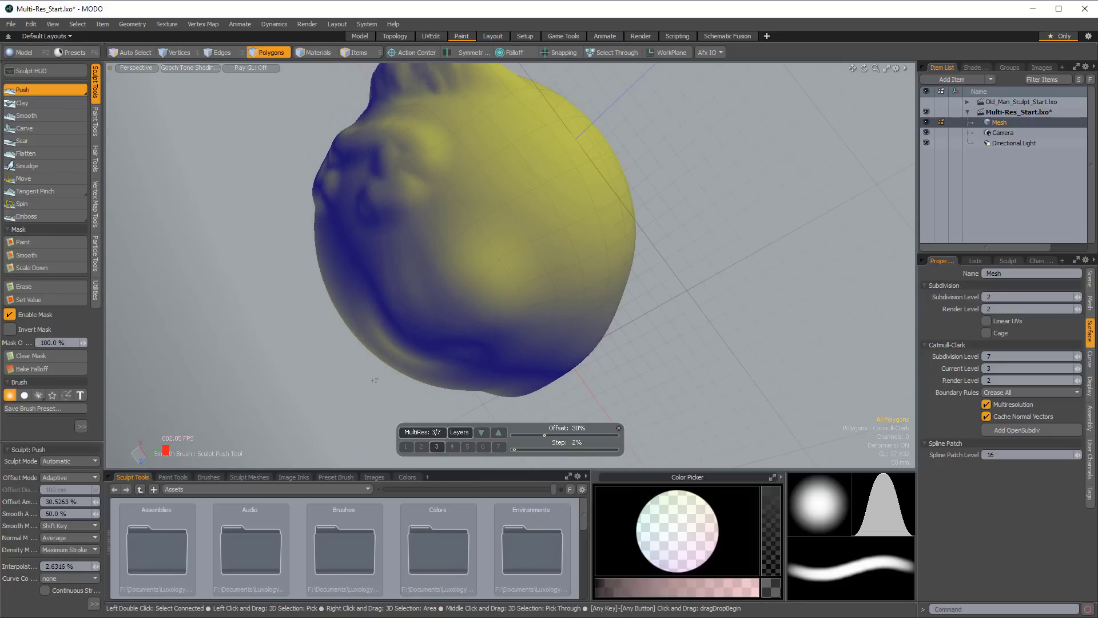
{"action": "mouse_move", "coordinate": [492, 172]}
{"action": "left_mouse_down"}
{"action": "mouse_move", "coordinate": [503, 200]}
{"action": "mouse_move", "coordinate": [552, 186]}
{"action": "mouse_move", "coordinate": [577, 237]}
{"action": "mouse_move", "coordinate": [532, 238]}
{"action": "mouse_move", "coordinate": [520, 252]}
{"action": "mouse_move", "coordinate": [520, 201]}
{"action": "mouse_move", "coordinate": [560, 208]}
{"action": "mouse_move", "coordinate": [519, 200]}
{"action": "mouse_move", "coordinate": [503, 270]}
{"action": "mouse_move", "coordinate": [576, 294]}
{"action": "mouse_move", "coordinate": [566, 267]}
{"action": "left_mouse_up"}
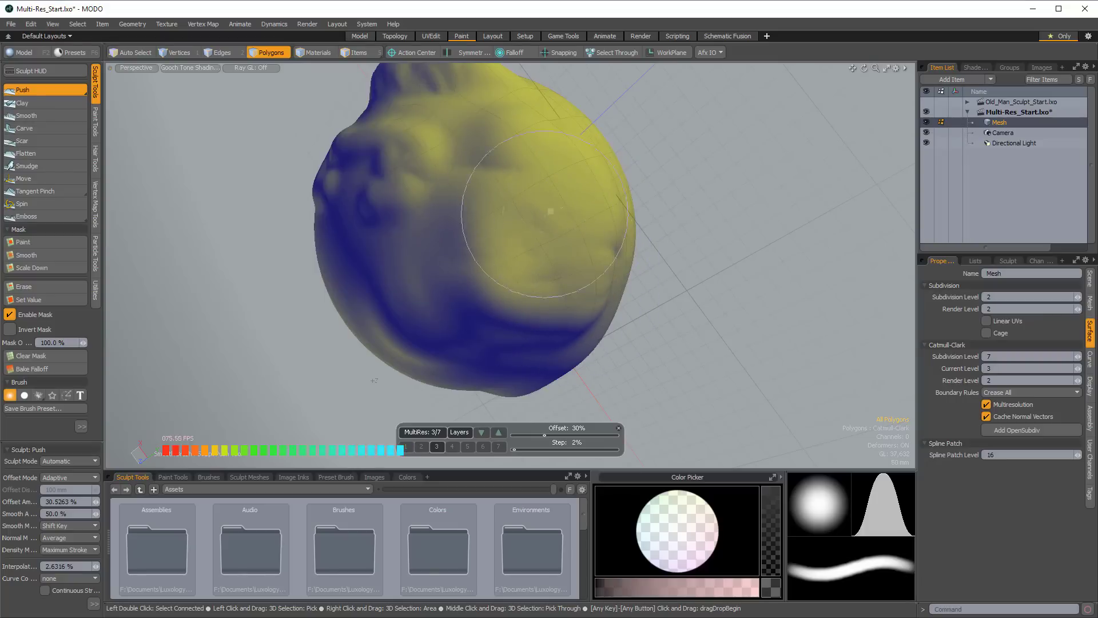
{"action": "mouse_move", "coordinate": [528, 220]}
{"action": "left_mouse_down"}
{"action": "mouse_move", "coordinate": [465, 257]}
{"action": "mouse_move", "coordinate": [478, 274]}
{"action": "mouse_move", "coordinate": [554, 205]}
{"action": "mouse_move", "coordinate": [563, 224]}
{"action": "left_mouse_up"}
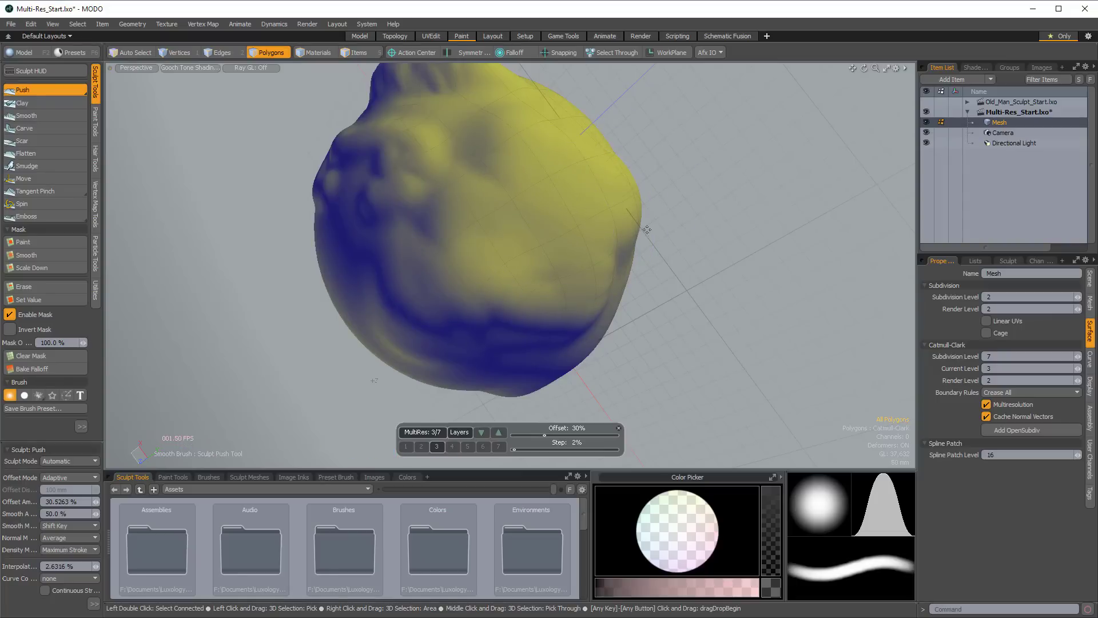
{"action": "mouse_move", "coordinate": [505, 222]}
{"action": "left_mouse_down", "text": "alt"}
{"action": "mouse_move", "coordinate": [479, 249]}
{"action": "mouse_move", "coordinate": [628, 301]}
{"action": "left_mouse_up", "text": "alt"}
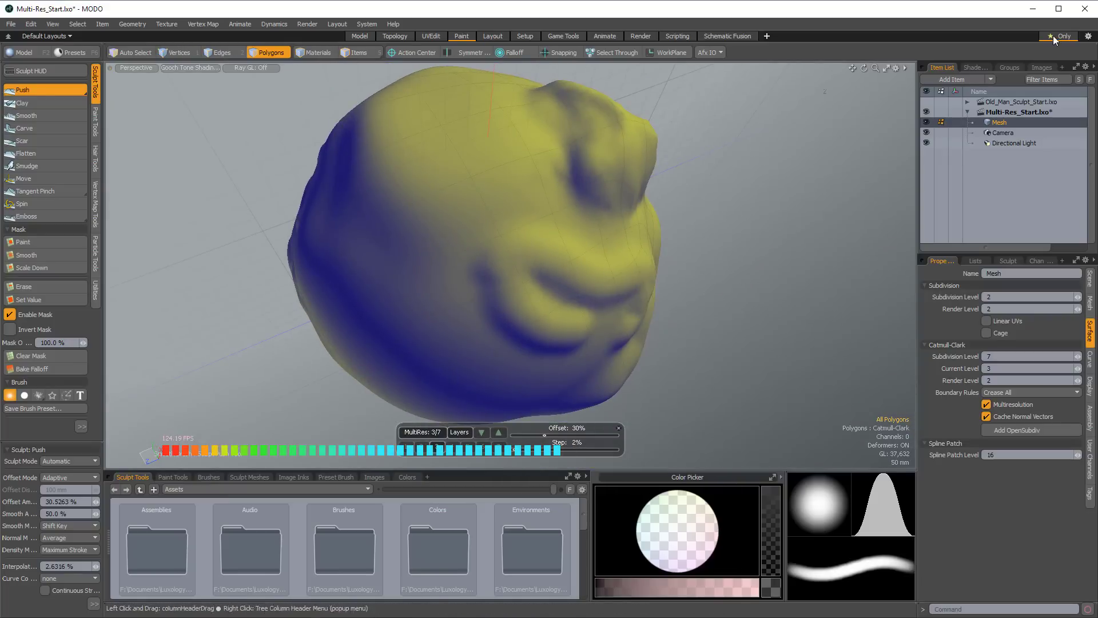
Step: Switch to the Old_Man_Sculpt_Start.lxo scene and frame the old man's head in a close view
{"action": "left_click", "coordinate": [1038, 101]}
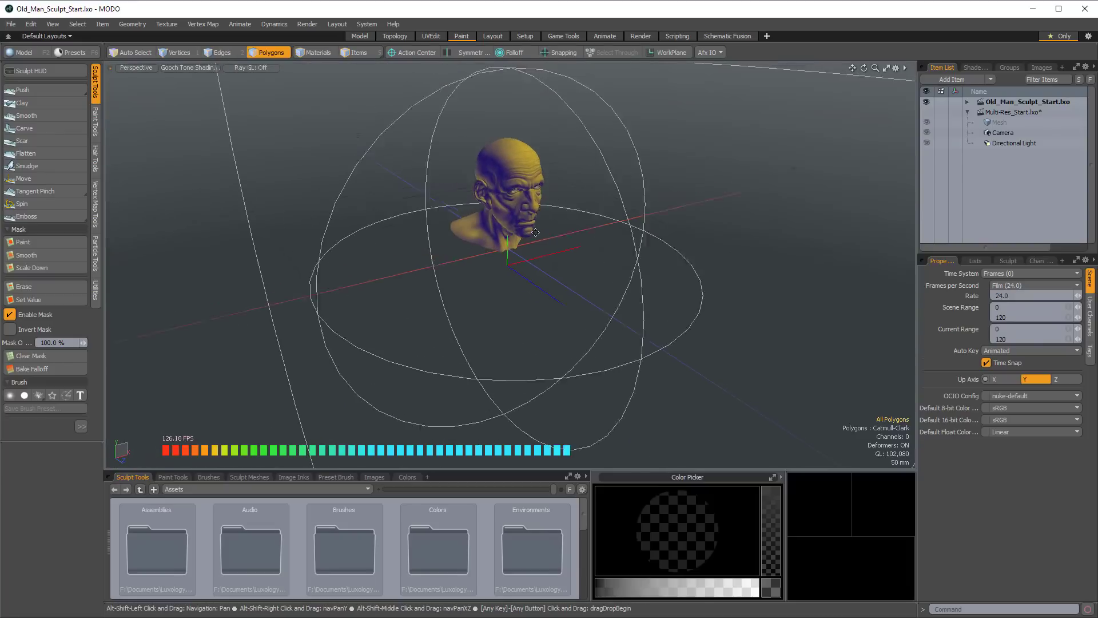
{"action": "left_click_drag", "start_coordinate": [535, 232], "coordinate": [564, 251], "text": "alt+shift"}
{"action": "left_click_drag", "start_coordinate": [564, 250], "coordinate": [544, 201], "text": "alt"}
{"action": "left_click_drag", "start_coordinate": [544, 201], "coordinate": [589, 201], "text": "ctrl+alt"}
{"action": "left_click_drag", "start_coordinate": [515, 289], "coordinate": [552, 269], "text": "alt"}
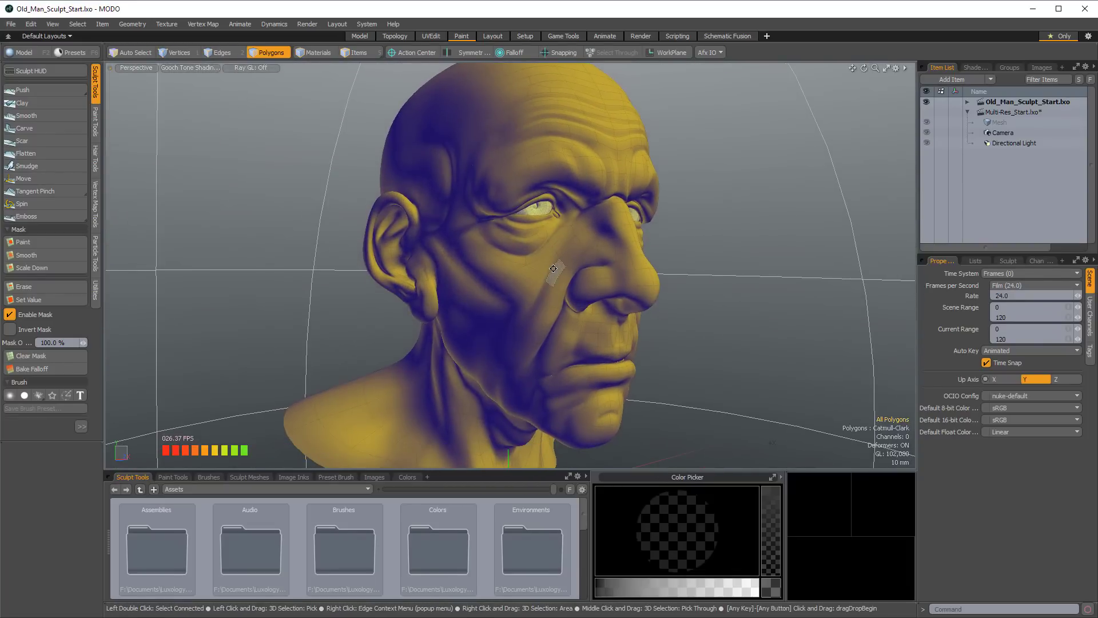
Step: Examine the old man's head from several angles, including the eye area, the nose and the side of the skull
{"action": "left_click_drag", "start_coordinate": [553, 268], "coordinate": [524, 325], "text": "alt"}
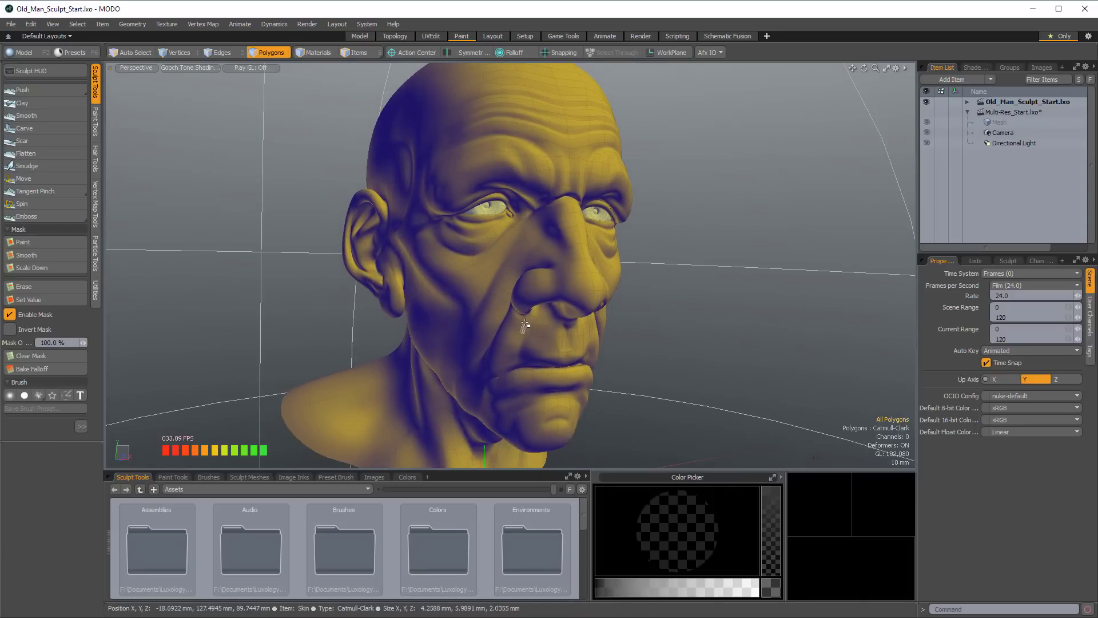
{"action": "left_click_drag", "start_coordinate": [417, 304], "coordinate": [432, 320], "text": "alt"}
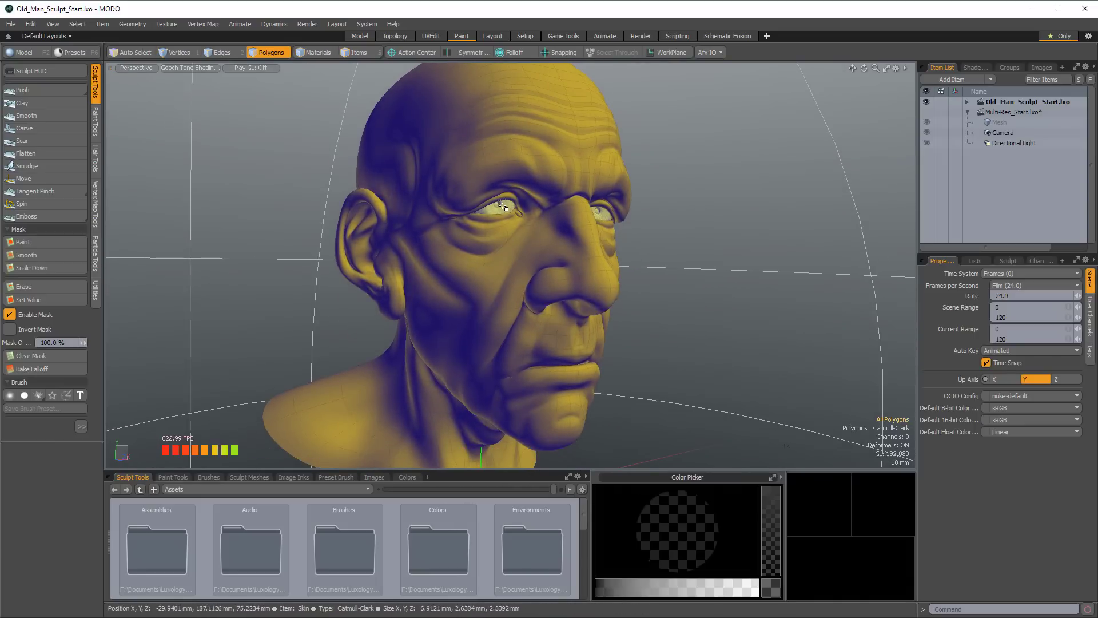
{"action": "scroll", "coordinate": [504, 201], "scroll_direction": "up", "scroll_amount": 3}
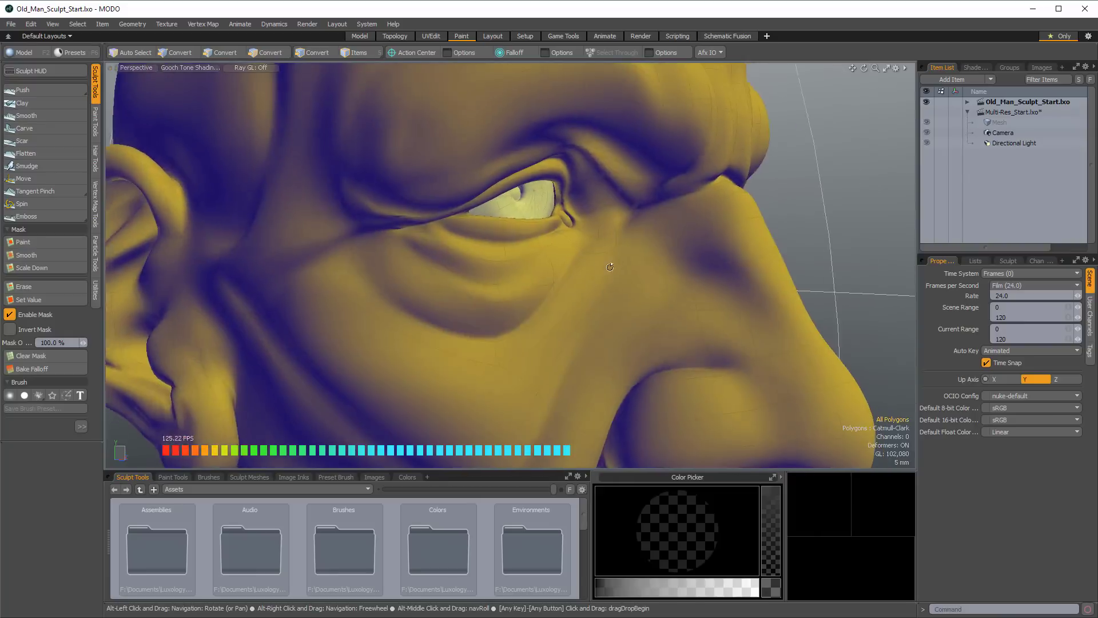
{"action": "left_click_drag", "start_coordinate": [609, 268], "coordinate": [672, 241], "text": "alt"}
{"action": "scroll", "coordinate": [503, 282], "scroll_direction": "down", "scroll_amount": 3}
{"action": "scroll", "coordinate": [629, 303], "scroll_direction": "down", "scroll_amount": 1}
{"action": "mouse_move", "coordinate": [632, 297]}
{"action": "left_mouse_down", "text": "alt+shift"}
{"action": "mouse_move", "coordinate": [648, 301]}
{"action": "mouse_move", "coordinate": [636, 279]}
{"action": "left_mouse_up", "text": "alt+shift"}
{"action": "scroll", "coordinate": [648, 301], "scroll_direction": "down", "scroll_amount": 2}
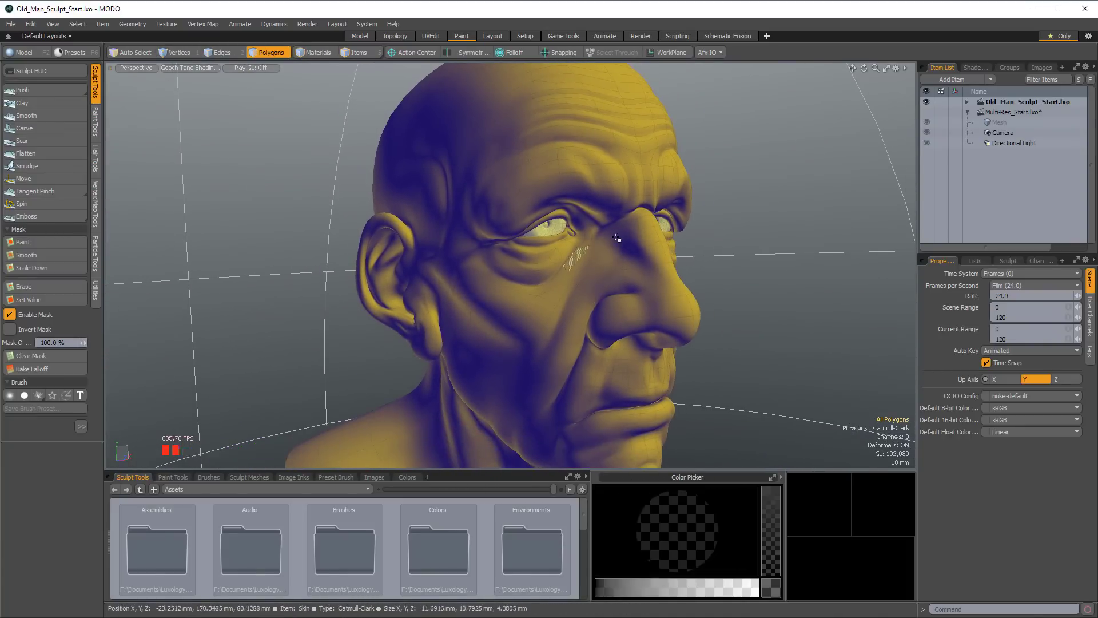
{"action": "left_click_drag", "start_coordinate": [607, 239], "coordinate": [540, 321], "text": "alt"}
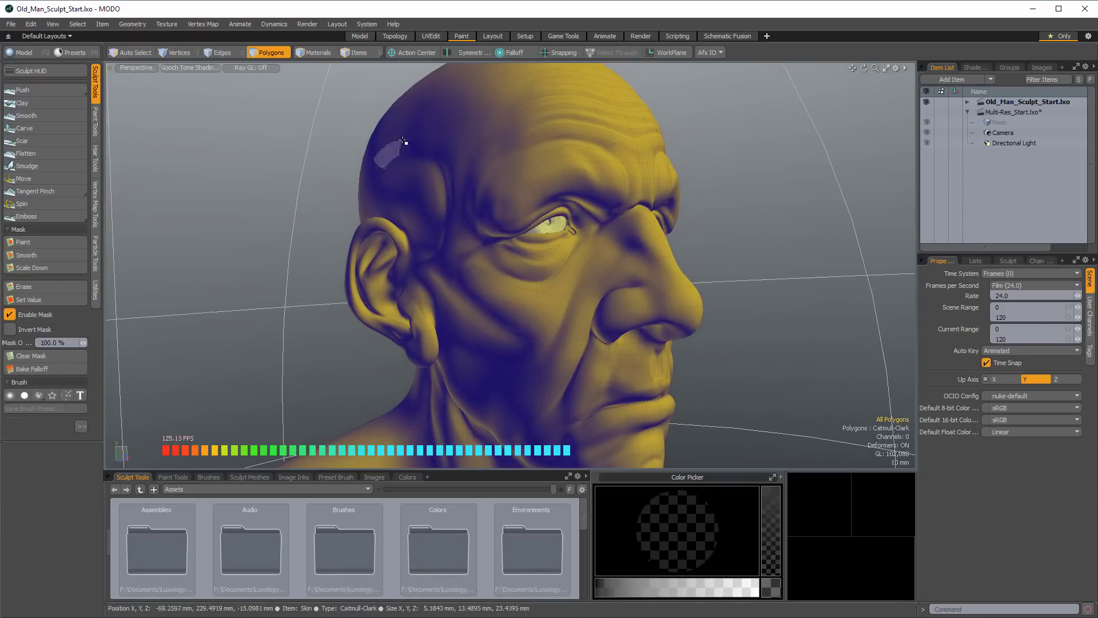
{"action": "left_click_drag", "start_coordinate": [537, 180], "coordinate": [598, 273], "text": "alt"}
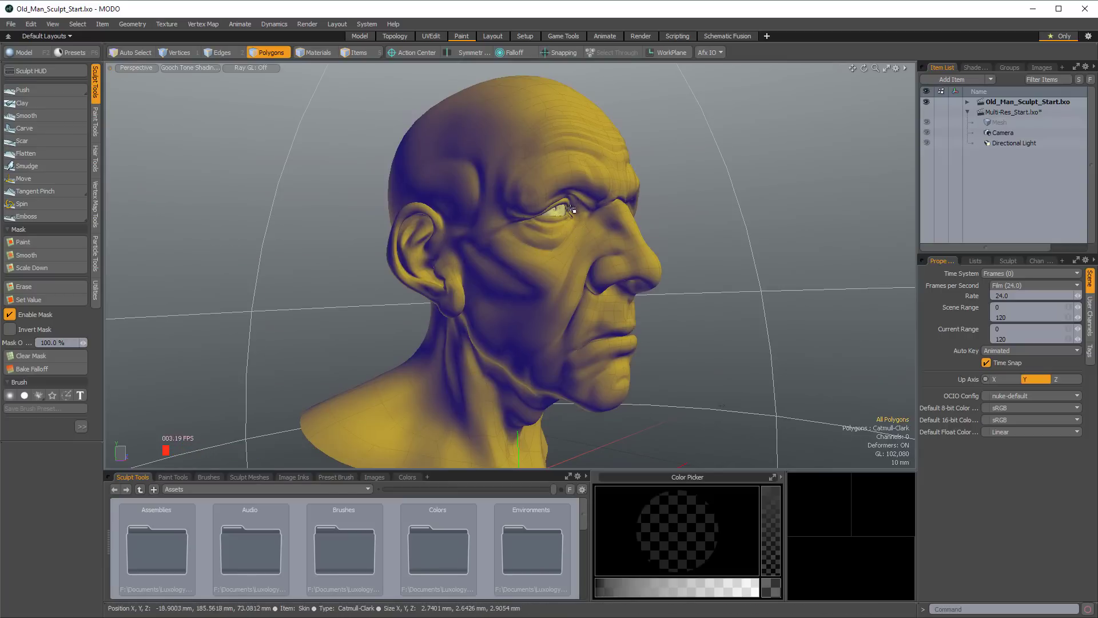
Step: Expand the Old_Man_Sculpt_Start.lxo scene, select the Eyes mesh and inspect it alone by temporarily hiding the Skin mesh
{"action": "left_click", "coordinate": [966, 101]}
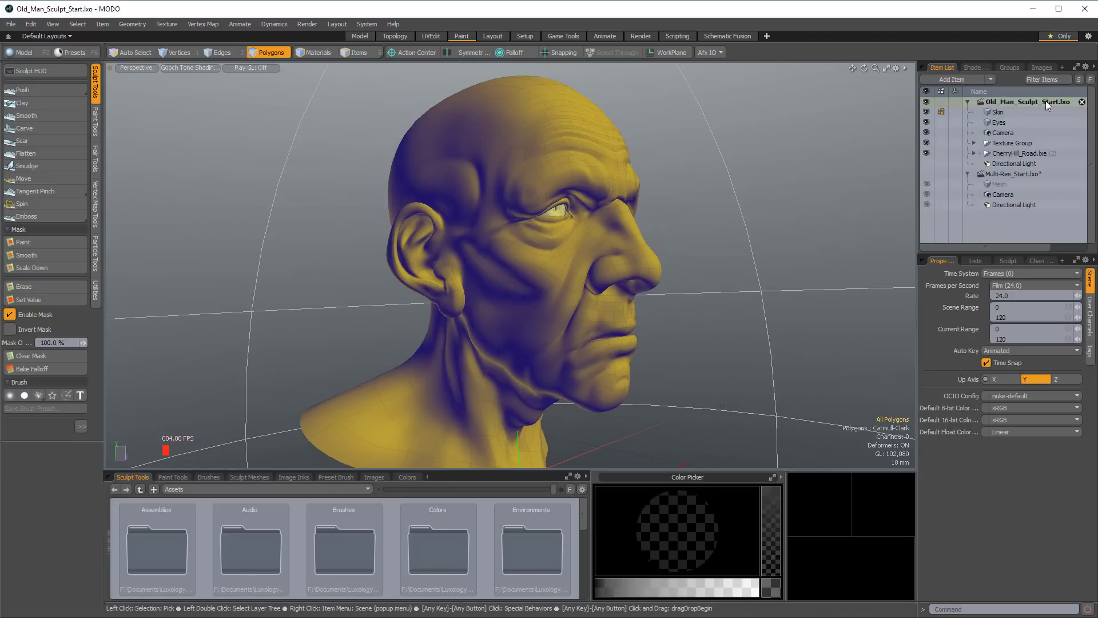
{"action": "left_click", "coordinate": [997, 113]}
{"action": "left_click", "coordinate": [998, 122]}
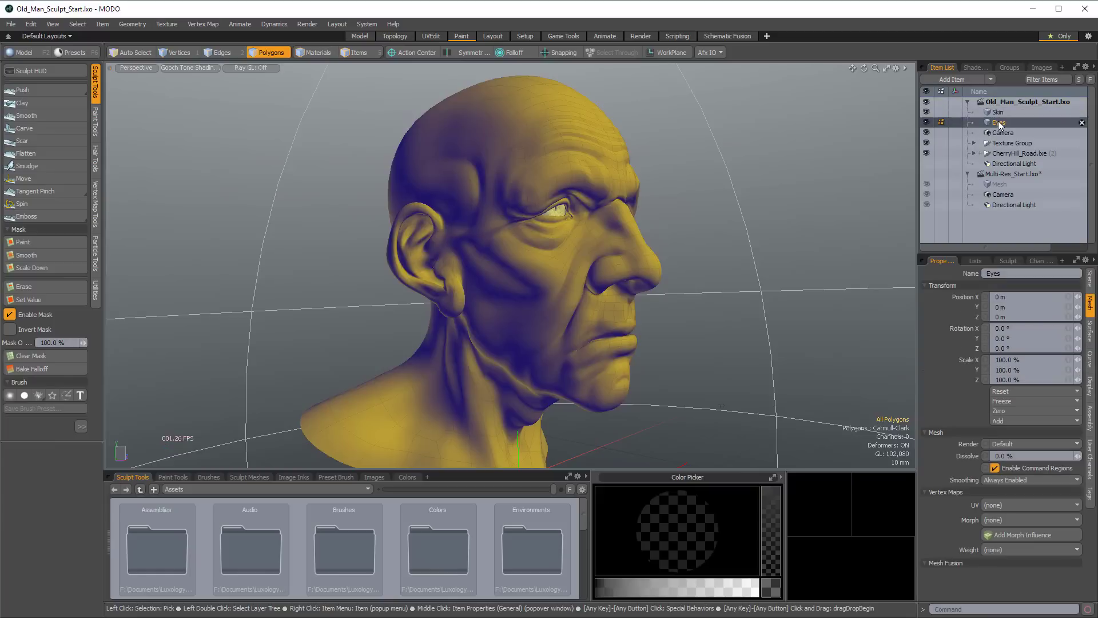
{"action": "left_click", "coordinate": [927, 112]}
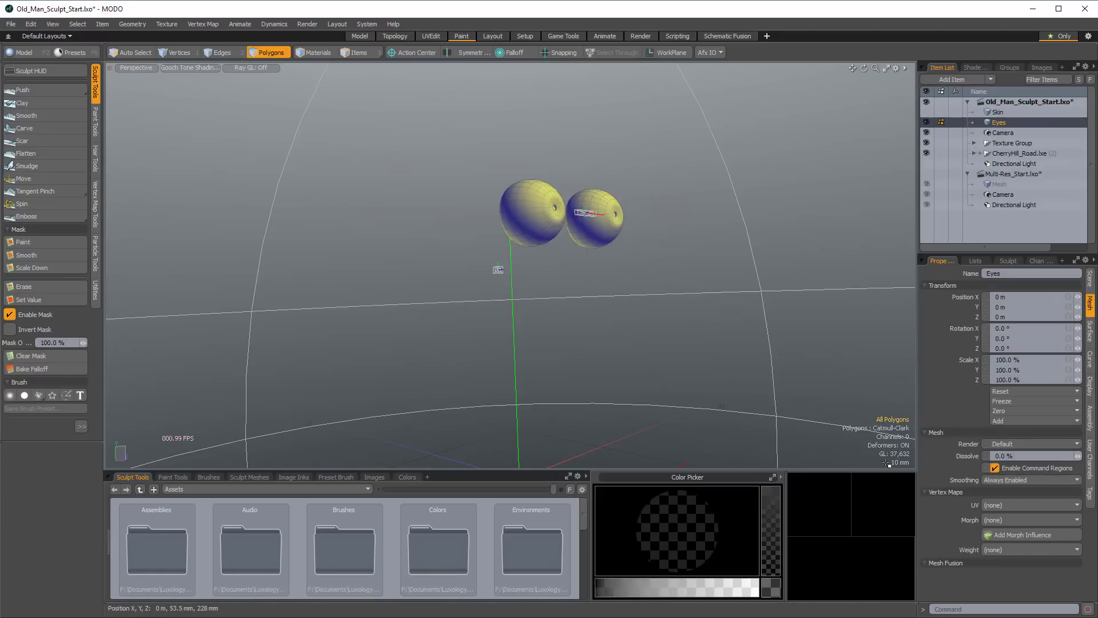
{"action": "left_click", "coordinate": [927, 113]}
Step: Turn off the visibility of the Eyes mesh and look over the face from the side and front
{"action": "left_click", "coordinate": [926, 123]}
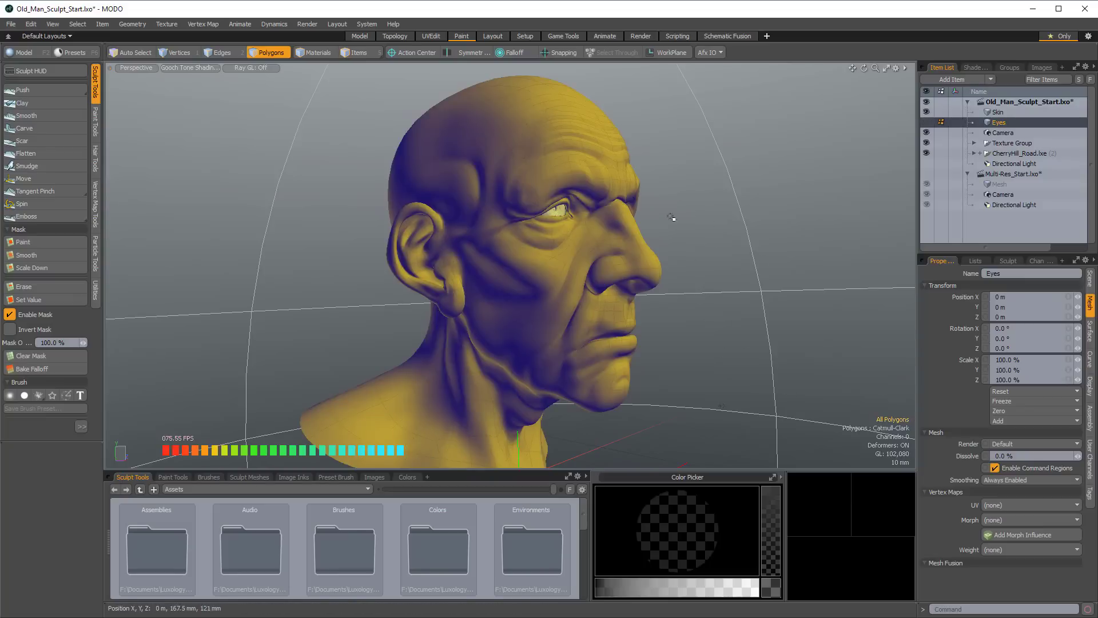
{"action": "left_click_drag", "start_coordinate": [705, 245], "coordinate": [555, 221], "text": "alt"}
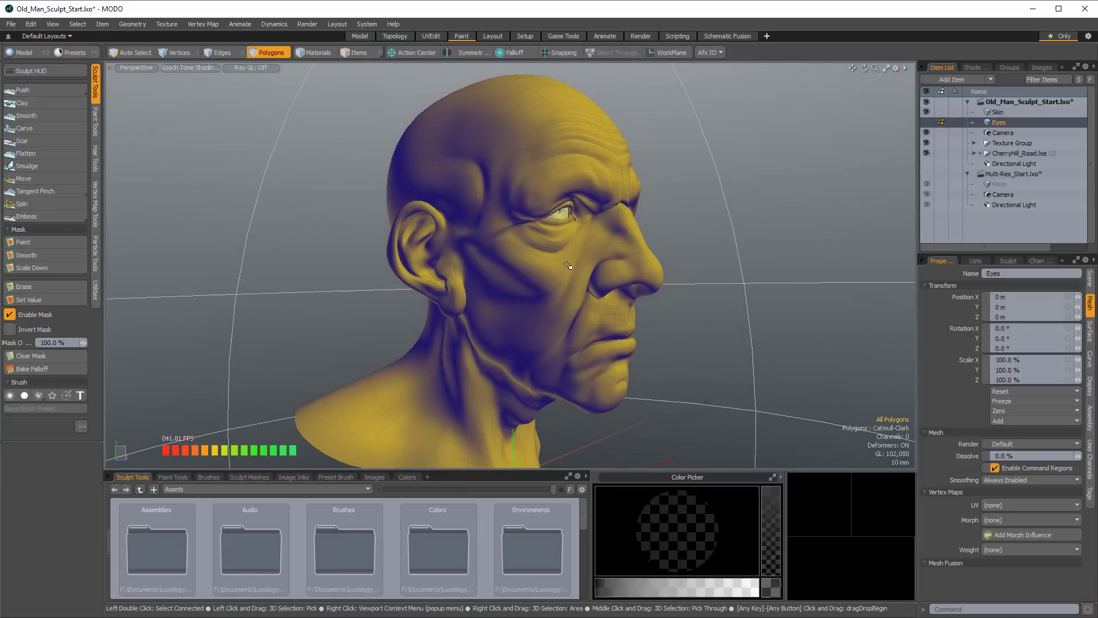
{"action": "left_click_drag", "start_coordinate": [568, 265], "coordinate": [544, 230], "text": "alt"}
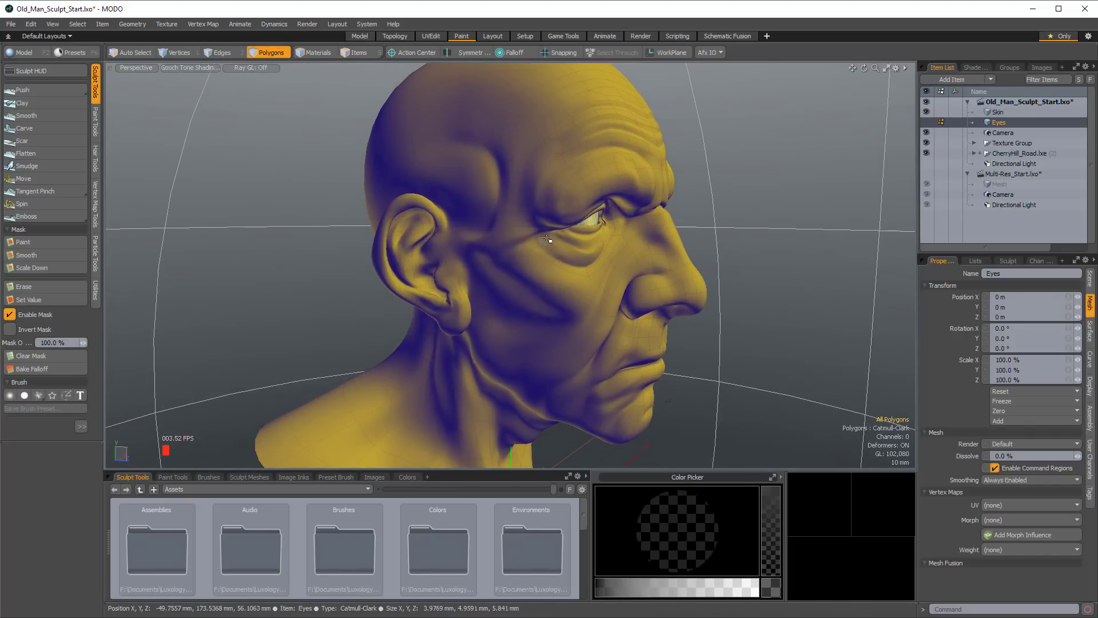
{"action": "left_click_drag", "start_coordinate": [560, 257], "coordinate": [512, 247], "text": "alt"}
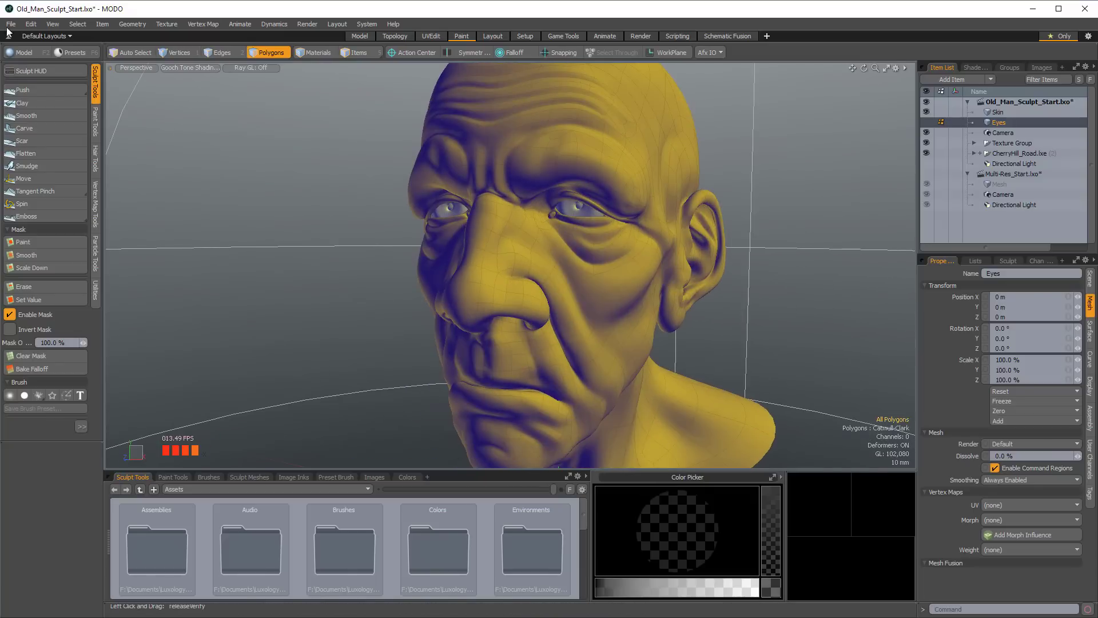
Step: Activate the Move sculpting brush and turn on multiresolution for it
{"action": "left_click", "coordinate": [33, 179]}
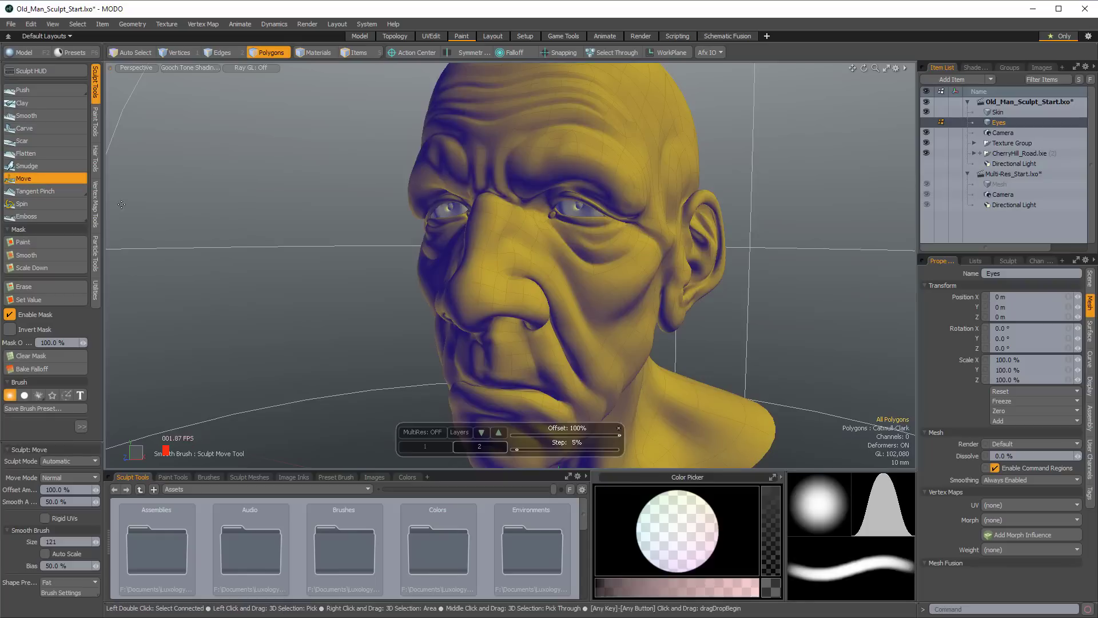
{"action": "left_click", "coordinate": [427, 433]}
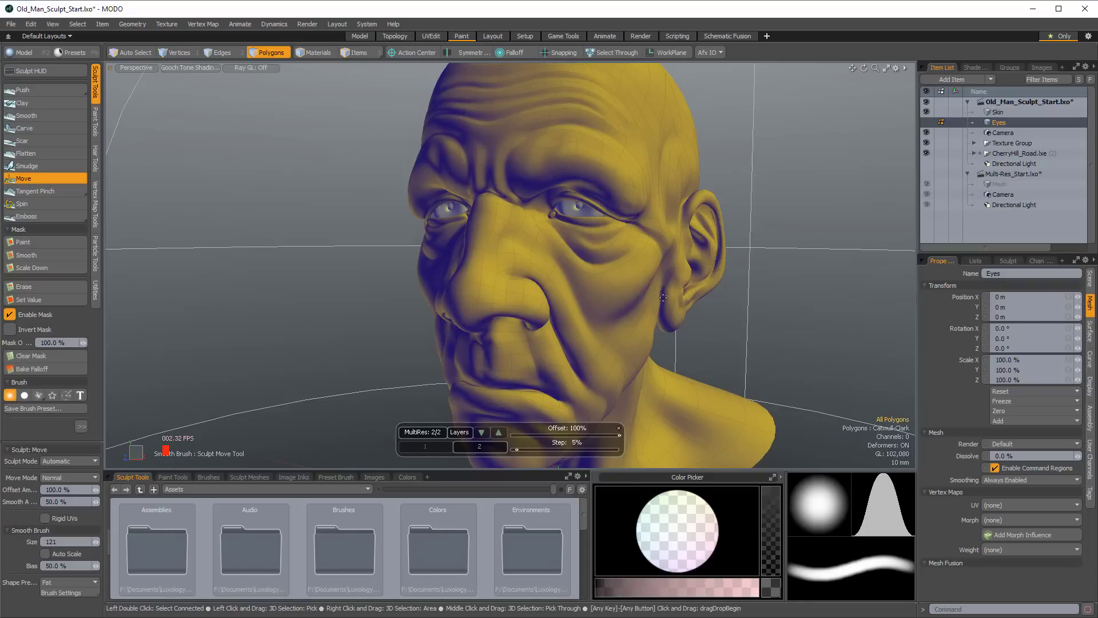
{"action": "left_click_drag", "start_coordinate": [574, 178], "coordinate": [647, 230], "text": "alt"}
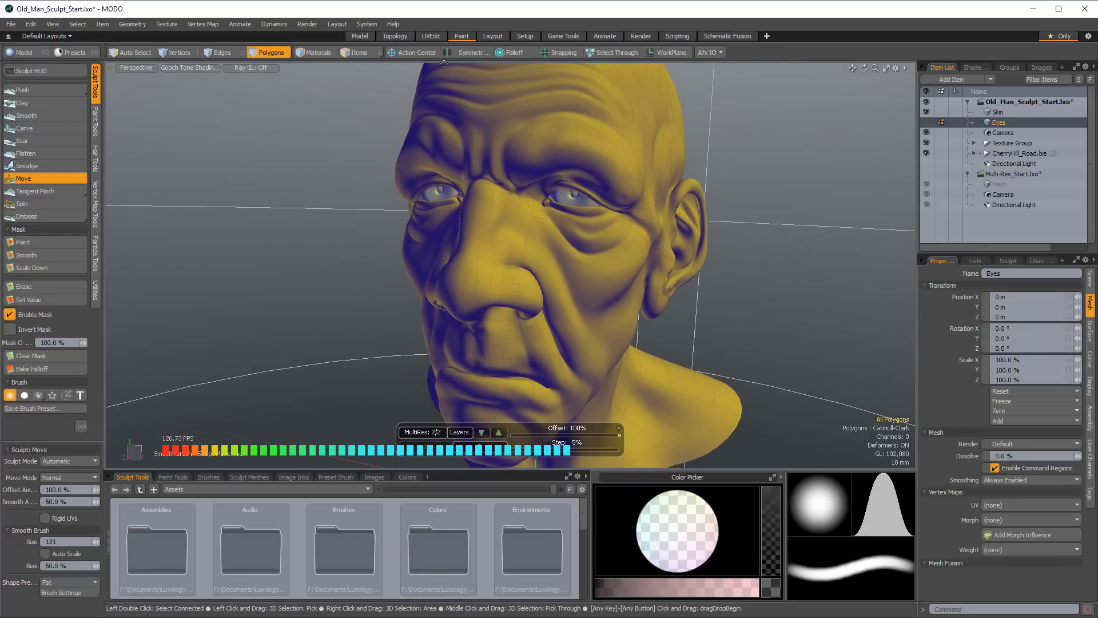
Step: Enable symmetry across the X axis and get a close view of the ear
{"action": "left_click", "coordinate": [467, 56]}
{"action": "scroll", "coordinate": [727, 203], "scroll_direction": "up", "scroll_amount": 3}
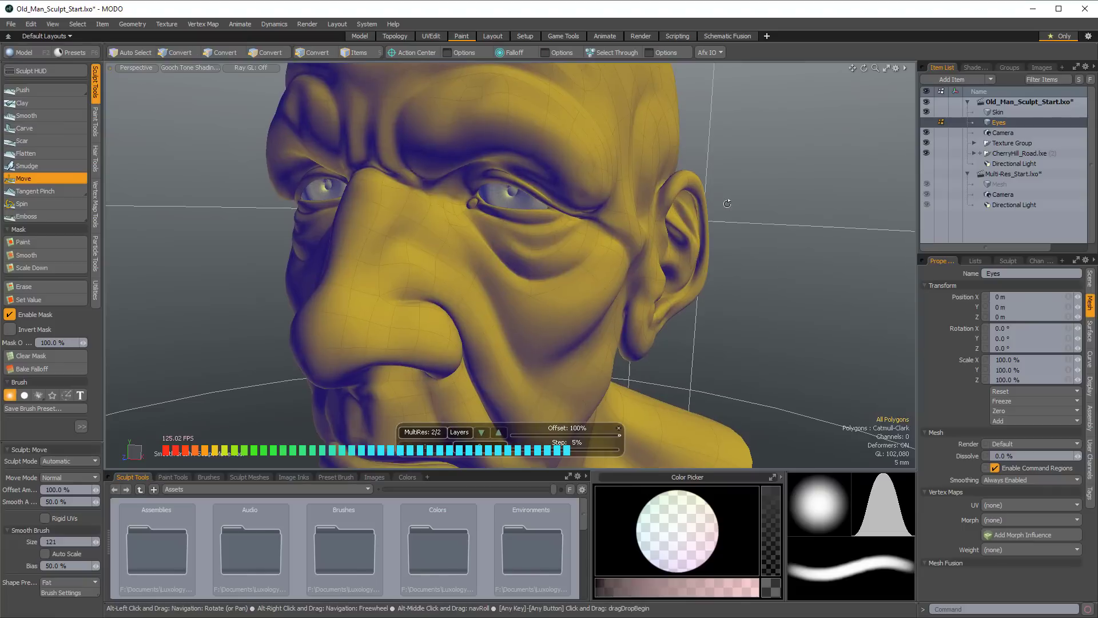
{"action": "scroll", "coordinate": [695, 192], "scroll_direction": "up", "scroll_amount": 5}
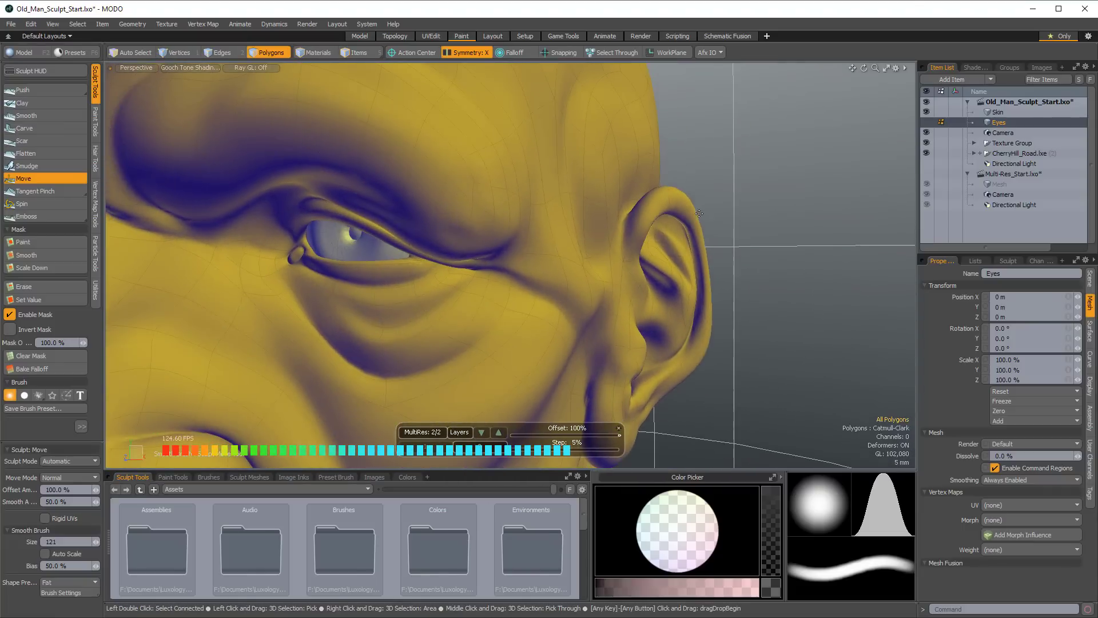
{"action": "left_click_drag", "start_coordinate": [699, 211], "coordinate": [701, 214], "text": "alt"}
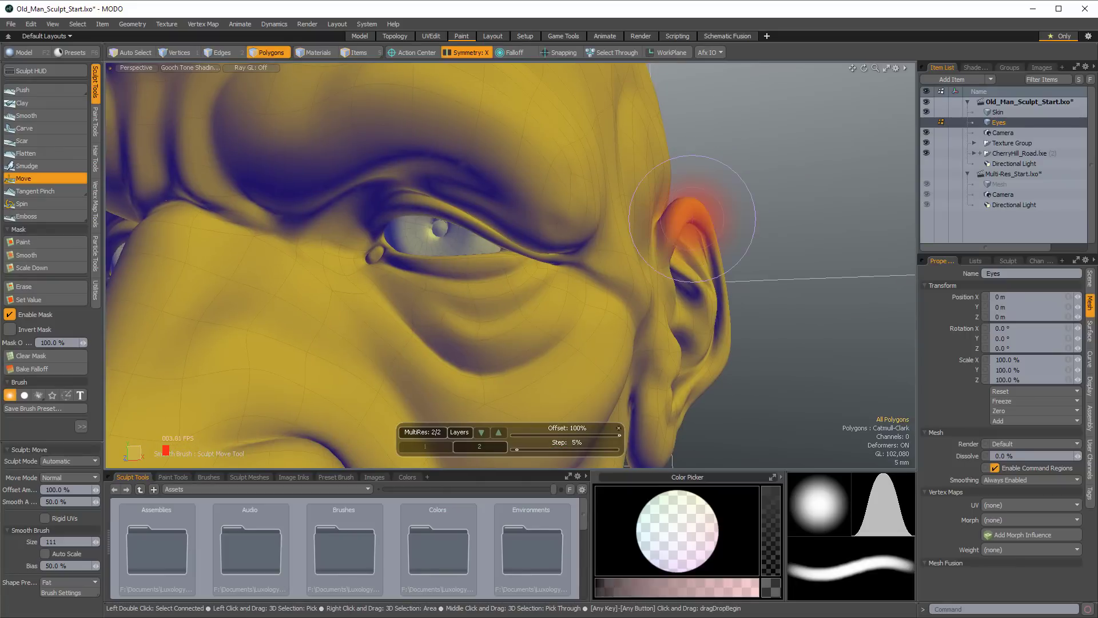
Step: Select the Skin mesh and pull the upper part of the ears upward into long points with the Move brush
{"action": "left_click", "coordinate": [996, 113]}
{"action": "right_click_drag", "start_coordinate": [715, 219], "coordinate": [713, 219]}
{"action": "left_click_drag", "start_coordinate": [704, 216], "coordinate": [723, 177]}
{"action": "left_click_drag", "start_coordinate": [805, 215], "coordinate": [783, 213], "text": "alt"}
{"action": "mouse_move", "coordinate": [719, 177]}
{"action": "left_mouse_down"}
{"action": "mouse_move", "coordinate": [720, 168]}
{"action": "mouse_move", "coordinate": [701, 166]}
{"action": "mouse_move", "coordinate": [735, 147]}
{"action": "left_mouse_up"}
{"action": "left_click_drag", "start_coordinate": [748, 270], "coordinate": [722, 315], "text": "alt"}
{"action": "right_click_drag", "start_coordinate": [725, 350], "coordinate": [749, 337]}
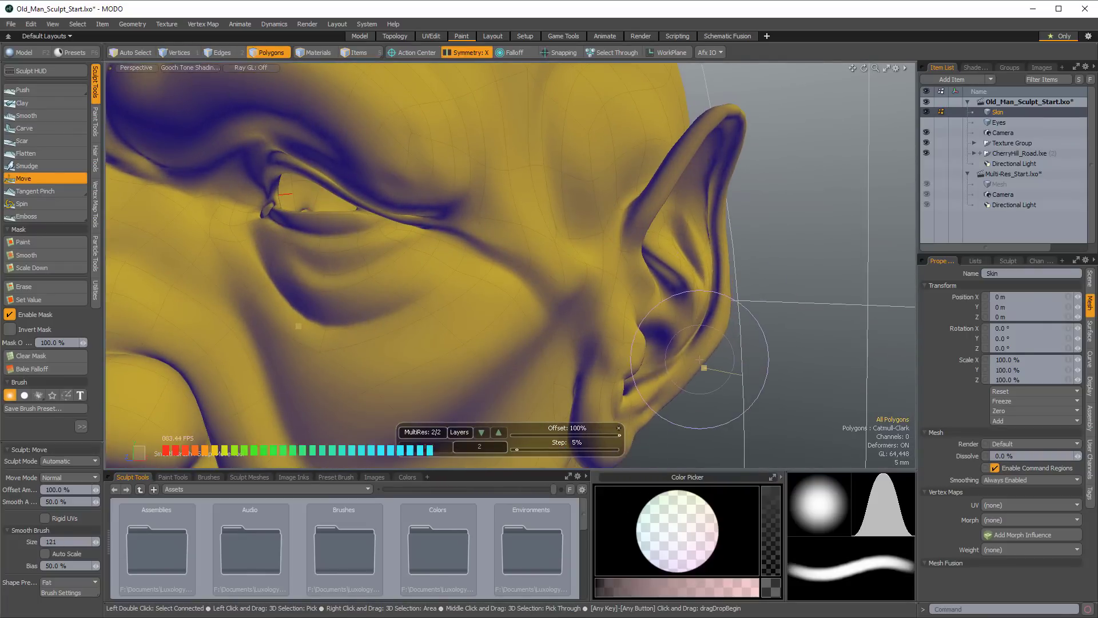
{"action": "mouse_move", "coordinate": [664, 351]}
{"action": "left_mouse_down", "text": "alt"}
{"action": "mouse_move", "coordinate": [653, 341]}
{"action": "mouse_move", "coordinate": [684, 159]}
{"action": "mouse_move", "coordinate": [668, 197]}
{"action": "mouse_move", "coordinate": [679, 214]}
{"action": "mouse_move", "coordinate": [693, 186]}
{"action": "mouse_move", "coordinate": [696, 196]}
{"action": "mouse_move", "coordinate": [667, 225]}
{"action": "mouse_move", "coordinate": [660, 194]}
{"action": "mouse_move", "coordinate": [662, 170]}
{"action": "mouse_move", "coordinate": [717, 301]}
{"action": "mouse_move", "coordinate": [714, 291]}
{"action": "left_mouse_up", "text": "alt"}
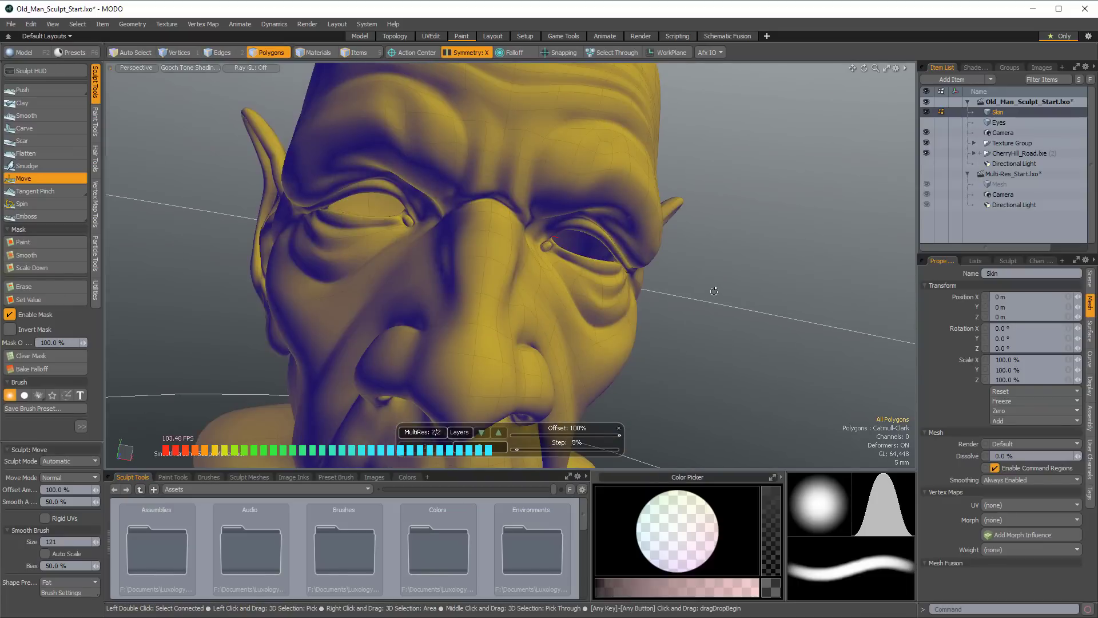
Step: Open the viewport's display options for inactive meshes and make the Eyes mesh visible again
{"action": "left_click_drag", "start_coordinate": [474, 280], "coordinate": [670, 329], "text": "alt"}
{"action": "left_click_drag", "start_coordinate": [343, 199], "coordinate": [560, 253], "text": "alt"}
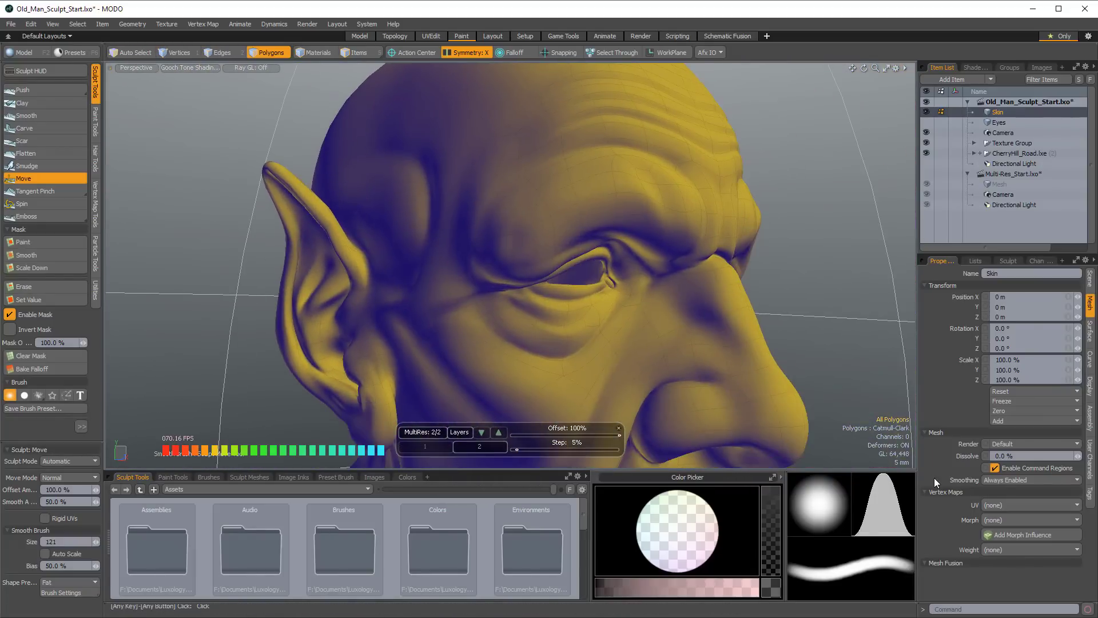
{"action": "scroll", "coordinate": [657, 307], "scroll_direction": "down", "scroll_amount": 3}
{"action": "left_click_drag", "start_coordinate": [657, 303], "coordinate": [561, 249], "text": "alt"}
{"action": "scroll", "coordinate": [558, 253], "scroll_direction": "up", "scroll_amount": 6}
{"action": "scroll", "coordinate": [558, 253], "scroll_direction": "up", "scroll_amount": 2}
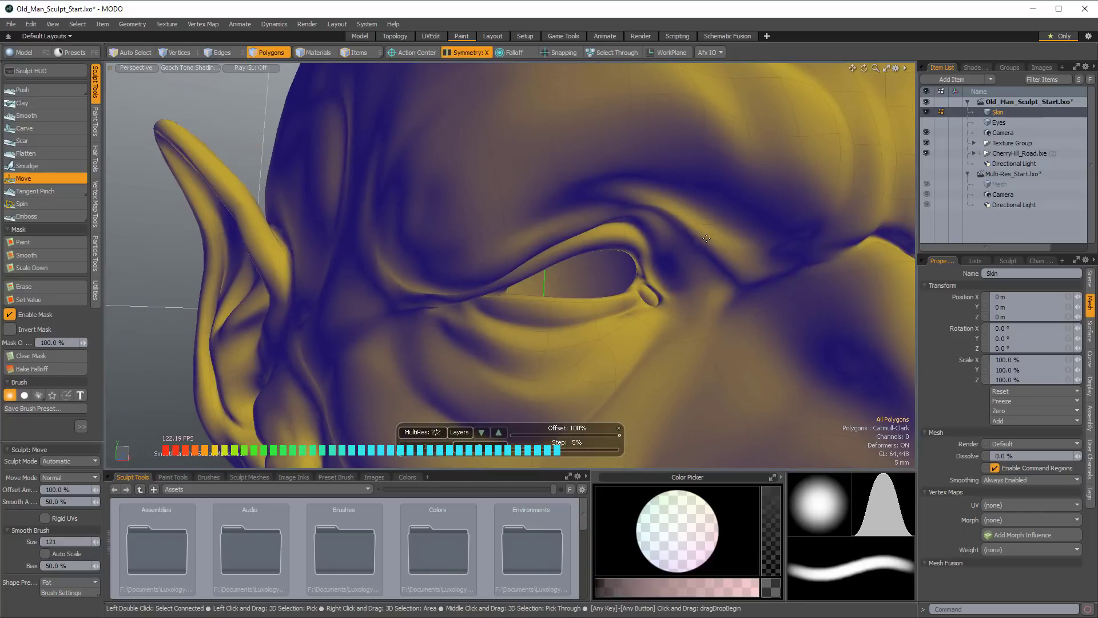
{"action": "key", "text": "o"}
{"action": "left_click", "coordinate": [809, 336]}
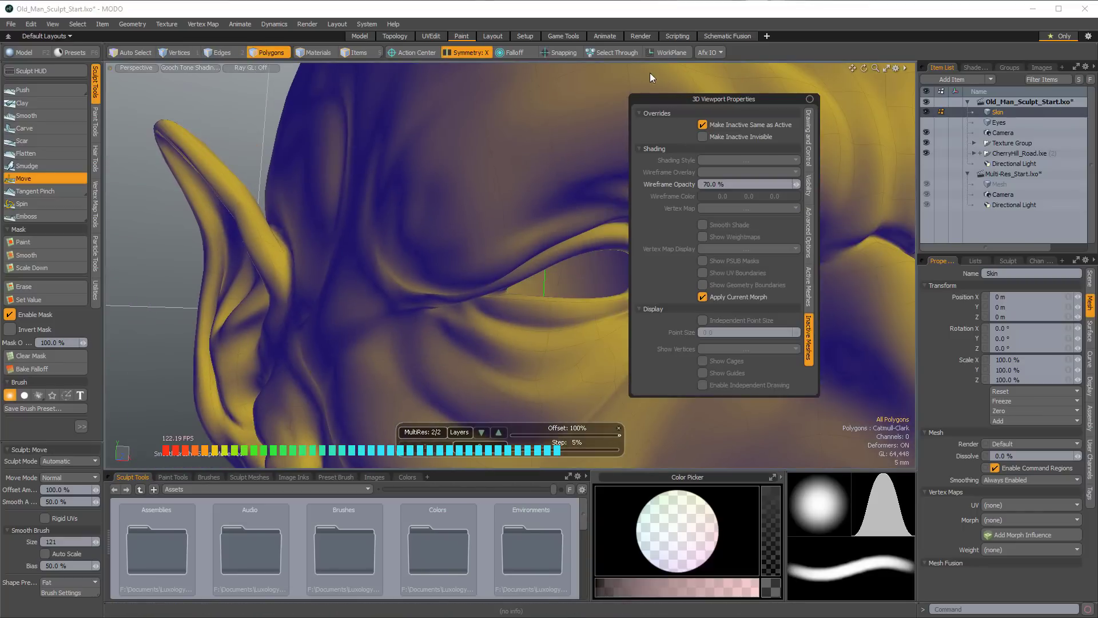
{"action": "left_click", "coordinate": [926, 123]}
Step: Fit the eyelids and the inner corner of the eye around the eyeball with the symmetrical Move brush
{"action": "mouse_move", "coordinate": [615, 220]}
{"action": "left_mouse_down", "text": "alt"}
{"action": "mouse_move", "coordinate": [699, 207]}
{"action": "mouse_move", "coordinate": [668, 185]}
{"action": "left_mouse_up", "text": "alt"}
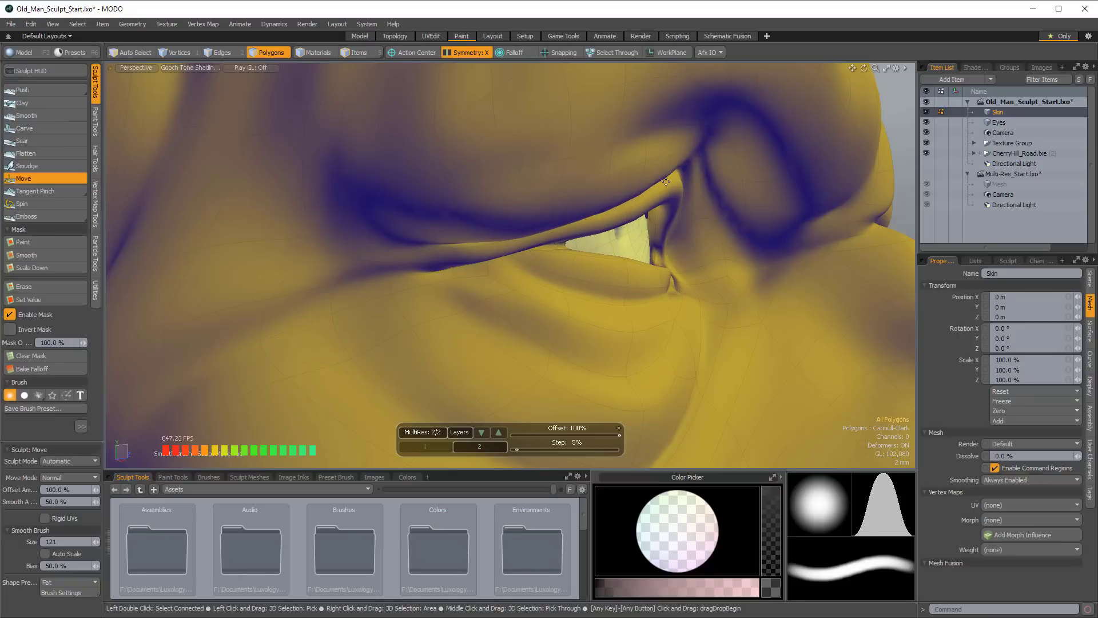
{"action": "key", "text": "alt"}
{"action": "left_click_drag", "start_coordinate": [614, 192], "coordinate": [606, 205], "text": "alt"}
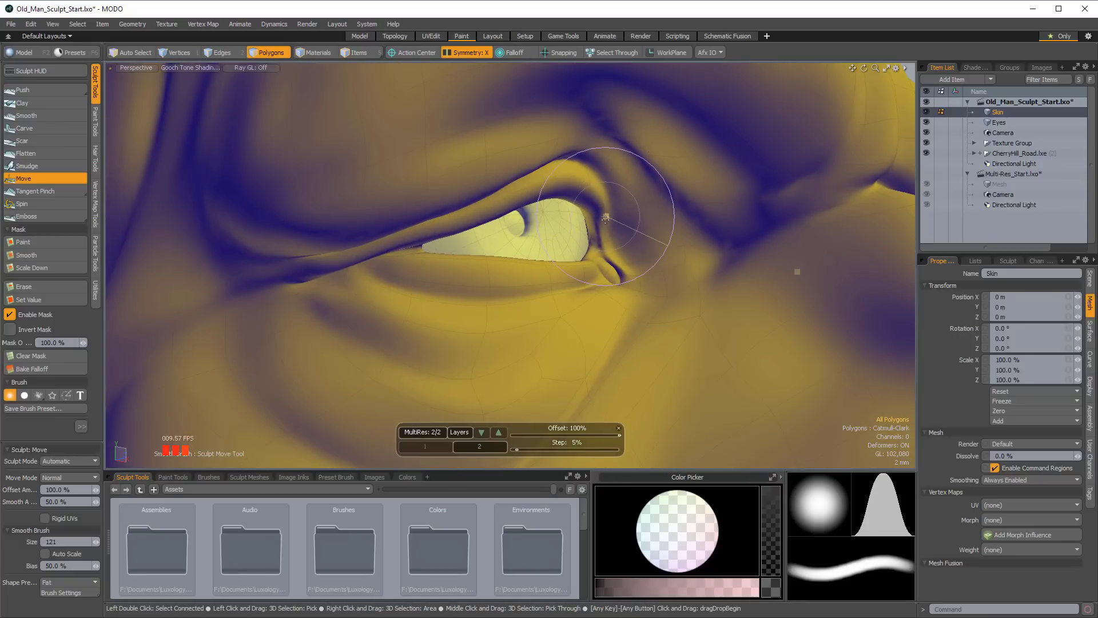
{"action": "left_click_drag", "start_coordinate": [605, 217], "coordinate": [605, 227]}
{"action": "left_click_drag", "start_coordinate": [536, 273], "coordinate": [573, 262]}
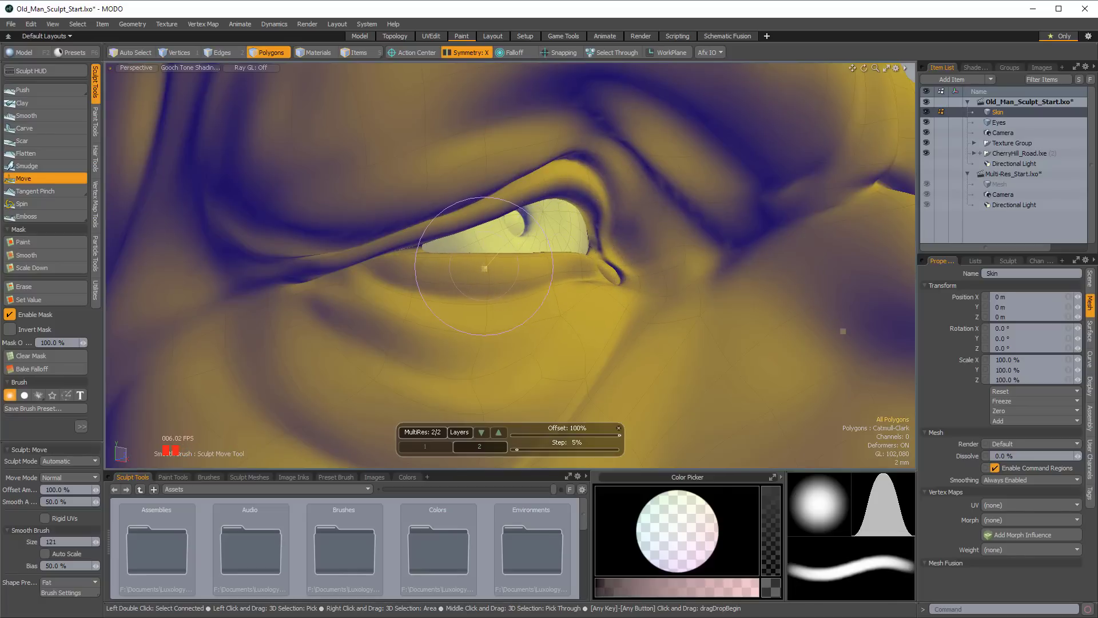
{"action": "left_click_drag", "start_coordinate": [484, 264], "coordinate": [630, 267], "text": "alt"}
{"action": "scroll", "coordinate": [578, 262], "scroll_direction": "up", "scroll_amount": 3}
{"action": "scroll", "coordinate": [630, 267], "scroll_direction": "up", "scroll_amount": 2}
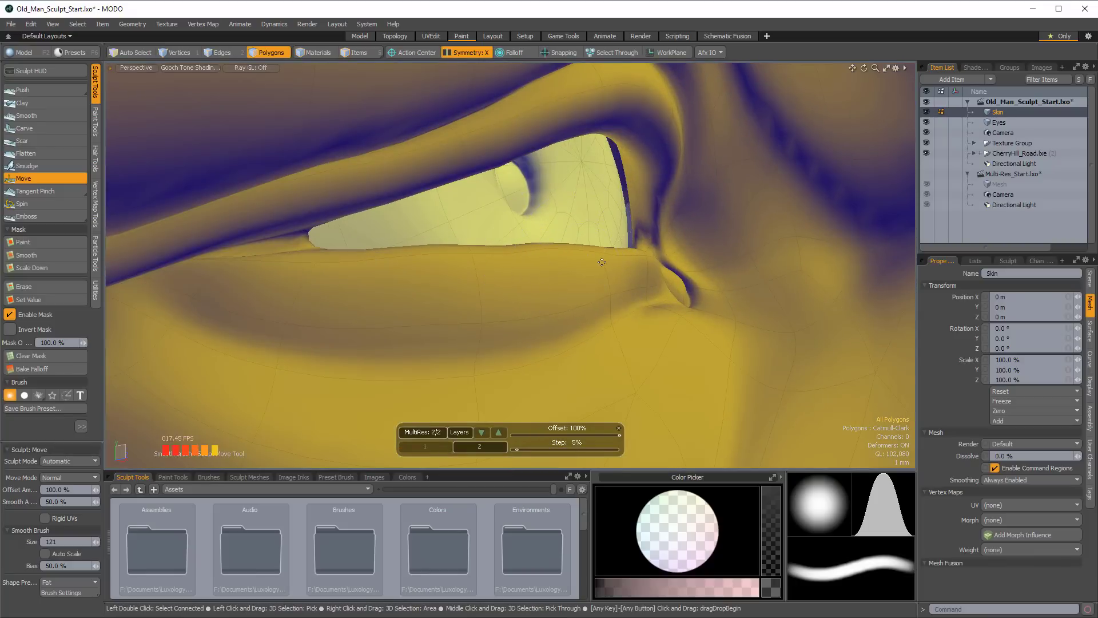
{"action": "mouse_move", "coordinate": [660, 266]}
{"action": "left_mouse_down", "text": "alt"}
{"action": "mouse_move", "coordinate": [684, 265]}
{"action": "mouse_move", "coordinate": [634, 311]}
{"action": "left_mouse_up", "text": "alt"}
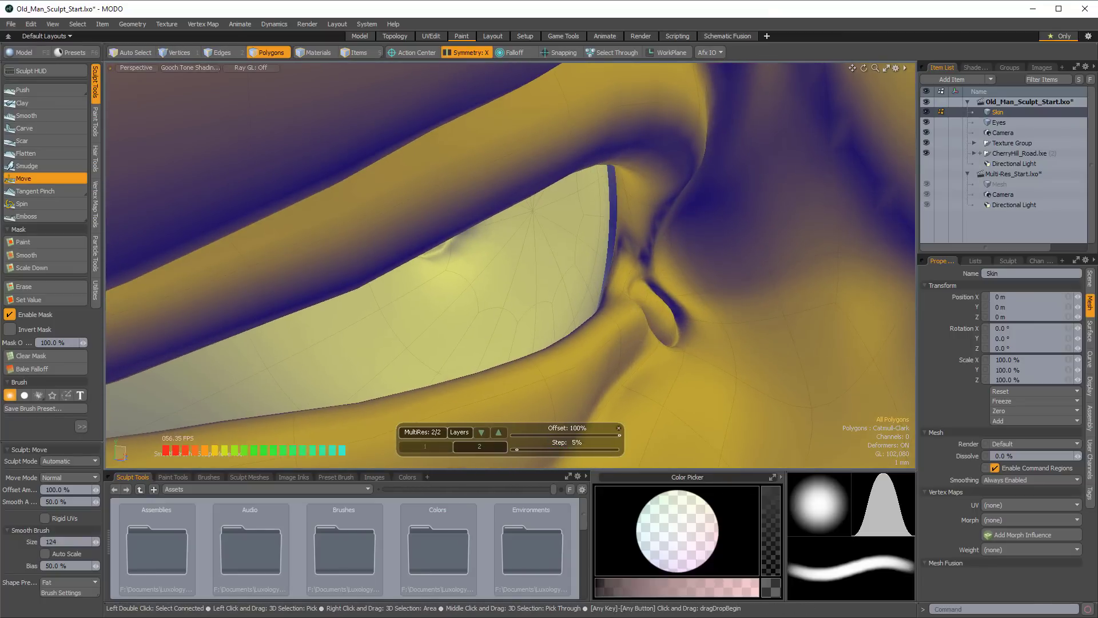
{"action": "left_click_drag", "start_coordinate": [657, 358], "coordinate": [510, 258], "text": "ctrl+alt"}
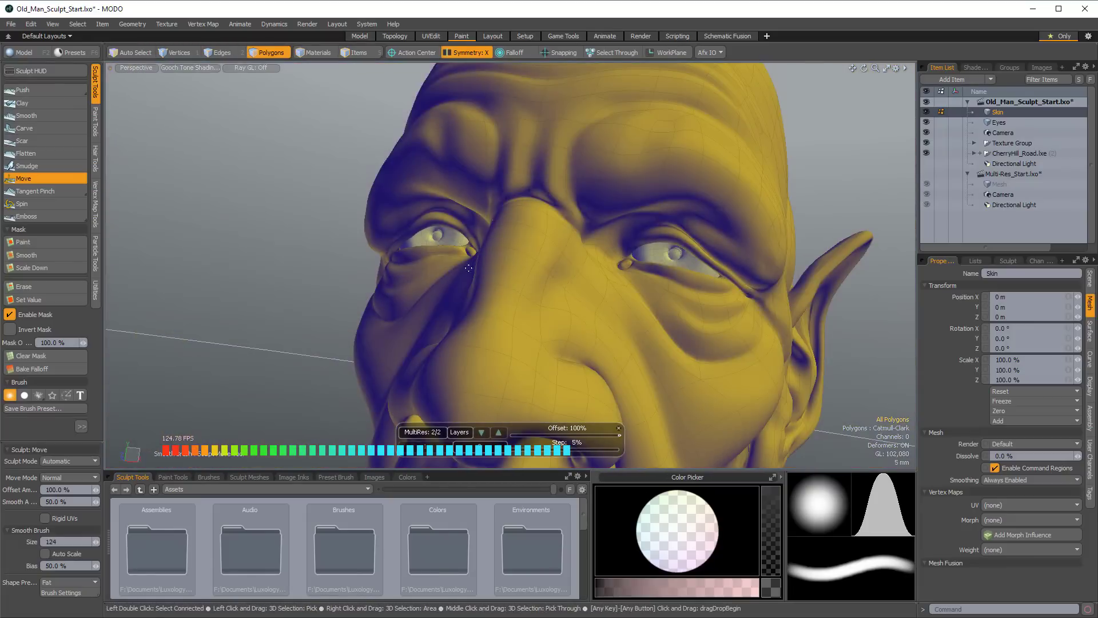
Step: Turn off symmetry and reshape the upper and lower eyelids around the eyeball with the Move brush
{"action": "mouse_move", "coordinate": [470, 208]}
{"action": "left_mouse_down", "text": "alt"}
{"action": "mouse_move", "coordinate": [529, 209]}
{"action": "mouse_move", "coordinate": [518, 240]}
{"action": "mouse_move", "coordinate": [474, 121]}
{"action": "mouse_move", "coordinate": [436, 191]}
{"action": "mouse_move", "coordinate": [503, 287]}
{"action": "mouse_move", "coordinate": [500, 218]}
{"action": "mouse_move", "coordinate": [479, 257]}
{"action": "mouse_move", "coordinate": [497, 253]}
{"action": "mouse_move", "coordinate": [463, 267]}
{"action": "left_mouse_up", "text": "alt"}
{"action": "scroll", "coordinate": [493, 255], "scroll_direction": "up", "scroll_amount": 4}
{"action": "left_click_drag", "start_coordinate": [473, 309], "coordinate": [485, 321]}
{"action": "left_click_drag", "start_coordinate": [522, 252], "coordinate": [525, 247]}
{"action": "mouse_move", "coordinate": [544, 239]}
{"action": "left_mouse_down"}
{"action": "mouse_move", "coordinate": [588, 213]}
{"action": "mouse_move", "coordinate": [530, 235]}
{"action": "mouse_move", "coordinate": [502, 223]}
{"action": "left_mouse_up"}
{"action": "left_click_drag", "start_coordinate": [473, 264], "coordinate": [469, 246]}
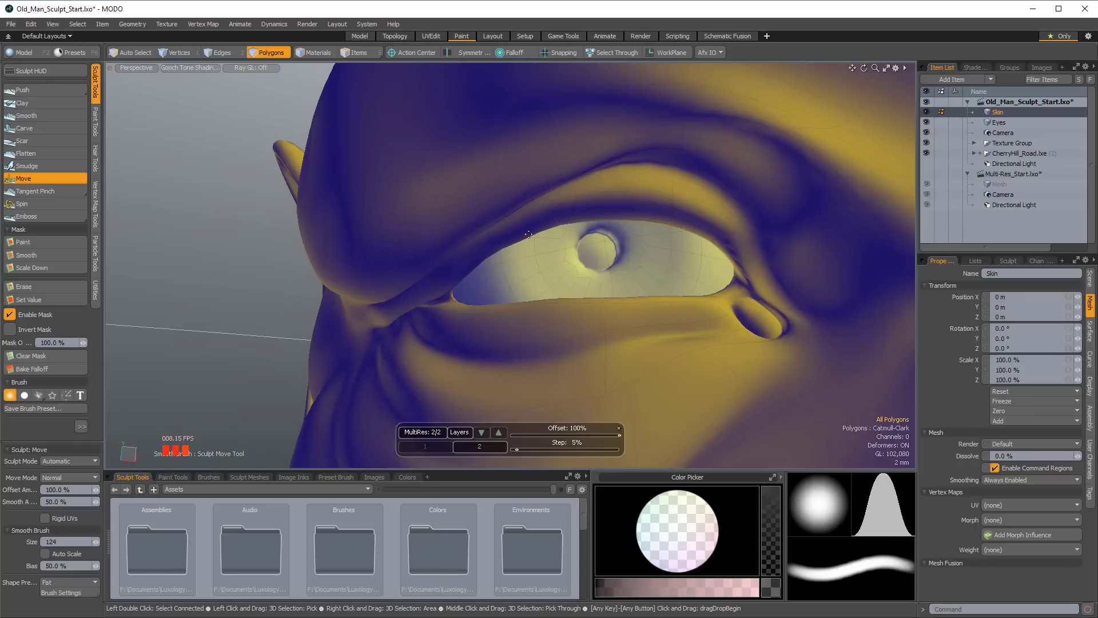
{"action": "mouse_move", "coordinate": [636, 221]}
{"action": "left_mouse_down"}
{"action": "mouse_move", "coordinate": [715, 224]}
{"action": "mouse_move", "coordinate": [738, 255]}
{"action": "mouse_move", "coordinate": [831, 199]}
{"action": "mouse_move", "coordinate": [634, 202]}
{"action": "mouse_move", "coordinate": [674, 233]}
{"action": "mouse_move", "coordinate": [636, 169]}
{"action": "mouse_move", "coordinate": [648, 183]}
{"action": "mouse_move", "coordinate": [600, 206]}
{"action": "mouse_move", "coordinate": [399, 244]}
{"action": "mouse_move", "coordinate": [488, 209]}
{"action": "mouse_move", "coordinate": [564, 235]}
{"action": "left_mouse_up"}
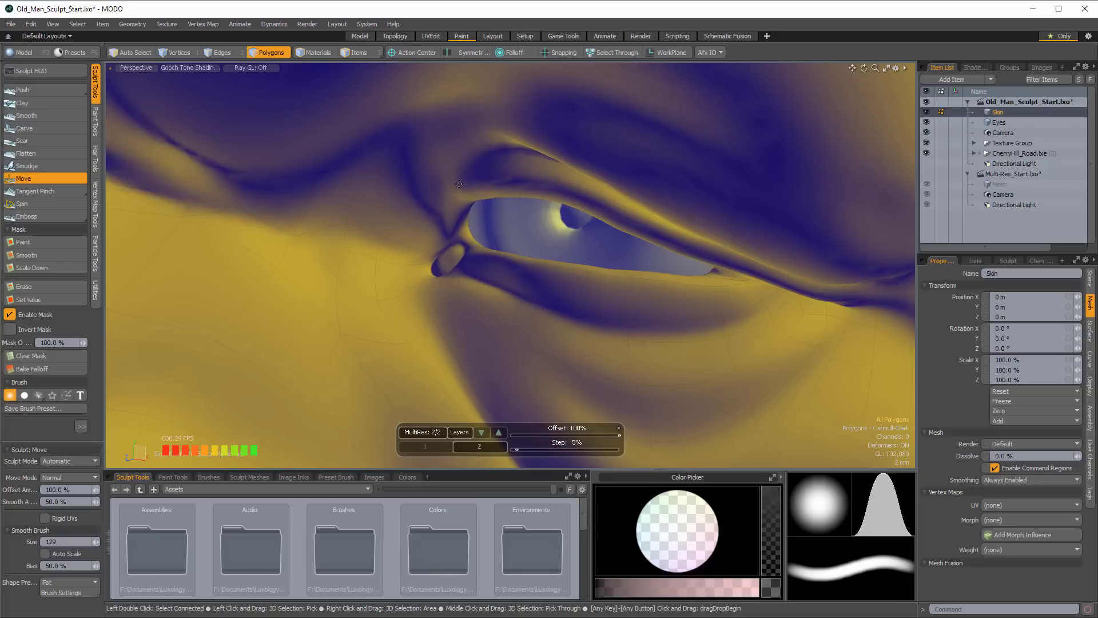
Step: Enlarge the Move brush to size 146, try an asymmetrical pull on the corner of the mouth, and undo it
{"action": "left_click_drag", "start_coordinate": [454, 202], "coordinate": [578, 223], "text": "ctrl+alt"}
{"action": "right_click_drag", "start_coordinate": [506, 334], "coordinate": [515, 334]}
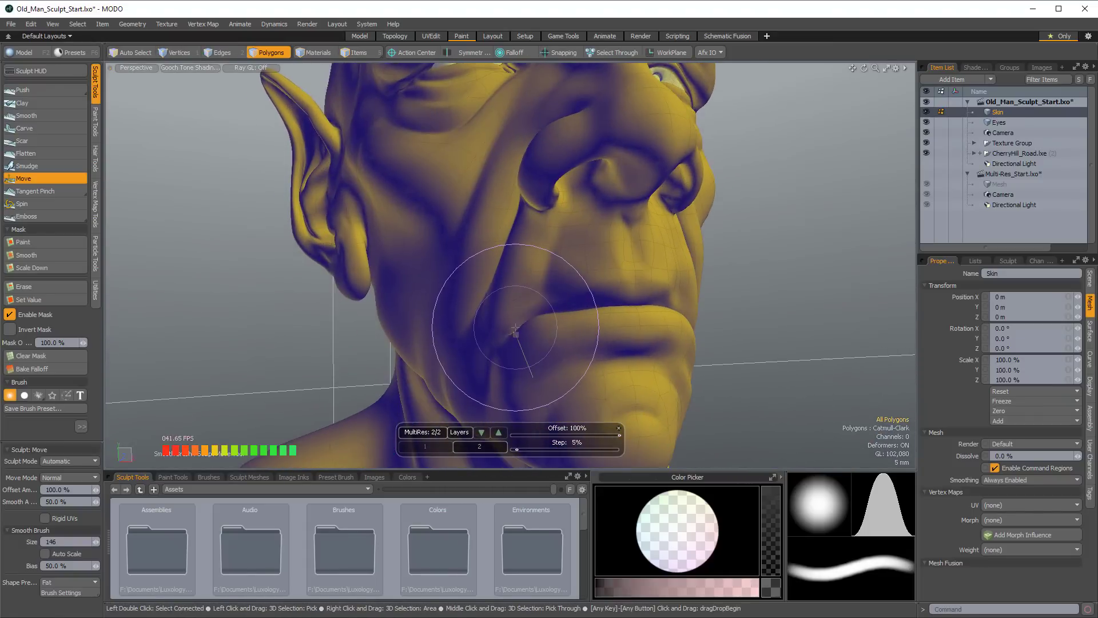
{"action": "left_click_drag", "start_coordinate": [503, 331], "coordinate": [669, 315]}
{"action": "key", "text": "ctrl+z"}
{"action": "mouse_move", "coordinate": [740, 306]}
{"action": "left_mouse_down", "text": "alt"}
{"action": "mouse_move", "coordinate": [481, 283]}
{"action": "mouse_move", "coordinate": [515, 298]}
{"action": "left_mouse_up", "text": "alt"}
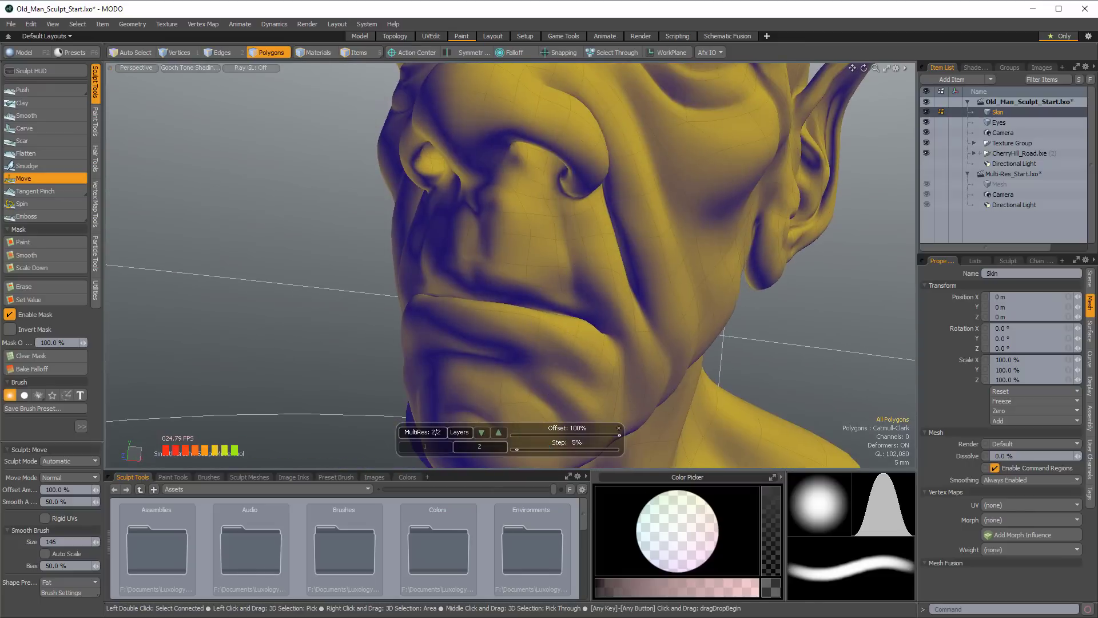
{"action": "left_click_drag", "start_coordinate": [576, 311], "coordinate": [521, 400], "text": "alt"}
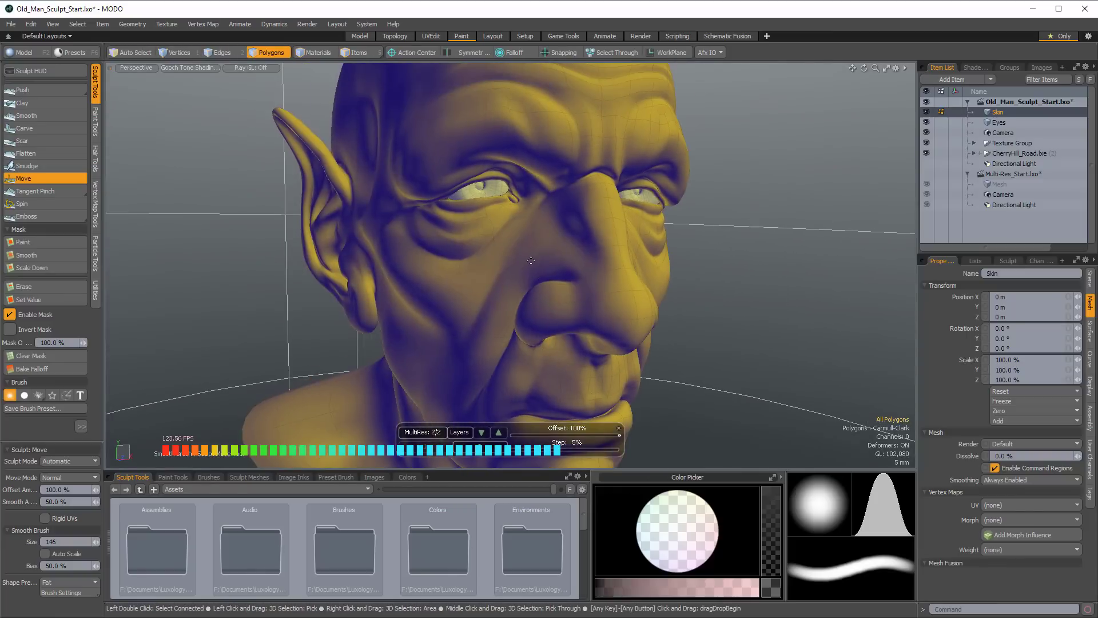
Step: Add a third multiresolution level, drop the Move brush and activate the Push sculpting brush
{"action": "left_click", "coordinate": [499, 433]}
{"action": "left_click_drag", "start_coordinate": [476, 171], "coordinate": [615, 216], "text": "alt"}
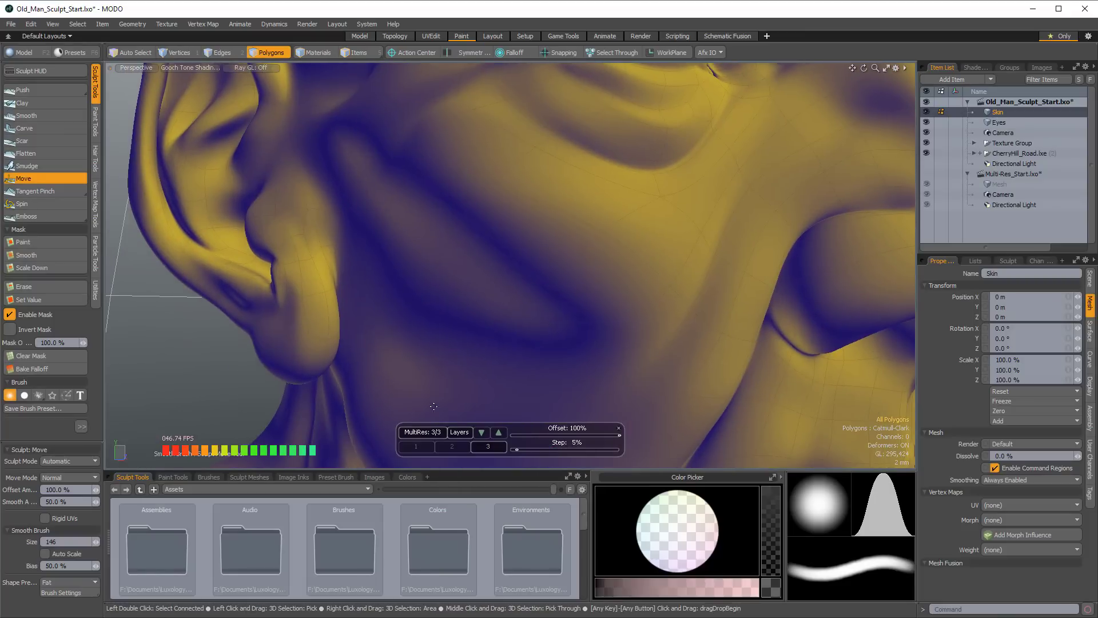
{"action": "left_click", "coordinate": [203, 388]}
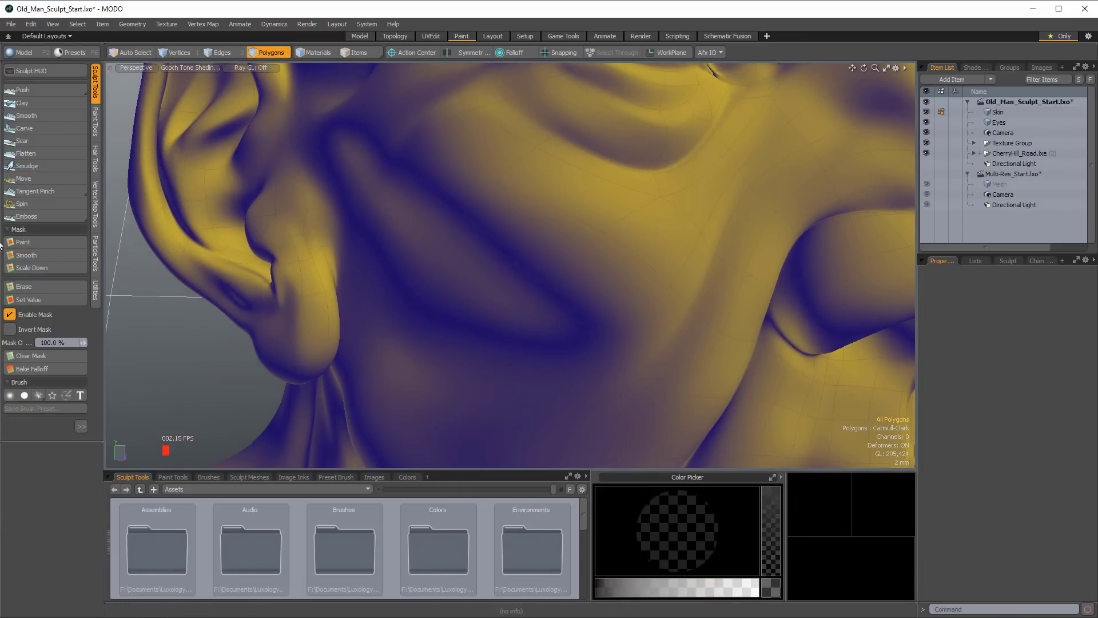
{"action": "left_click", "coordinate": [23, 90]}
Step: Try Push brush strokes on the cheek below the eye at level 3 and undo them
{"action": "mouse_move", "coordinate": [498, 233]}
{"action": "left_mouse_down", "text": "alt"}
{"action": "mouse_move", "coordinate": [569, 252]}
{"action": "mouse_move", "coordinate": [651, 197]}
{"action": "mouse_move", "coordinate": [595, 216]}
{"action": "mouse_move", "coordinate": [533, 169]}
{"action": "left_mouse_up", "text": "alt"}
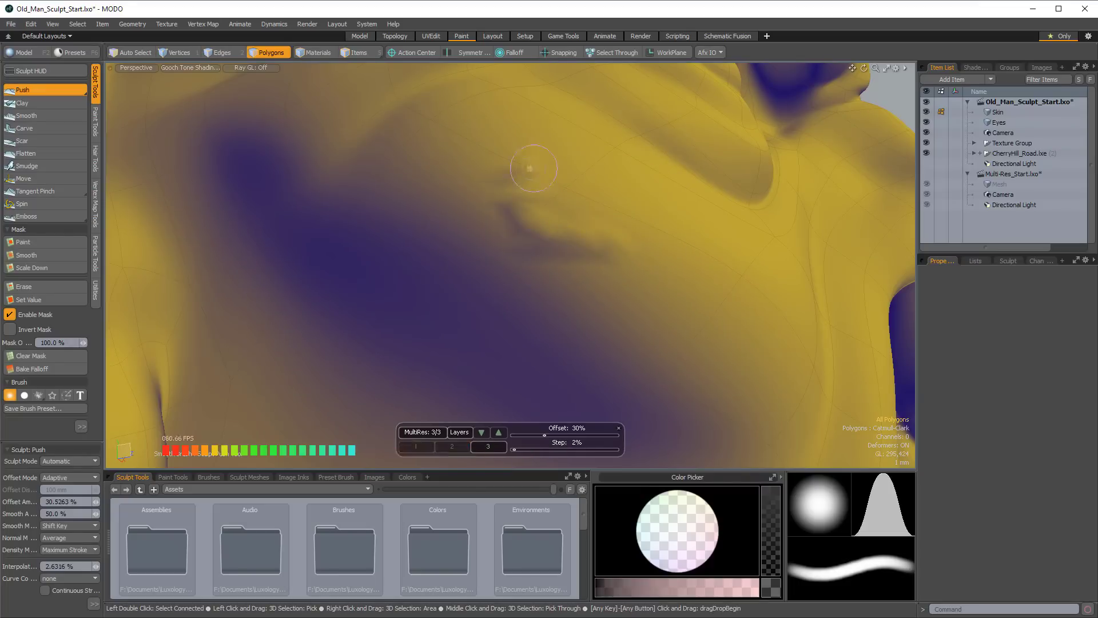
{"action": "key", "text": "ctrl"}
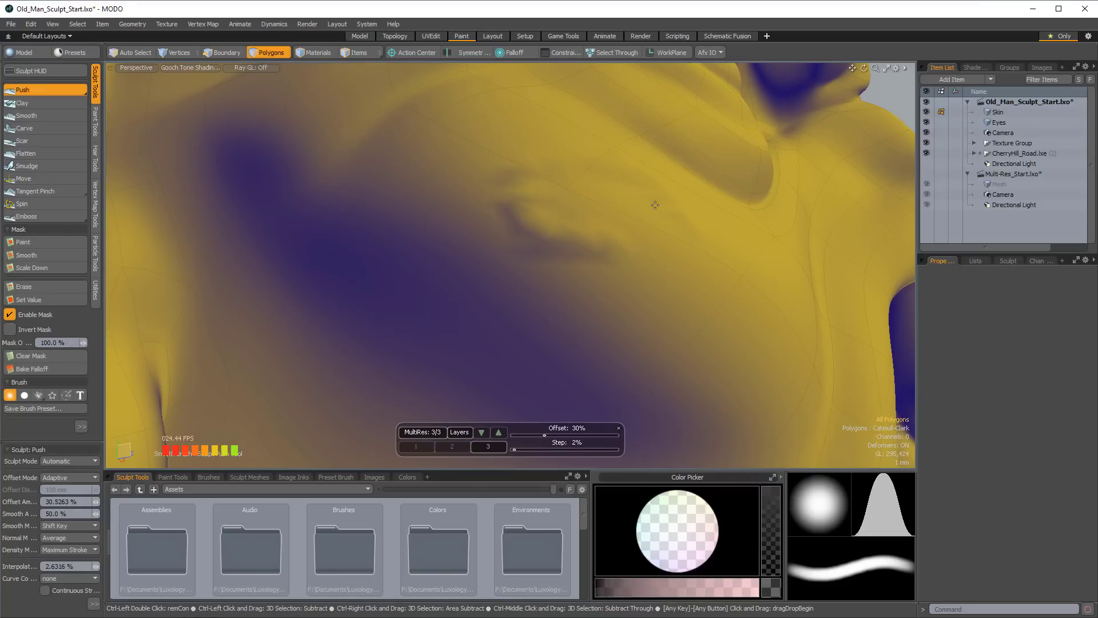
{"action": "key", "text": "ctrl+z"}
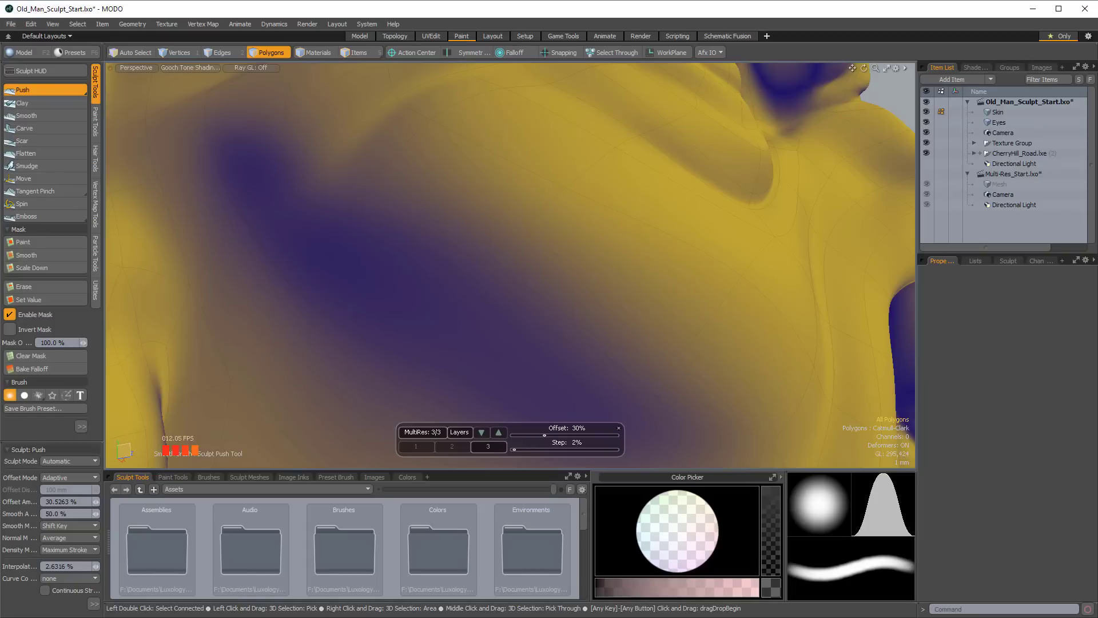
Step: Add a fourth multiresolution level and test finer Push strokes on the cheek
{"action": "left_click_drag", "start_coordinate": [600, 248], "coordinate": [615, 220], "text": "alt"}
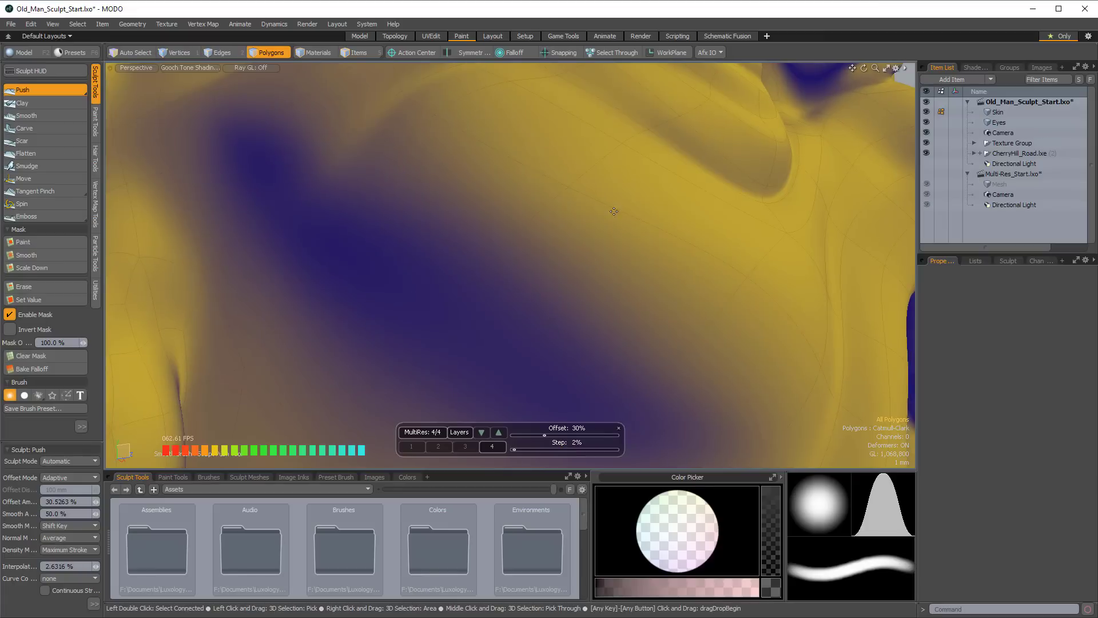
{"action": "mouse_move", "coordinate": [578, 265]}
{"action": "left_mouse_down"}
{"action": "mouse_move", "coordinate": [564, 247]}
{"action": "mouse_move", "coordinate": [572, 182]}
{"action": "mouse_move", "coordinate": [644, 217]}
{"action": "left_mouse_up"}
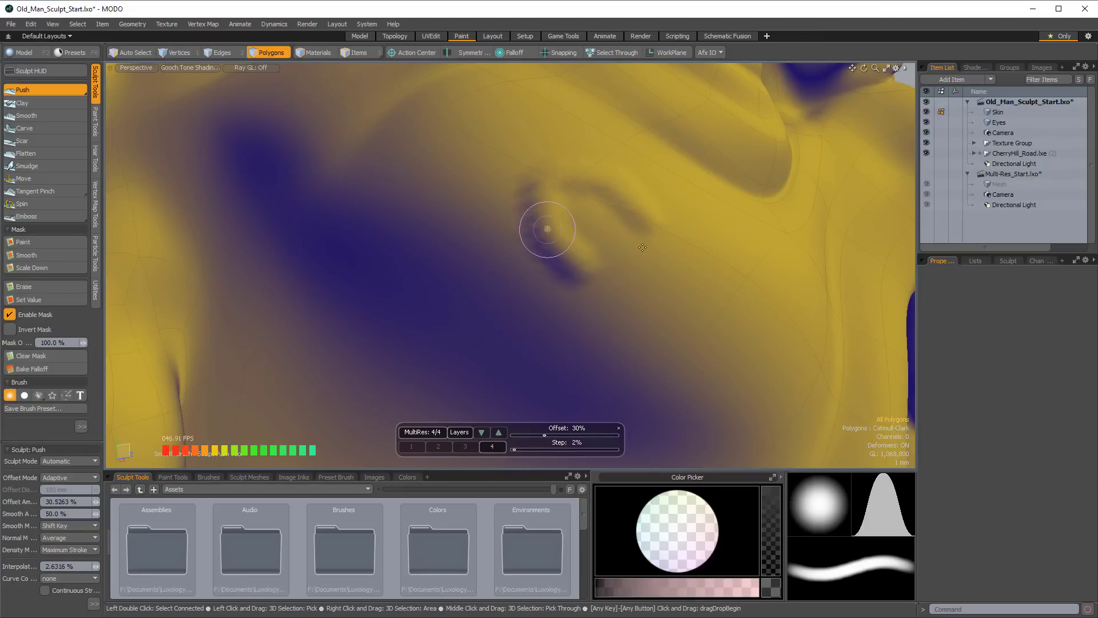
Step: Sculpt the folds of the neck just below the jawline with Push brush strokes at level 4
{"action": "scroll", "coordinate": [519, 234], "scroll_direction": "down", "scroll_amount": 5}
{"action": "left_click_drag", "start_coordinate": [520, 245], "coordinate": [600, 269], "text": "alt"}
{"action": "scroll", "coordinate": [498, 269], "scroll_direction": "down", "scroll_amount": 3}
{"action": "left_click_drag", "start_coordinate": [460, 415], "coordinate": [492, 269], "text": "alt+shift"}
{"action": "left_click_drag", "start_coordinate": [346, 368], "coordinate": [464, 338], "text": "ctrl+alt"}
{"action": "left_click_drag", "start_coordinate": [573, 221], "coordinate": [520, 341], "text": "alt+shift"}
{"action": "mouse_move", "coordinate": [651, 341]}
{"action": "left_mouse_down", "text": "ctrl+alt"}
{"action": "mouse_move", "coordinate": [583, 306]}
{"action": "mouse_move", "coordinate": [443, 266]}
{"action": "mouse_move", "coordinate": [567, 366]}
{"action": "left_mouse_up", "text": "ctrl+alt"}
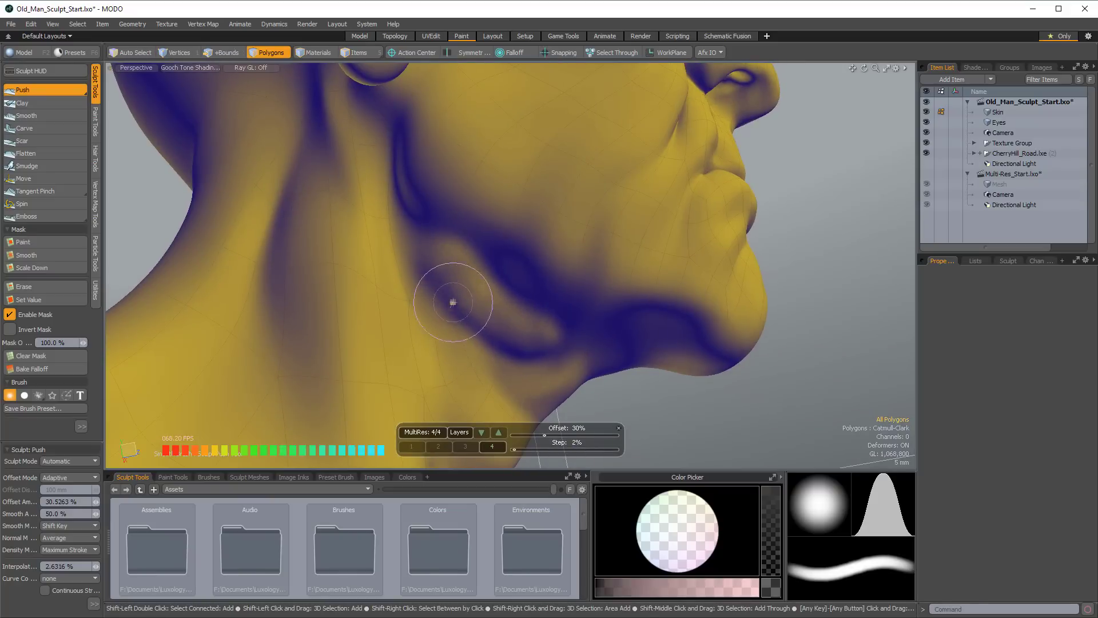
{"action": "left_click_drag", "start_coordinate": [474, 234], "coordinate": [526, 275]}
{"action": "left_click_drag", "start_coordinate": [400, 203], "coordinate": [410, 281]}
{"action": "scroll", "coordinate": [407, 228], "scroll_direction": "up", "scroll_amount": 5}
{"action": "mouse_move", "coordinate": [481, 270]}
{"action": "left_mouse_down"}
{"action": "mouse_move", "coordinate": [406, 264]}
{"action": "mouse_move", "coordinate": [465, 266]}
{"action": "left_mouse_up"}
Step: Smooth the sculpted folds under the jaw with the Push brush's smoothing mode
{"action": "left_click_drag", "start_coordinate": [558, 246], "coordinate": [417, 184], "text": "alt"}
{"action": "scroll", "coordinate": [451, 272], "scroll_direction": "up", "scroll_amount": 3}
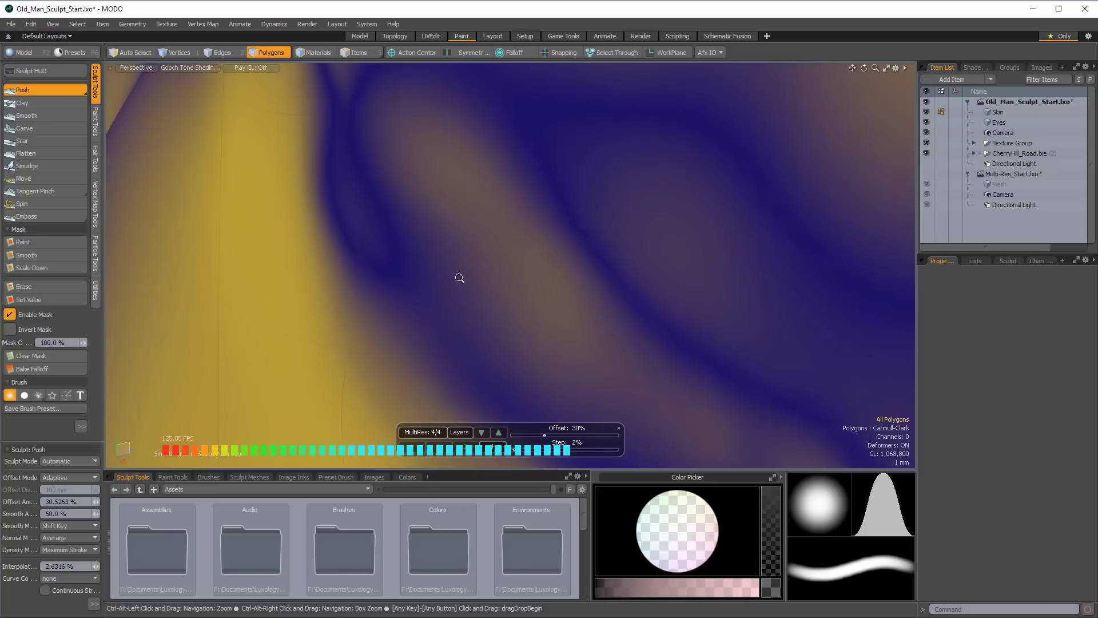
{"action": "mouse_move", "coordinate": [414, 275]}
{"action": "left_mouse_down", "text": "shift"}
{"action": "mouse_move", "coordinate": [373, 257]}
{"action": "mouse_move", "coordinate": [365, 115]}
{"action": "mouse_move", "coordinate": [663, 329]}
{"action": "mouse_move", "coordinate": [515, 245]}
{"action": "left_mouse_up", "text": "shift"}
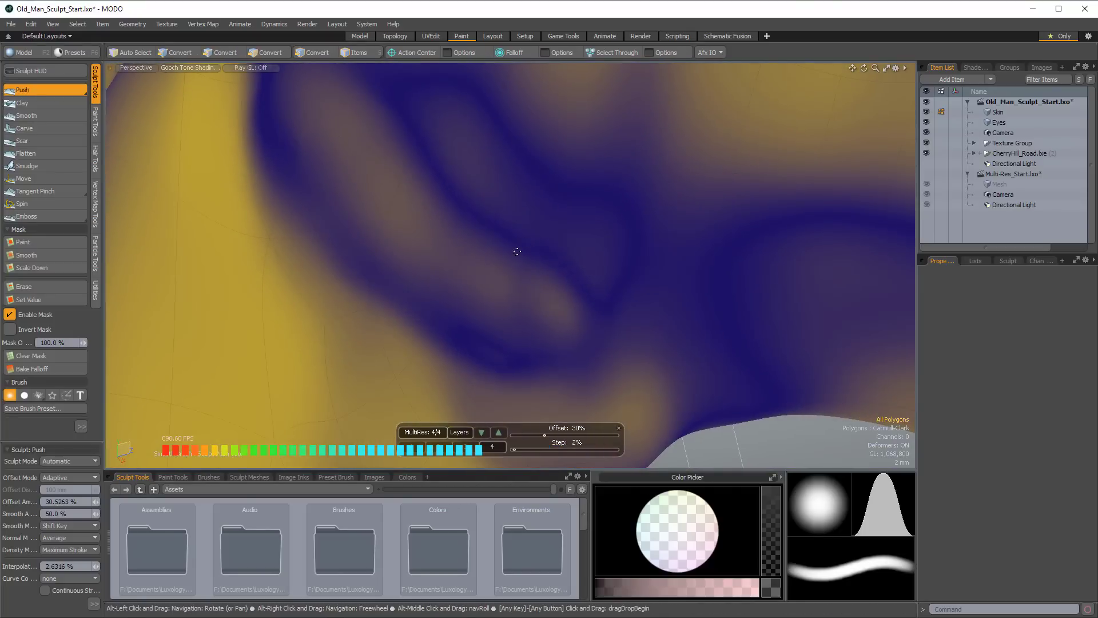
{"action": "mouse_move", "coordinate": [514, 365]}
{"action": "left_mouse_down", "text": "shift"}
{"action": "mouse_move", "coordinate": [568, 211]}
{"action": "mouse_move", "coordinate": [431, 211]}
{"action": "mouse_move", "coordinate": [457, 293]}
{"action": "mouse_move", "coordinate": [421, 349]}
{"action": "mouse_move", "coordinate": [373, 229]}
{"action": "mouse_move", "coordinate": [375, 273]}
{"action": "mouse_move", "coordinate": [365, 240]}
{"action": "mouse_move", "coordinate": [412, 319]}
{"action": "mouse_move", "coordinate": [440, 341]}
{"action": "left_mouse_up", "text": "shift"}
Step: Look over the whole head and add a fifth multiresolution level to the skin
{"action": "scroll", "coordinate": [420, 315], "scroll_direction": "down", "scroll_amount": 3}
{"action": "scroll", "coordinate": [517, 302], "scroll_direction": "down", "scroll_amount": 3}
{"action": "scroll", "coordinate": [618, 303], "scroll_direction": "down", "scroll_amount": 5}
{"action": "mouse_move", "coordinate": [515, 303]}
{"action": "left_mouse_down", "text": "alt"}
{"action": "mouse_move", "coordinate": [618, 303]}
{"action": "mouse_move", "coordinate": [587, 302]}
{"action": "mouse_move", "coordinate": [552, 369]}
{"action": "mouse_move", "coordinate": [550, 429]}
{"action": "mouse_move", "coordinate": [490, 422]}
{"action": "left_mouse_up", "text": "alt"}
{"action": "scroll", "coordinate": [549, 429], "scroll_direction": "up", "scroll_amount": 3}
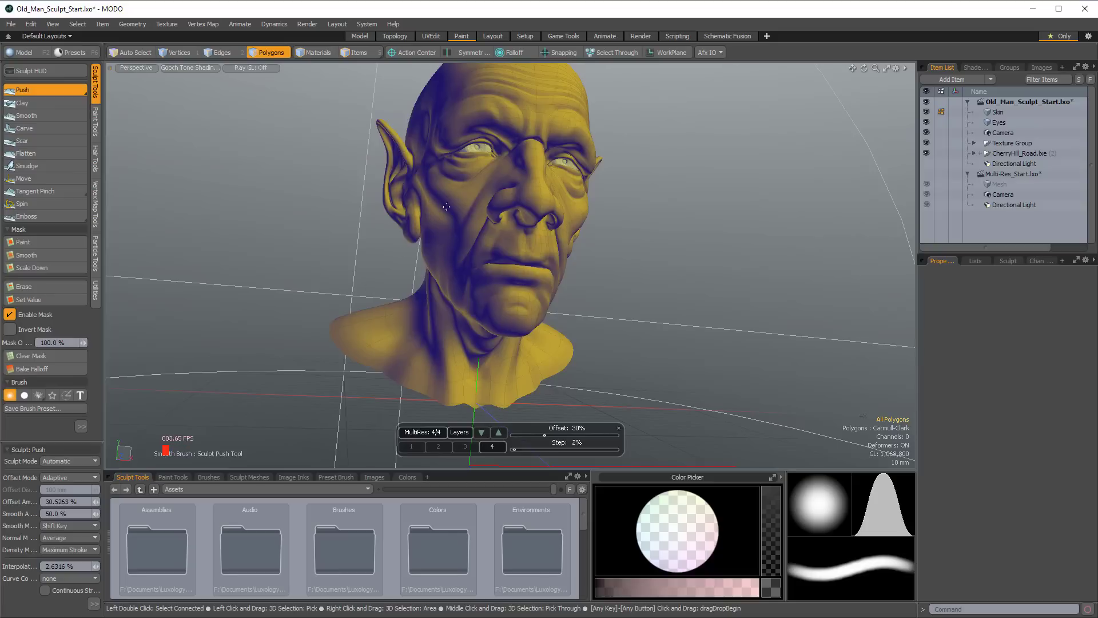
{"action": "left_click_drag", "start_coordinate": [458, 197], "coordinate": [567, 214], "text": "ctrl+alt"}
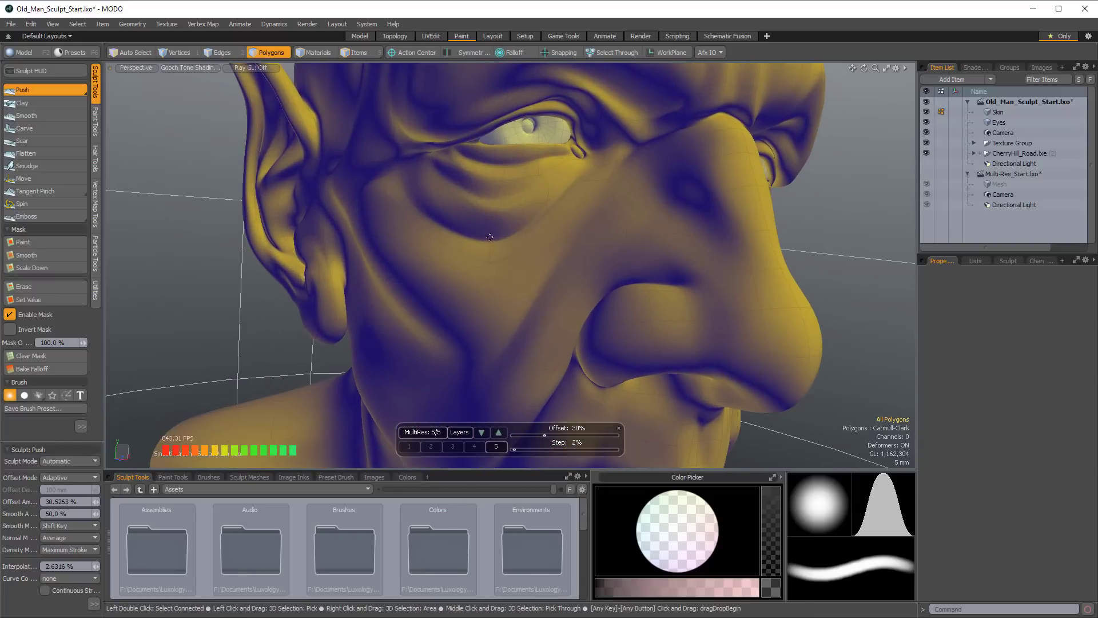
Step: Try a thin Push stroke across the cheek below the eye bag at level 5 and undo it
{"action": "left_click_drag", "start_coordinate": [489, 236], "coordinate": [531, 241], "text": "ctrl+alt"}
{"action": "left_click_drag", "start_coordinate": [484, 300], "coordinate": [581, 230], "text": "alt"}
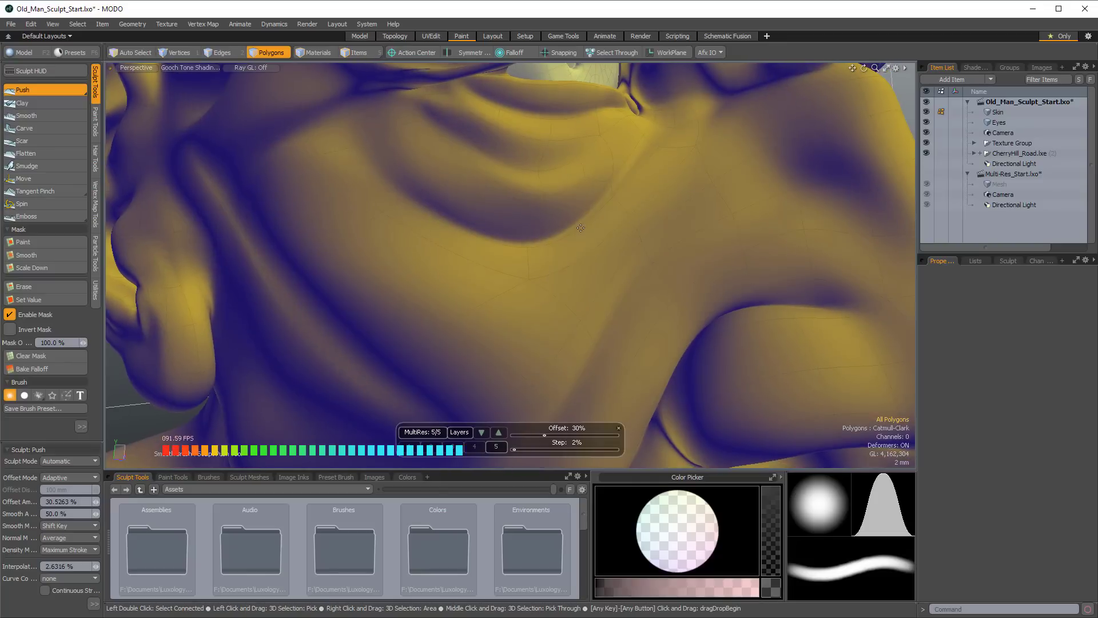
{"action": "left_click_drag", "start_coordinate": [444, 305], "coordinate": [458, 354]}
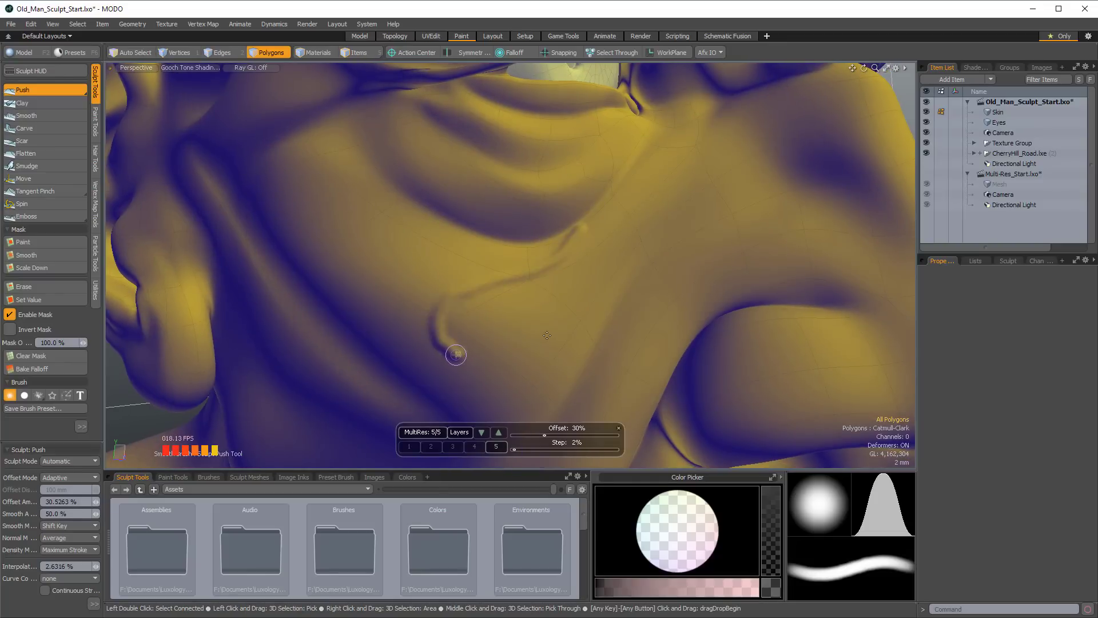
{"action": "key", "text": "ctrl+z"}
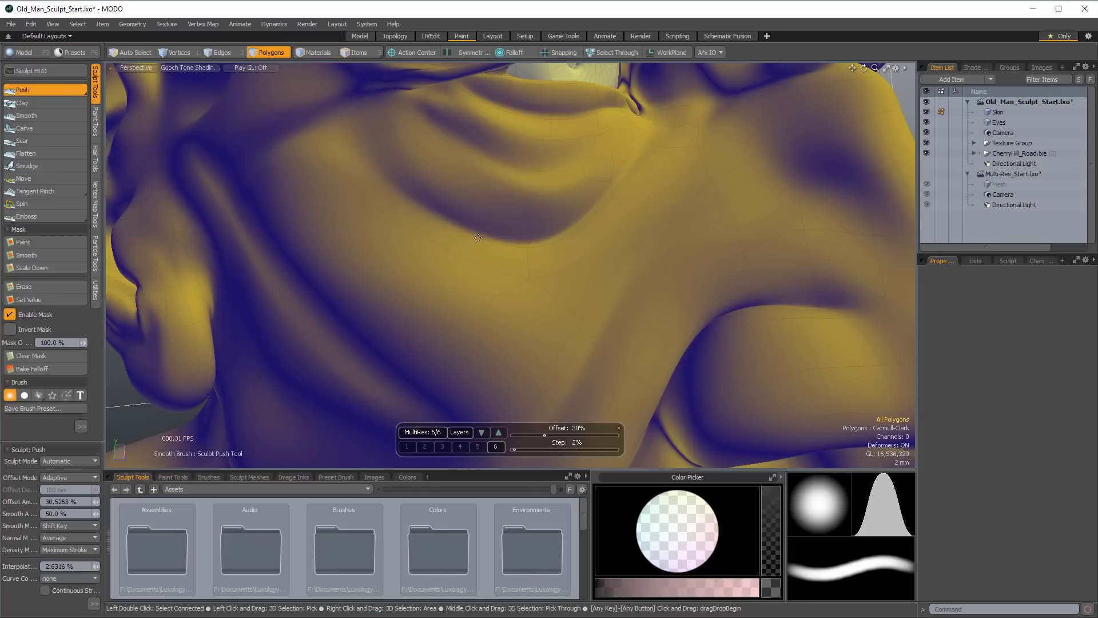
Step: Carve crow's-feet wrinkles running outward from the outer corner of the eye with the Carve brush at 20% offset on level 6
{"action": "mouse_move", "coordinate": [557, 296]}
{"action": "left_mouse_down", "text": "alt"}
{"action": "mouse_move", "coordinate": [443, 315]}
{"action": "mouse_move", "coordinate": [641, 285]}
{"action": "mouse_move", "coordinate": [581, 268]}
{"action": "mouse_move", "coordinate": [554, 204]}
{"action": "mouse_move", "coordinate": [560, 331]}
{"action": "mouse_move", "coordinate": [567, 280]}
{"action": "mouse_move", "coordinate": [650, 284]}
{"action": "mouse_move", "coordinate": [503, 276]}
{"action": "left_mouse_up", "text": "alt"}
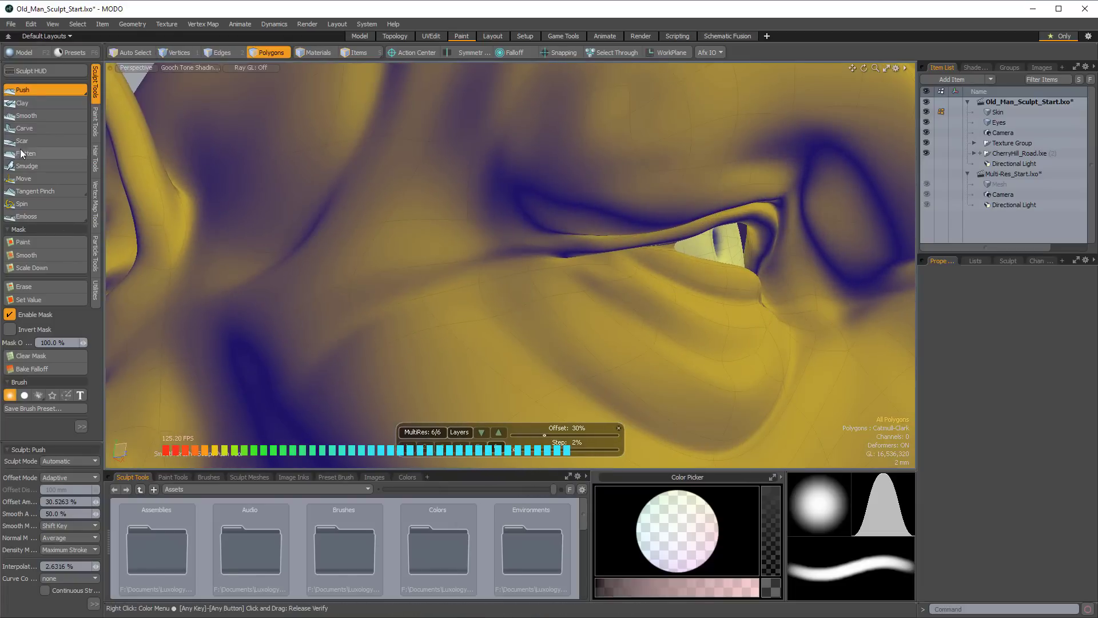
{"action": "left_click", "coordinate": [35, 130]}
{"action": "mouse_move", "coordinate": [592, 227]}
{"action": "left_mouse_down", "text": "alt"}
{"action": "mouse_move", "coordinate": [577, 251]}
{"action": "mouse_move", "coordinate": [555, 250]}
{"action": "mouse_move", "coordinate": [600, 240]}
{"action": "left_mouse_up", "text": "alt"}
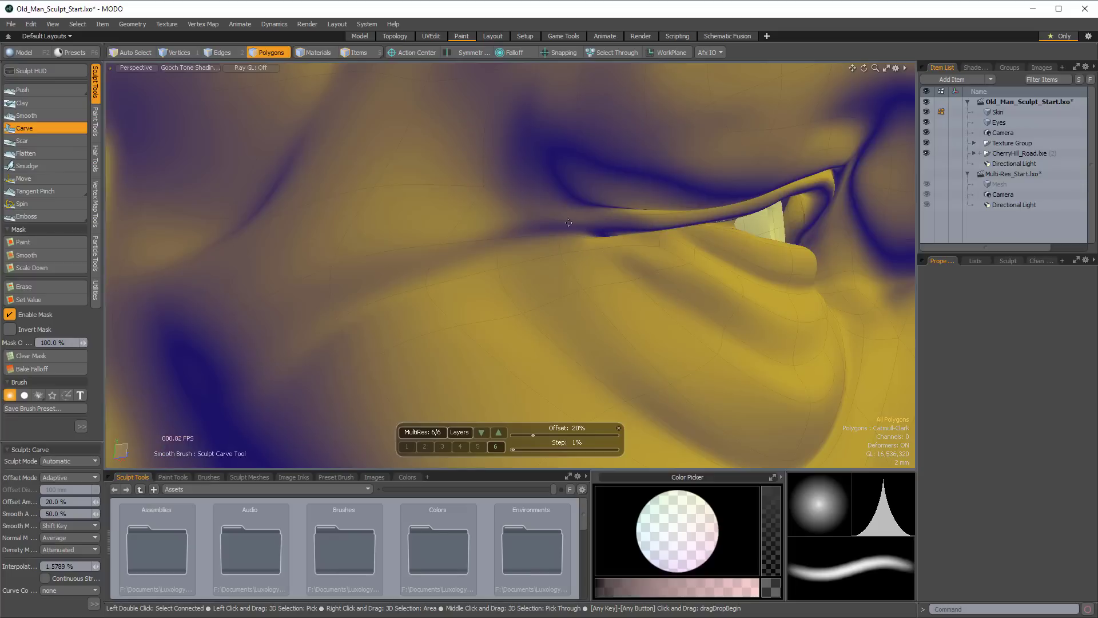
{"action": "left_click_drag", "start_coordinate": [591, 238], "coordinate": [599, 238]}
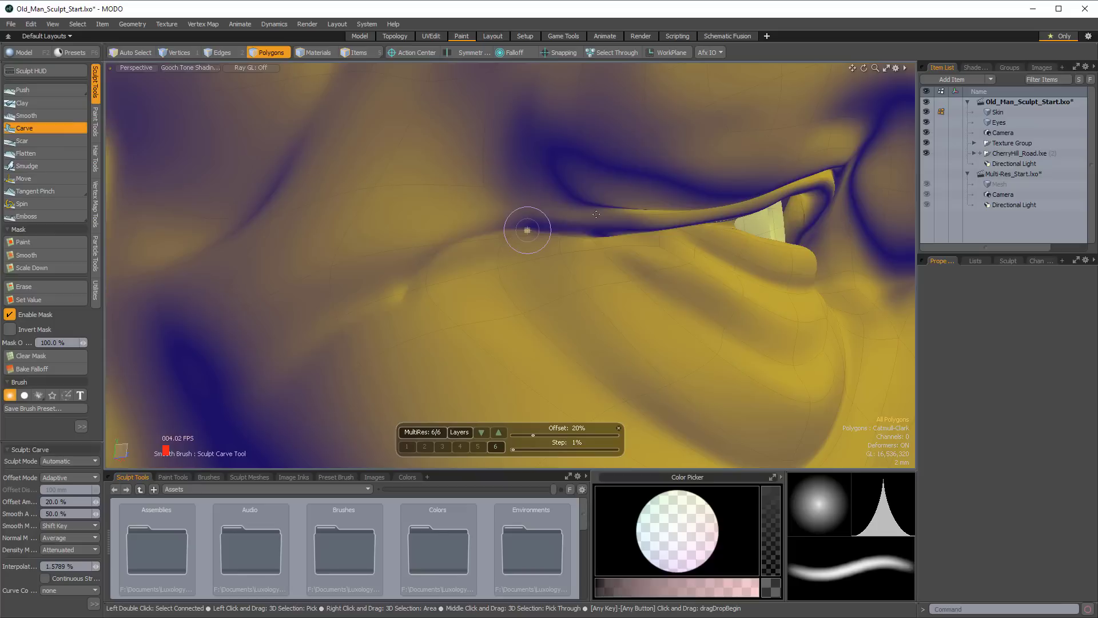
{"action": "mouse_move", "coordinate": [554, 201]}
{"action": "left_mouse_down", "text": "alt"}
{"action": "mouse_move", "coordinate": [550, 215]}
{"action": "mouse_move", "coordinate": [487, 177]}
{"action": "mouse_move", "coordinate": [431, 177]}
{"action": "mouse_move", "coordinate": [375, 200]}
{"action": "left_mouse_up", "text": "alt"}
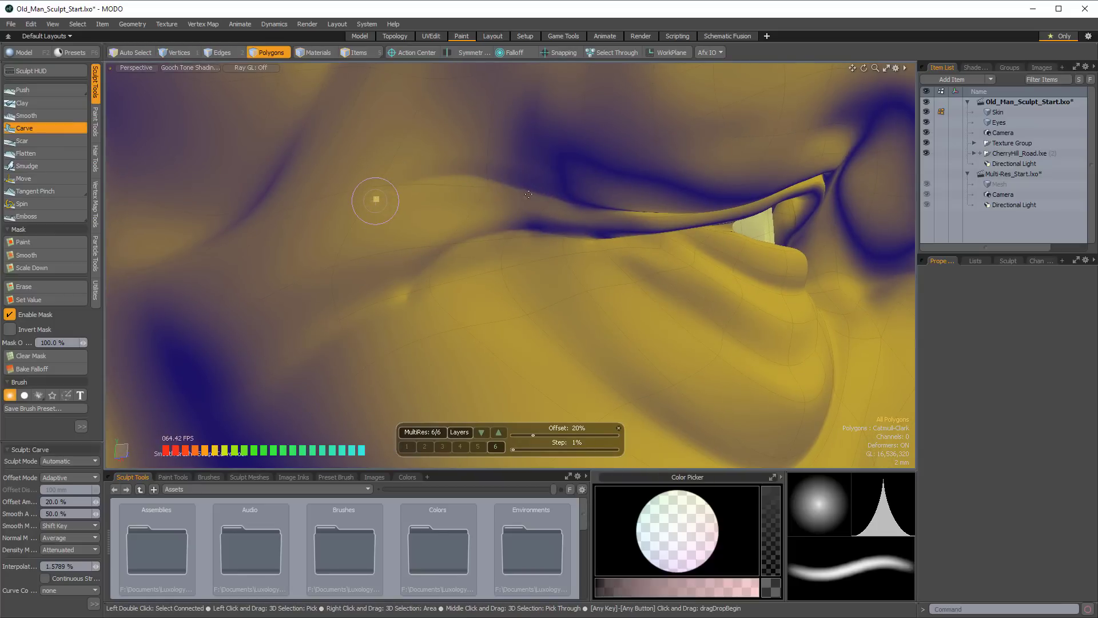
{"action": "mouse_move", "coordinate": [521, 165]}
{"action": "left_mouse_down", "text": "alt"}
{"action": "mouse_move", "coordinate": [515, 186]}
{"action": "mouse_move", "coordinate": [436, 147]}
{"action": "mouse_move", "coordinate": [376, 141]}
{"action": "left_mouse_up", "text": "alt"}
{"action": "mouse_move", "coordinate": [511, 221]}
{"action": "left_mouse_down", "text": "alt"}
{"action": "mouse_move", "coordinate": [522, 194]}
{"action": "mouse_move", "coordinate": [480, 196]}
{"action": "mouse_move", "coordinate": [399, 243]}
{"action": "mouse_move", "coordinate": [302, 262]}
{"action": "left_mouse_up", "text": "alt"}
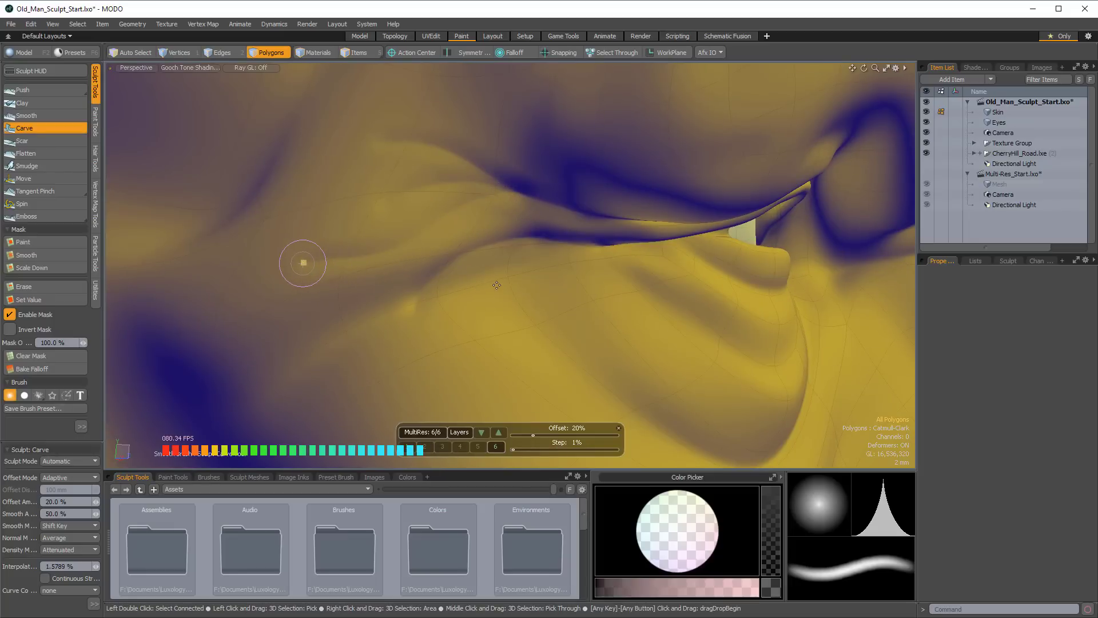
{"action": "left_click_drag", "start_coordinate": [539, 261], "coordinate": [530, 238], "text": "alt"}
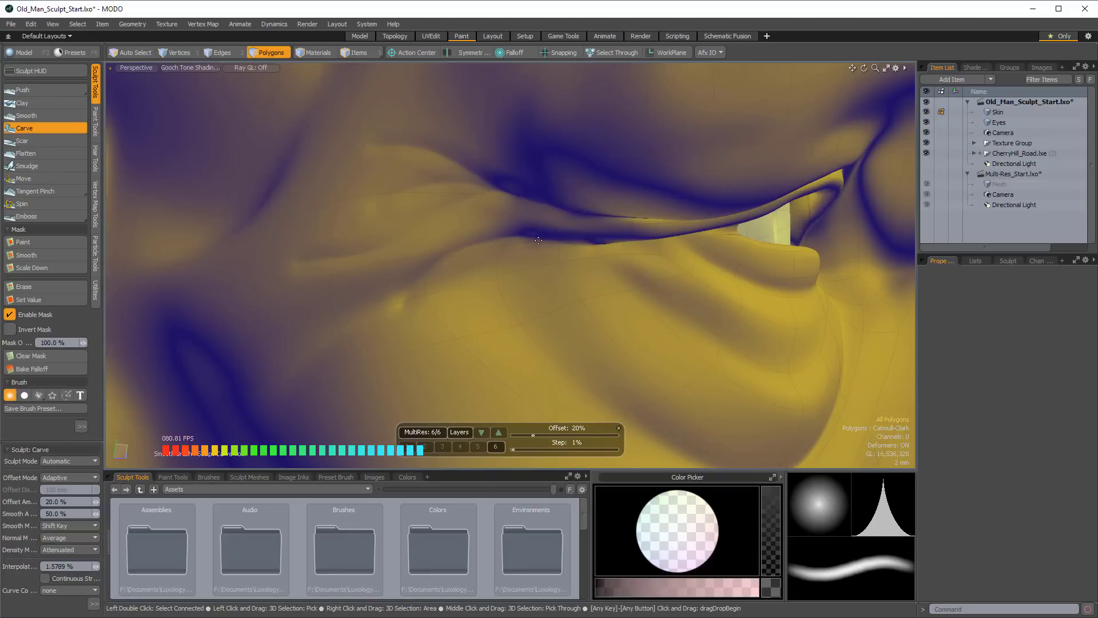
{"action": "left_click_drag", "start_coordinate": [480, 280], "coordinate": [461, 303]}
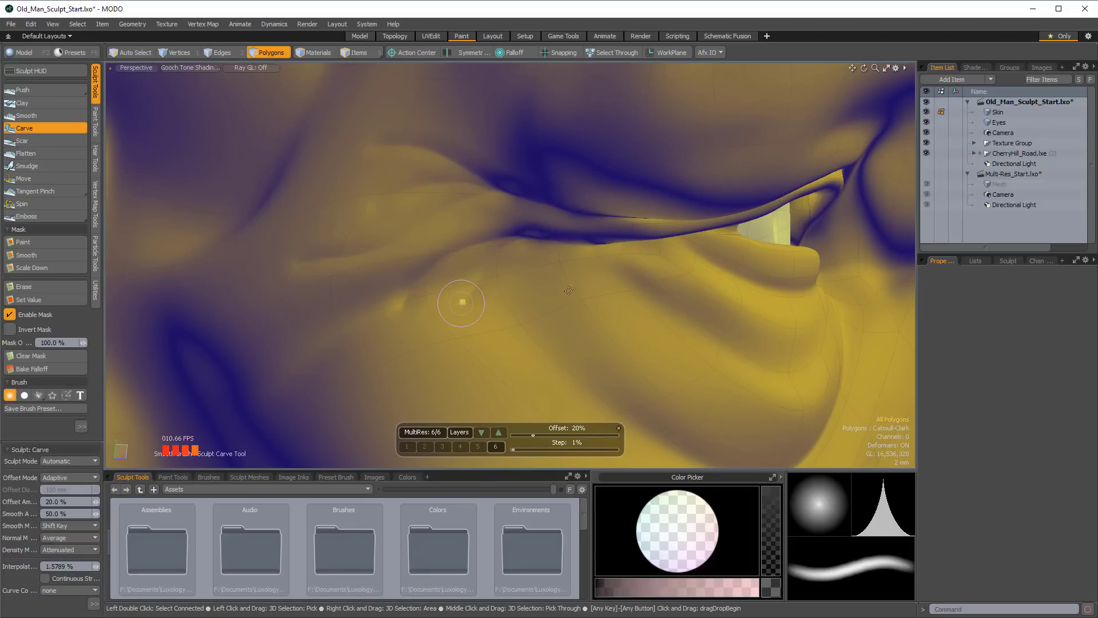
Step: Carve faint creases into the upper cheek just below the eye bag
{"action": "left_click_drag", "start_coordinate": [615, 317], "coordinate": [559, 299], "text": "alt"}
{"action": "left_click_drag", "start_coordinate": [661, 324], "coordinate": [663, 272], "text": "alt"}
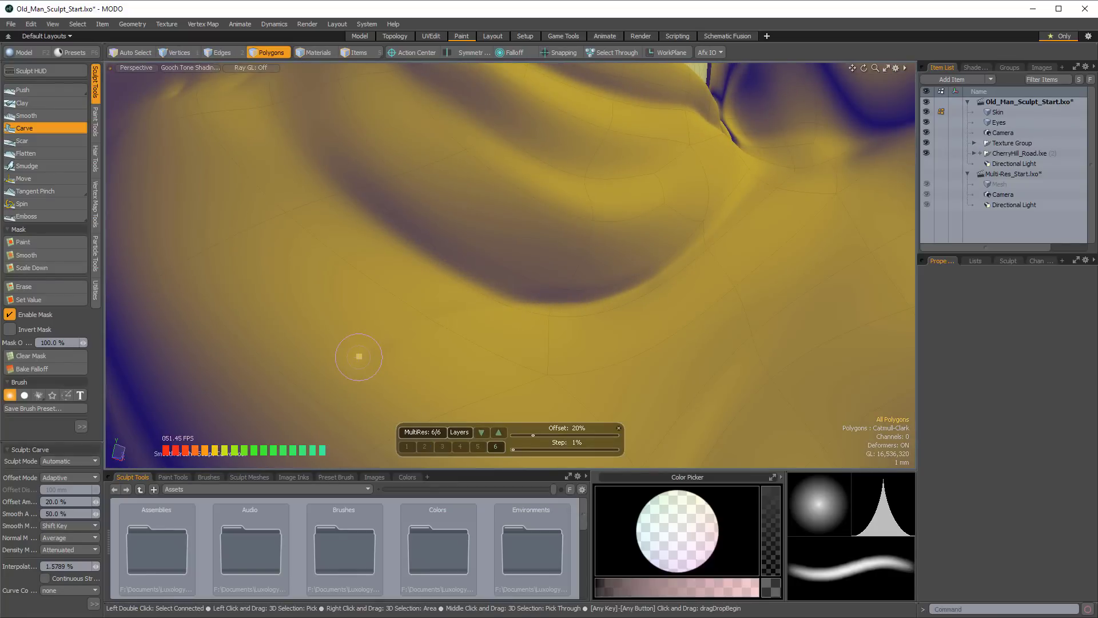
{"action": "mouse_move", "coordinate": [619, 348]}
{"action": "left_mouse_down", "text": "alt"}
{"action": "mouse_move", "coordinate": [654, 313]}
{"action": "mouse_move", "coordinate": [625, 319]}
{"action": "left_mouse_up", "text": "alt"}
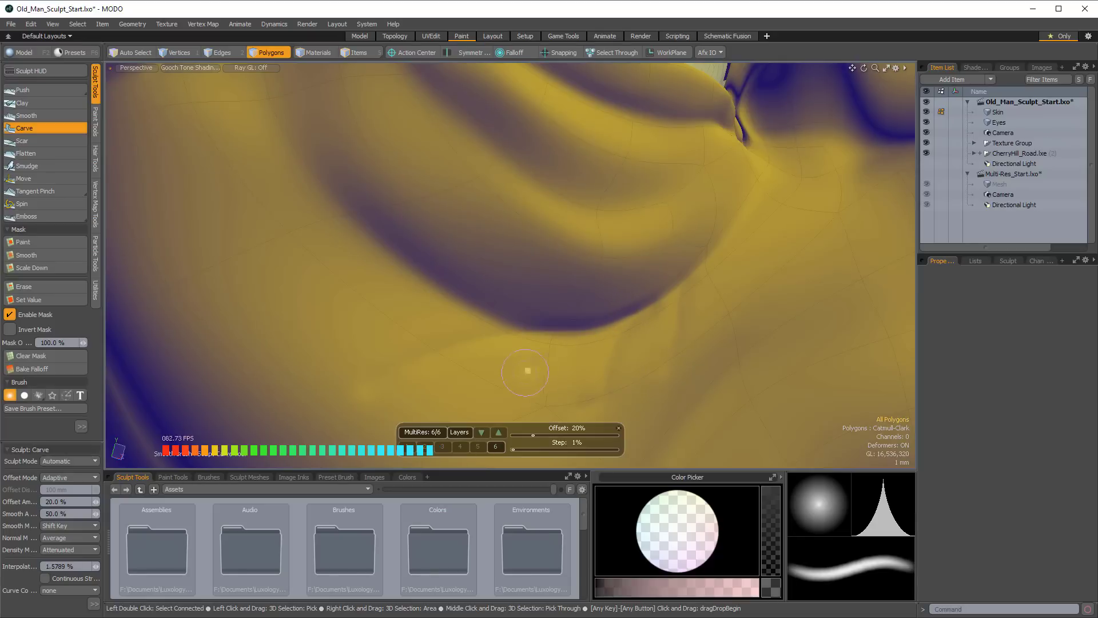
{"action": "left_click_drag", "start_coordinate": [513, 270], "coordinate": [682, 322], "text": "ctrl+alt"}
{"action": "left_click_drag", "start_coordinate": [542, 332], "coordinate": [623, 340], "text": "alt+shift"}
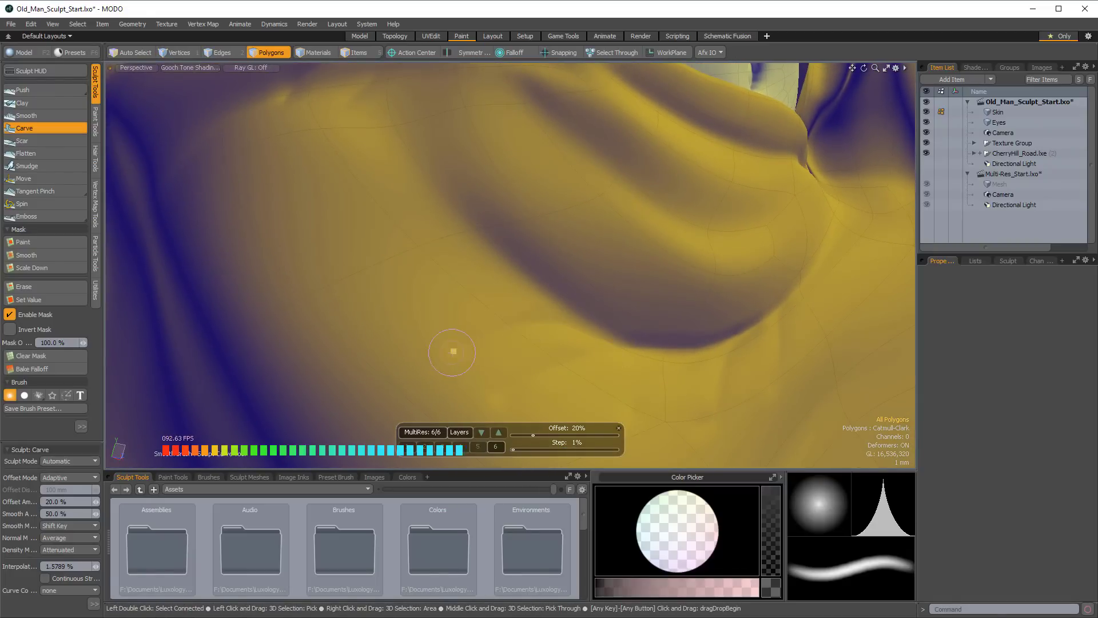
Step: Carve a deeper crease along the middle fold of the eye bag and short wrinkles branching down from it
{"action": "left_click_drag", "start_coordinate": [511, 314], "coordinate": [598, 263], "text": "alt"}
{"action": "mouse_move", "coordinate": [460, 198]}
{"action": "left_mouse_down"}
{"action": "mouse_move", "coordinate": [564, 304]}
{"action": "mouse_move", "coordinate": [615, 329]}
{"action": "mouse_move", "coordinate": [686, 331]}
{"action": "left_mouse_up"}
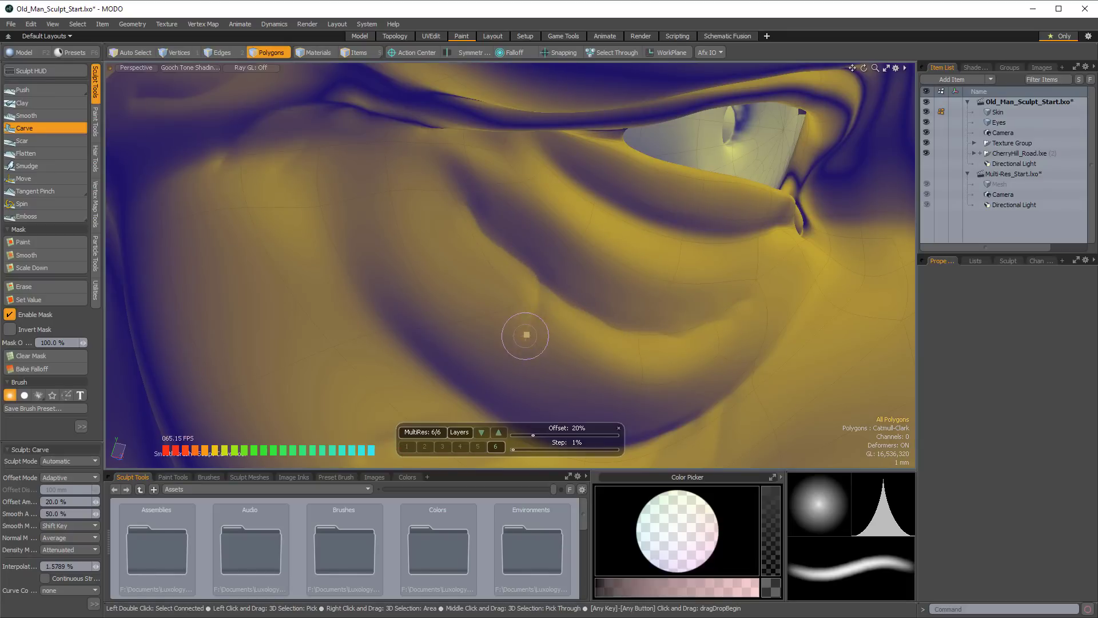
{"action": "mouse_move", "coordinate": [571, 299]}
{"action": "left_mouse_down"}
{"action": "mouse_move", "coordinate": [578, 343]}
{"action": "mouse_move", "coordinate": [652, 313]}
{"action": "mouse_move", "coordinate": [553, 300]}
{"action": "left_mouse_up"}
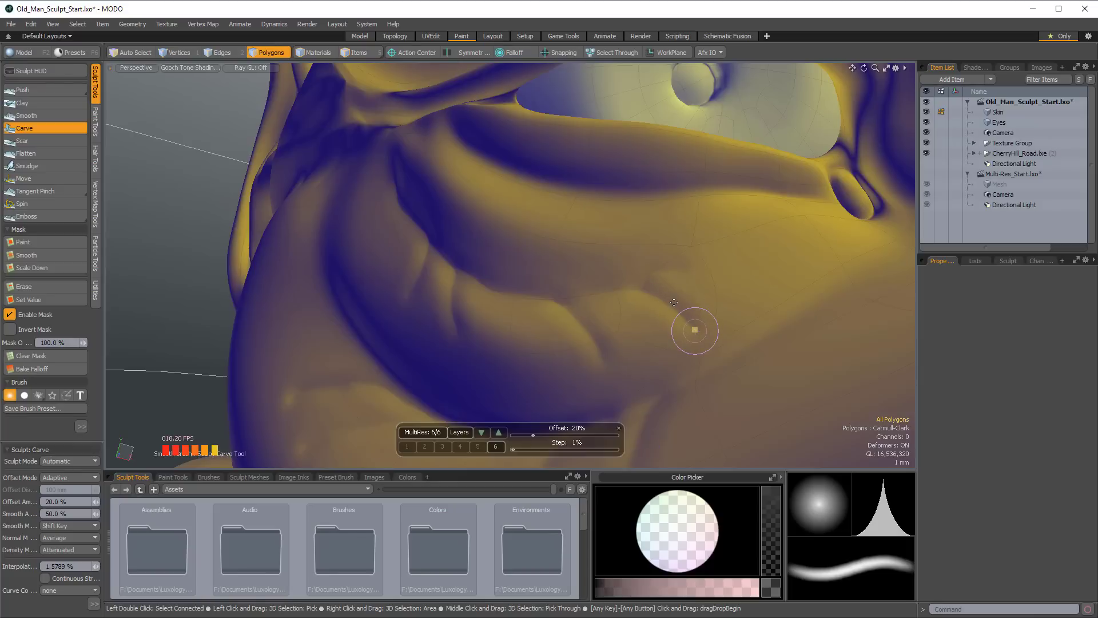
{"action": "left_click_drag", "start_coordinate": [693, 283], "coordinate": [629, 303], "text": "alt"}
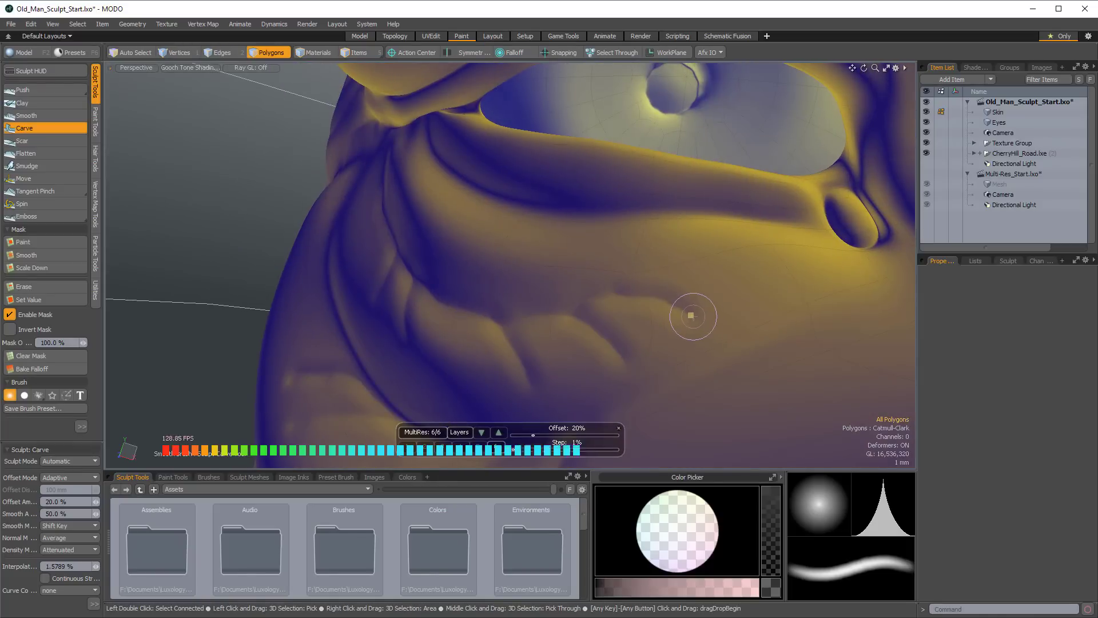
{"action": "left_click_drag", "start_coordinate": [536, 298], "coordinate": [489, 235], "text": "alt"}
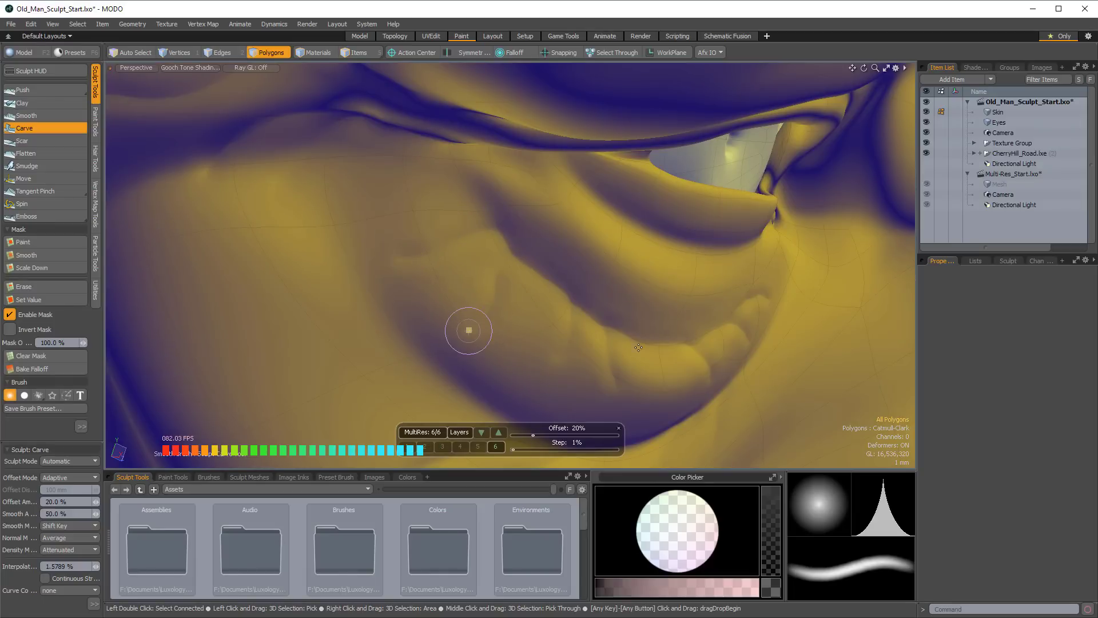
{"action": "left_click_drag", "start_coordinate": [551, 327], "coordinate": [507, 311], "text": "alt"}
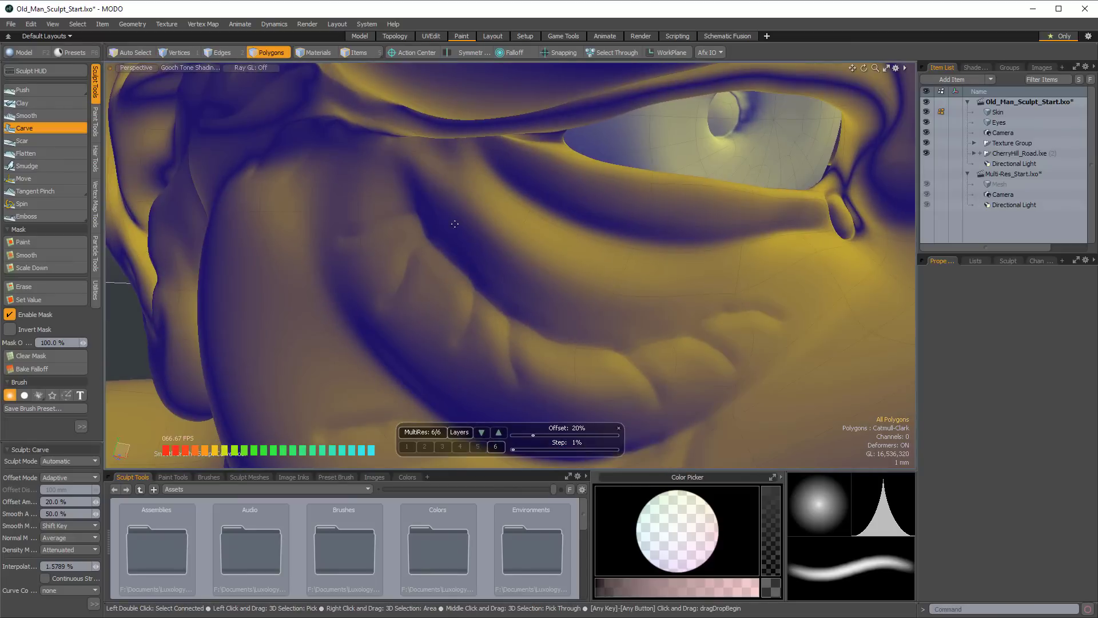
Step: Carve extra diagonal wrinkles along the eye bag's upper fold and soften them with the Carve brush's smoothing mode
{"action": "left_click_drag", "start_coordinate": [423, 209], "coordinate": [522, 287]}
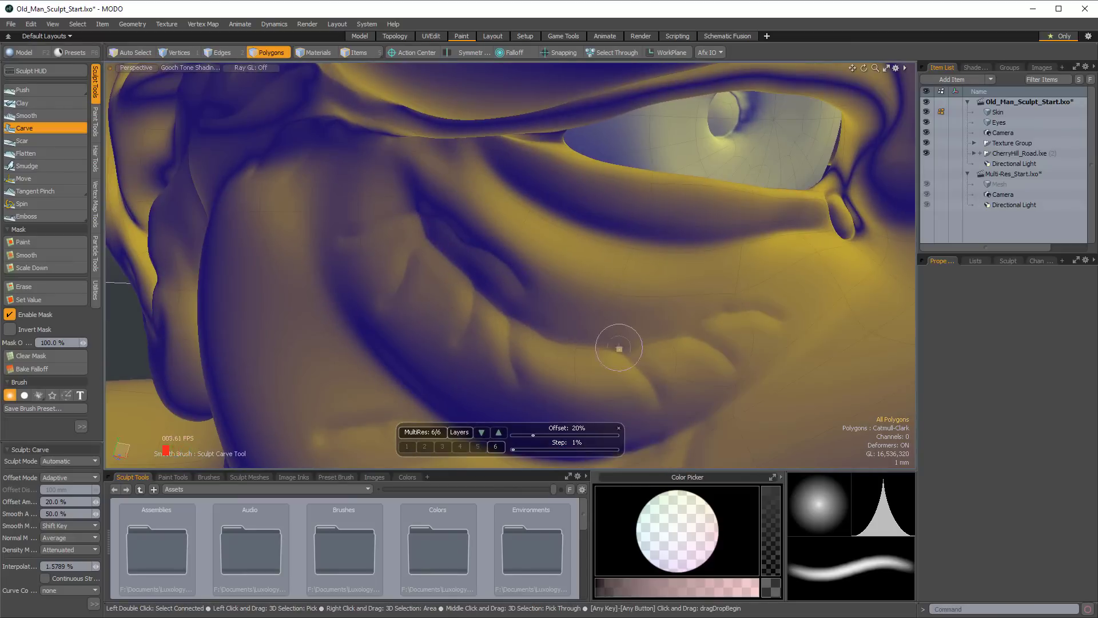
{"action": "left_click_drag", "start_coordinate": [613, 343], "coordinate": [561, 290]}
{"action": "left_click_drag", "start_coordinate": [700, 339], "coordinate": [635, 303]}
{"action": "left_click_drag", "start_coordinate": [707, 334], "coordinate": [537, 289], "text": "alt"}
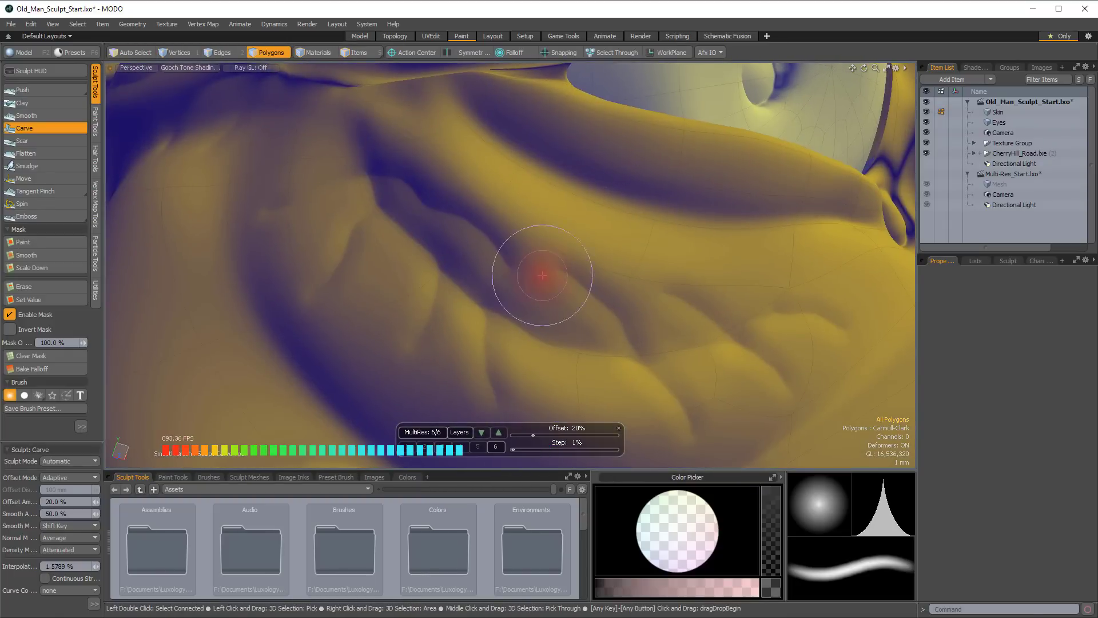
{"action": "mouse_move", "coordinate": [696, 321]}
{"action": "left_mouse_down", "text": "shift"}
{"action": "mouse_move", "coordinate": [598, 290]}
{"action": "mouse_move", "coordinate": [405, 196]}
{"action": "mouse_move", "coordinate": [451, 224]}
{"action": "mouse_move", "coordinate": [414, 214]}
{"action": "left_mouse_up", "text": "shift"}
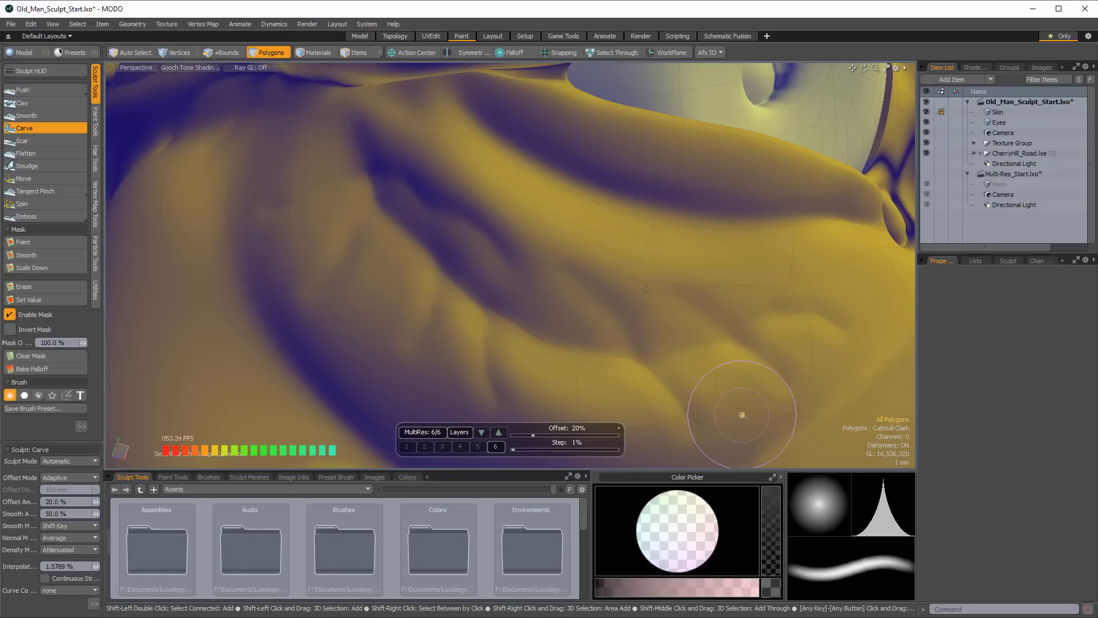
Step: Look over the face and add another multiresolution level above 6, accepting the GL count warning
{"action": "scroll", "coordinate": [646, 290], "scroll_direction": "down", "scroll_amount": 5}
{"action": "left_click_drag", "start_coordinate": [699, 267], "coordinate": [525, 335], "text": "alt"}
{"action": "scroll", "coordinate": [709, 276], "scroll_direction": "down", "scroll_amount": 4}
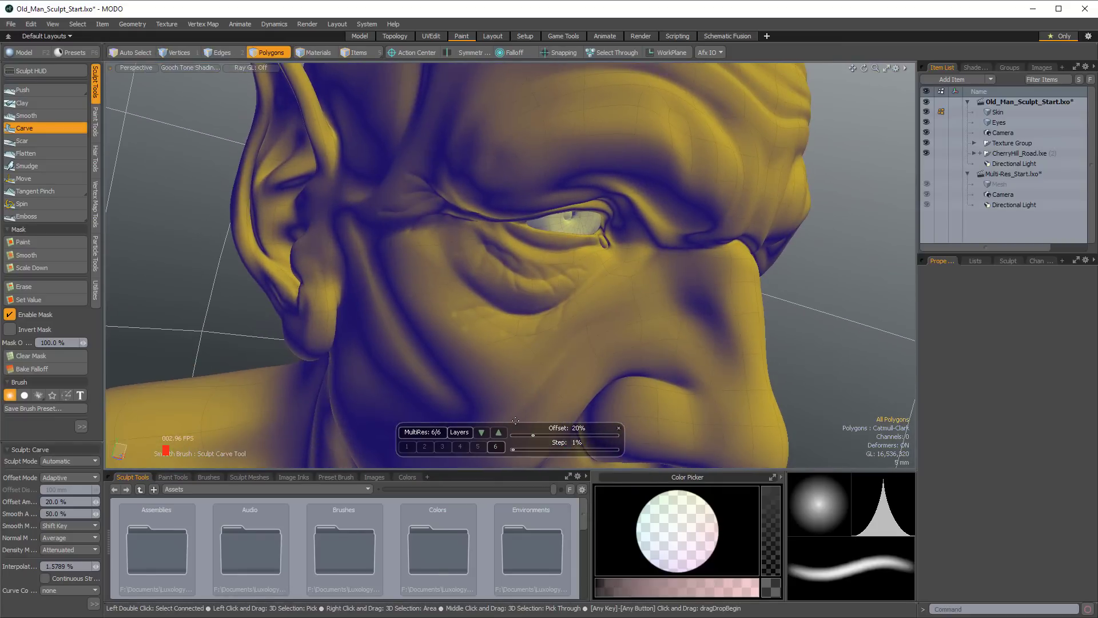
{"action": "left_click", "coordinate": [499, 432]}
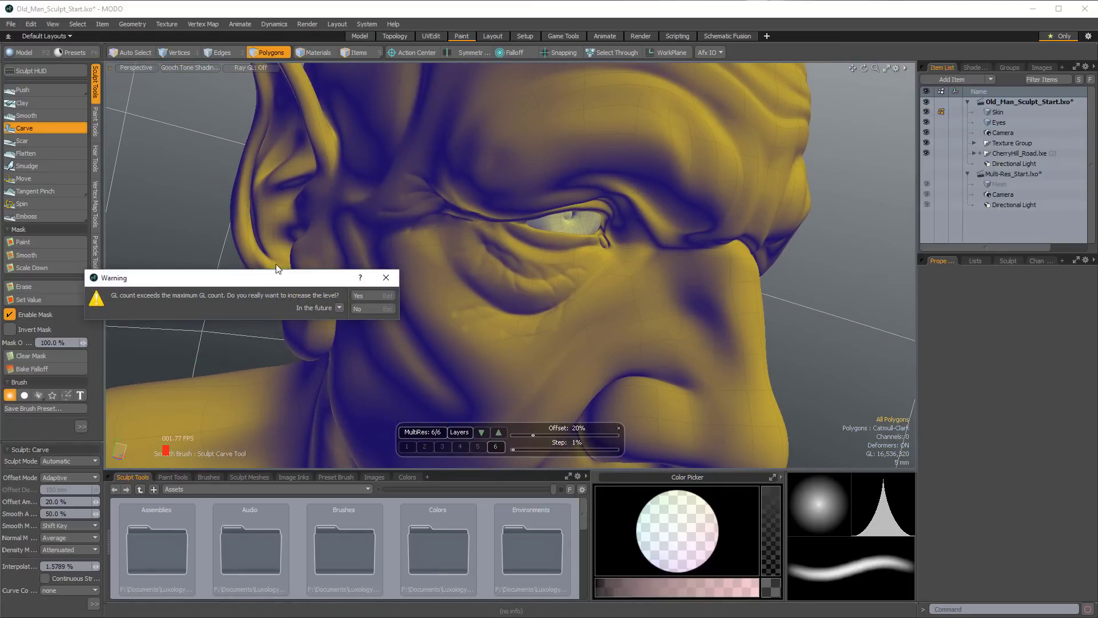
{"action": "left_click", "coordinate": [371, 297]}
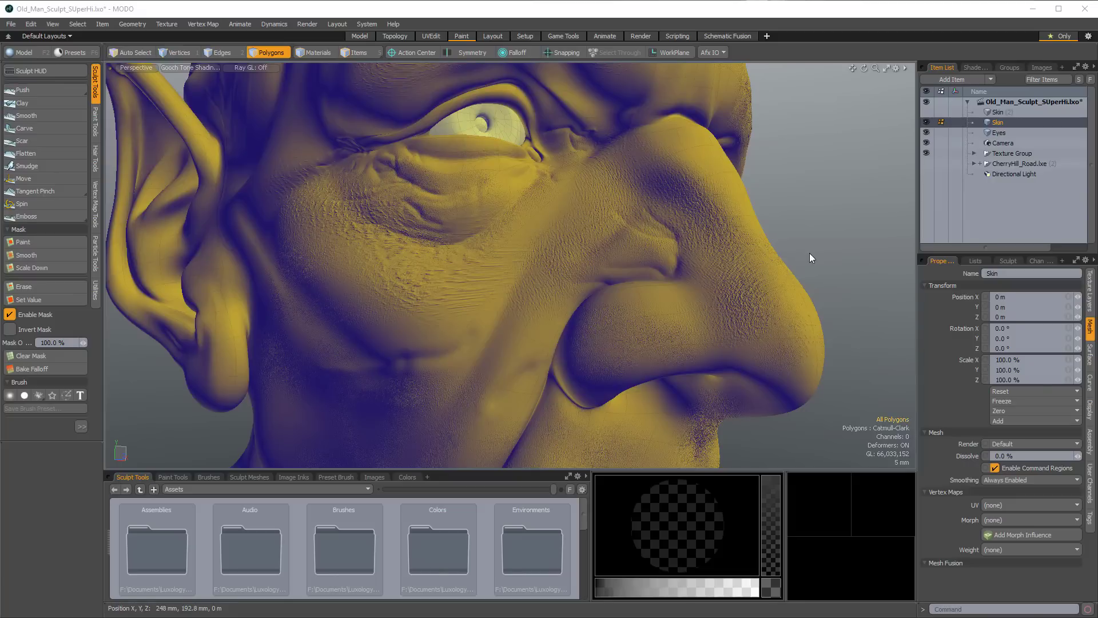
Step: Examine the fine pore and skin texture detail on the cheek of the Old_Man_Sculpt_SUperHi.lxo head
{"action": "left_click_drag", "start_coordinate": [455, 273], "coordinate": [512, 257], "text": "alt"}
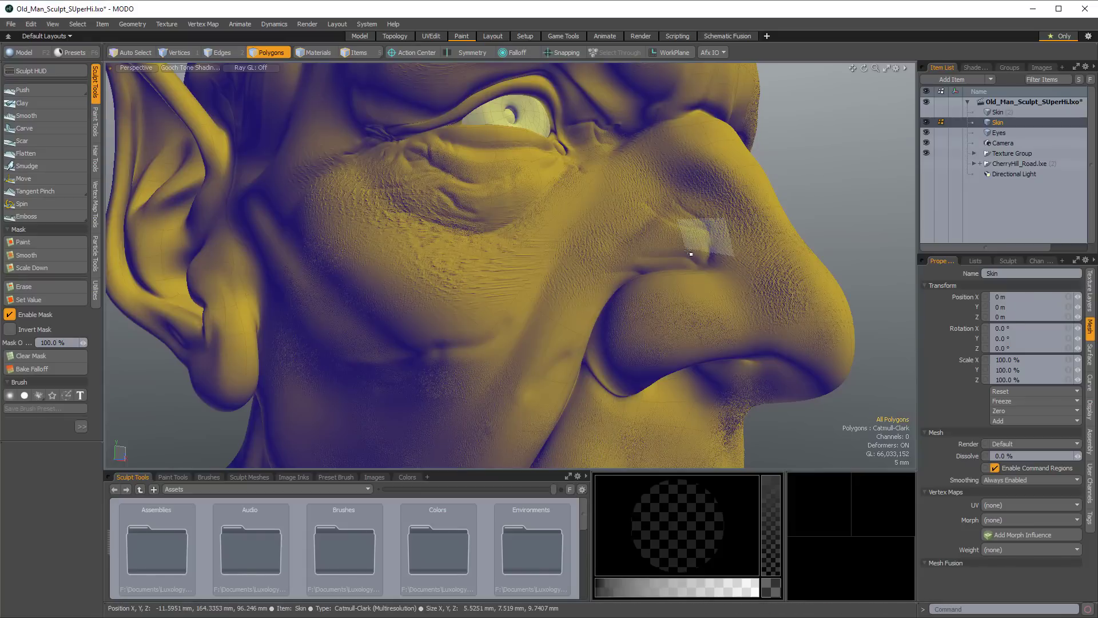
{"action": "mouse_move", "coordinate": [447, 279]}
{"action": "left_mouse_down", "text": "ctrl+alt"}
{"action": "mouse_move", "coordinate": [607, 217]}
{"action": "mouse_move", "coordinate": [543, 233]}
{"action": "mouse_move", "coordinate": [642, 307]}
{"action": "left_mouse_up", "text": "ctrl+alt"}
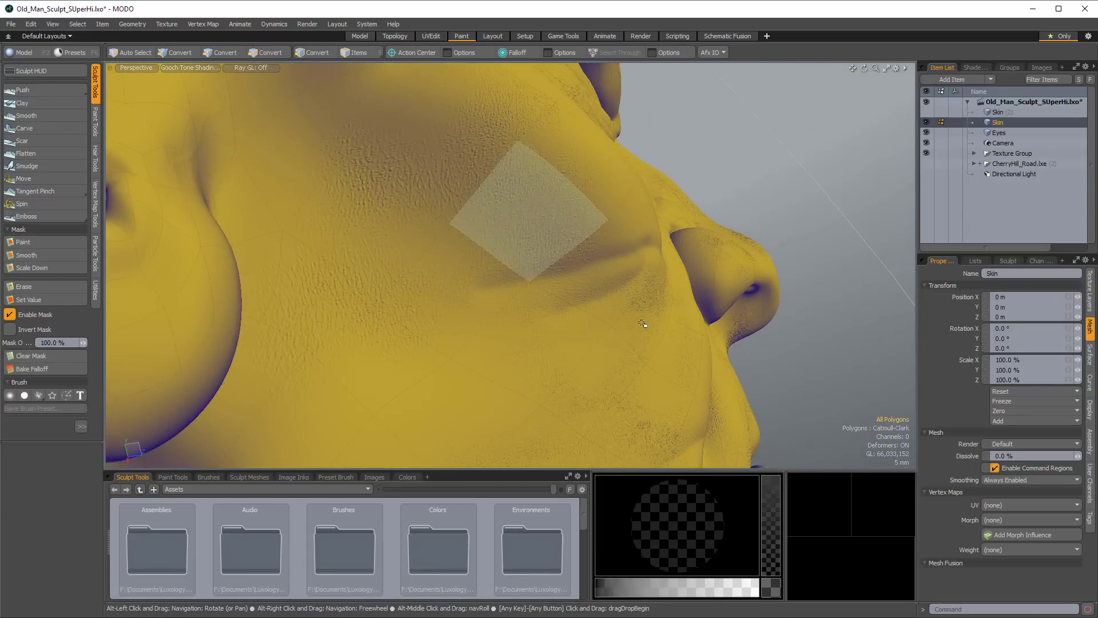
{"action": "left_click_drag", "start_coordinate": [571, 201], "coordinate": [606, 242], "text": "alt"}
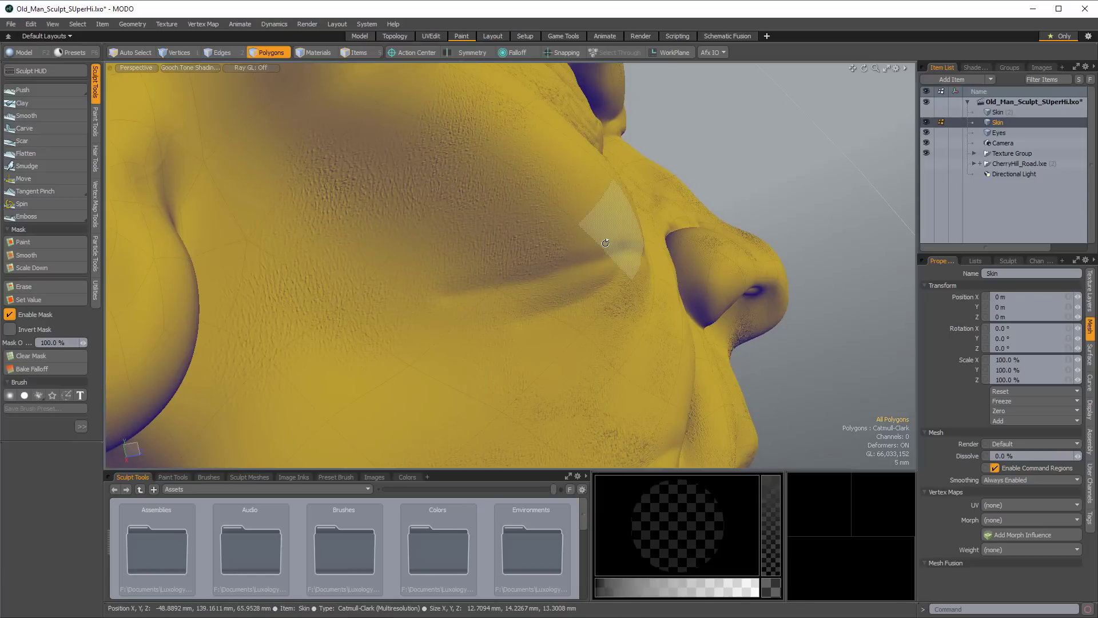
{"action": "mouse_move", "coordinate": [510, 322]}
{"action": "left_mouse_down", "text": "alt"}
{"action": "mouse_move", "coordinate": [536, 230]}
{"action": "mouse_move", "coordinate": [433, 132]}
{"action": "mouse_move", "coordinate": [427, 172]}
{"action": "mouse_move", "coordinate": [495, 169]}
{"action": "left_mouse_up", "text": "alt"}
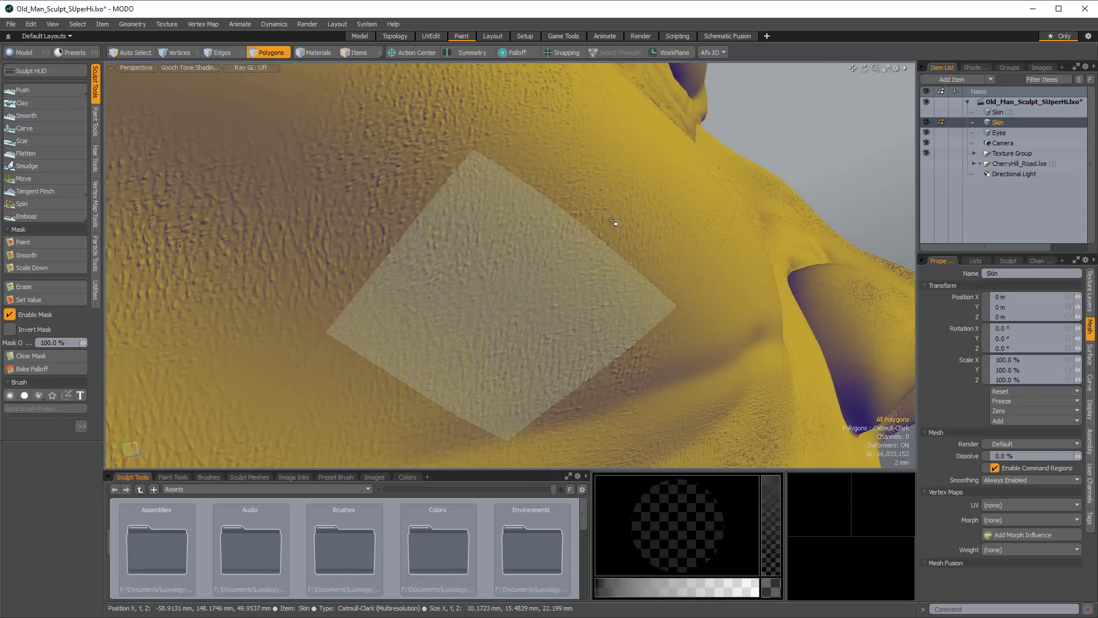
{"action": "left_click_drag", "start_coordinate": [593, 226], "coordinate": [675, 247], "text": "alt"}
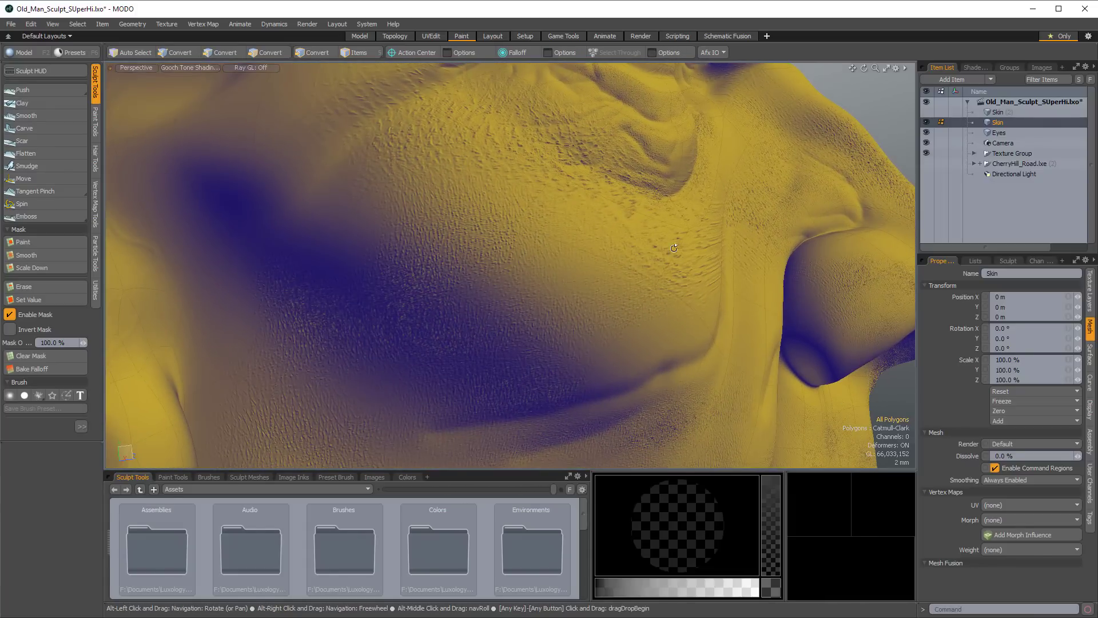
Step: Examine the wrinkles and pores around the nose, eye bags and cheeks from both sides of the head
{"action": "mouse_move", "coordinate": [655, 164]}
{"action": "left_mouse_down", "text": "alt"}
{"action": "mouse_move", "coordinate": [486, 240]}
{"action": "mouse_move", "coordinate": [458, 265]}
{"action": "mouse_move", "coordinate": [490, 233]}
{"action": "mouse_move", "coordinate": [572, 223]}
{"action": "mouse_move", "coordinate": [525, 251]}
{"action": "mouse_move", "coordinate": [759, 214]}
{"action": "mouse_move", "coordinate": [532, 221]}
{"action": "mouse_move", "coordinate": [480, 205]}
{"action": "mouse_move", "coordinate": [443, 229]}
{"action": "left_mouse_up", "text": "alt"}
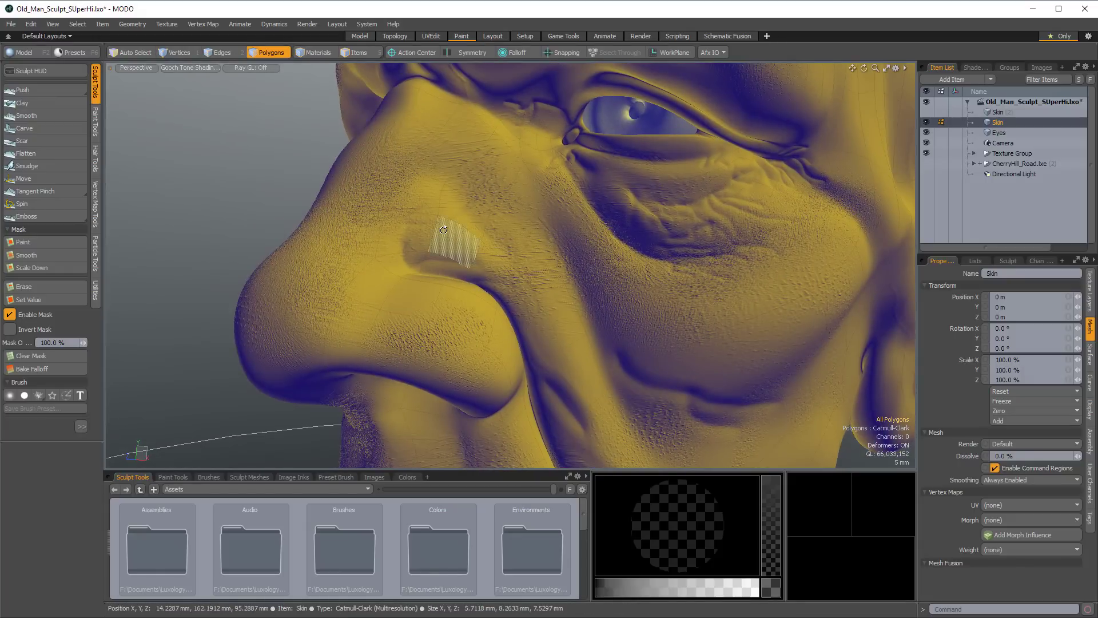
{"action": "left_click_drag", "start_coordinate": [591, 258], "coordinate": [480, 229], "text": "alt"}
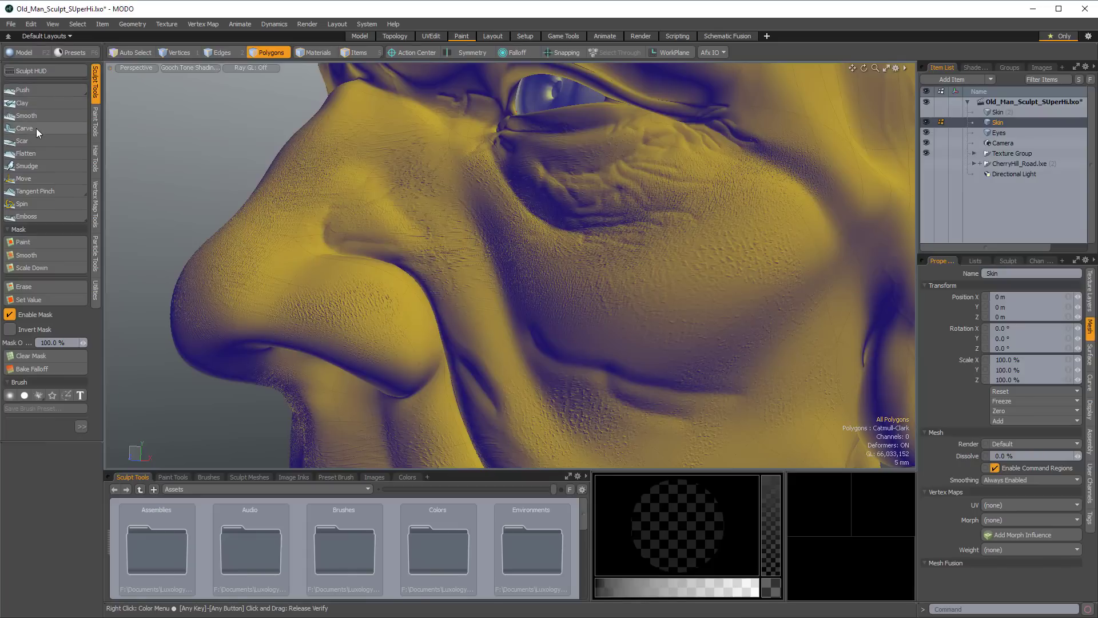
{"action": "mouse_move", "coordinate": [530, 200]}
{"action": "left_mouse_down", "text": "alt"}
{"action": "mouse_move", "coordinate": [495, 233]}
{"action": "mouse_move", "coordinate": [544, 260]}
{"action": "left_mouse_up", "text": "alt"}
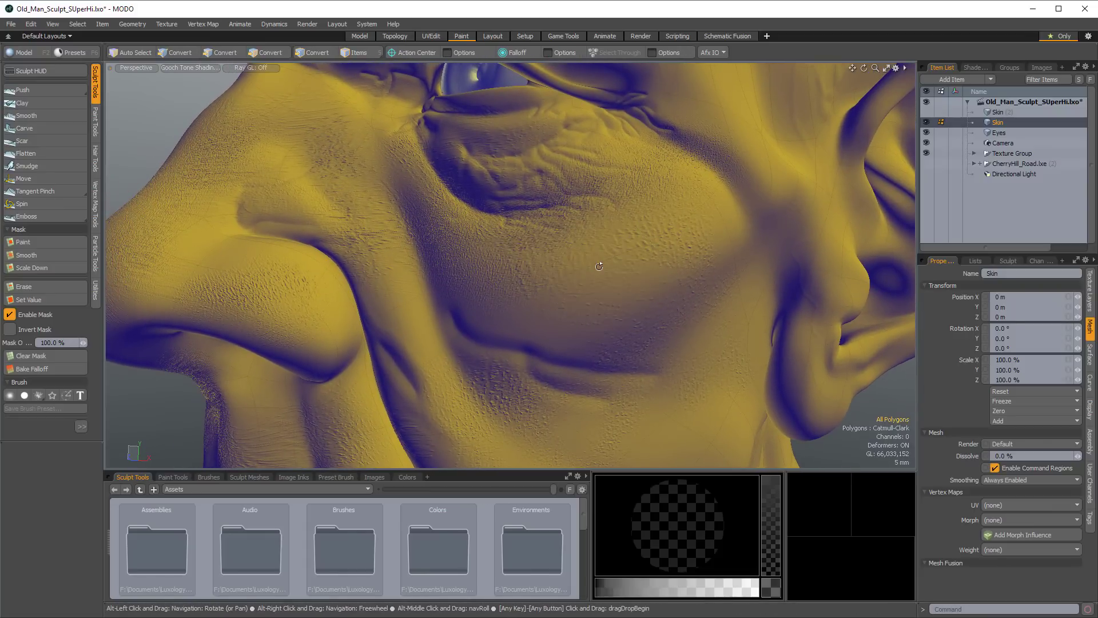
{"action": "left_click_drag", "start_coordinate": [593, 262], "coordinate": [696, 350], "text": "alt"}
{"action": "left_click_drag", "start_coordinate": [442, 256], "coordinate": [719, 195], "text": "ctrl+alt"}
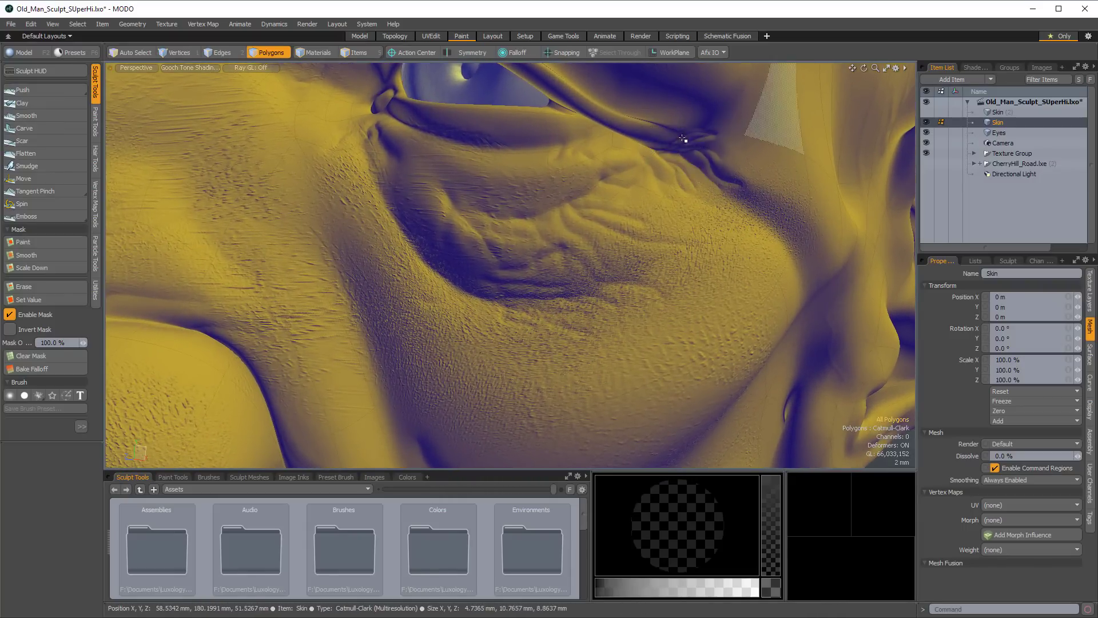
{"action": "left_click_drag", "start_coordinate": [584, 250], "coordinate": [629, 294], "text": "ctrl+alt"}
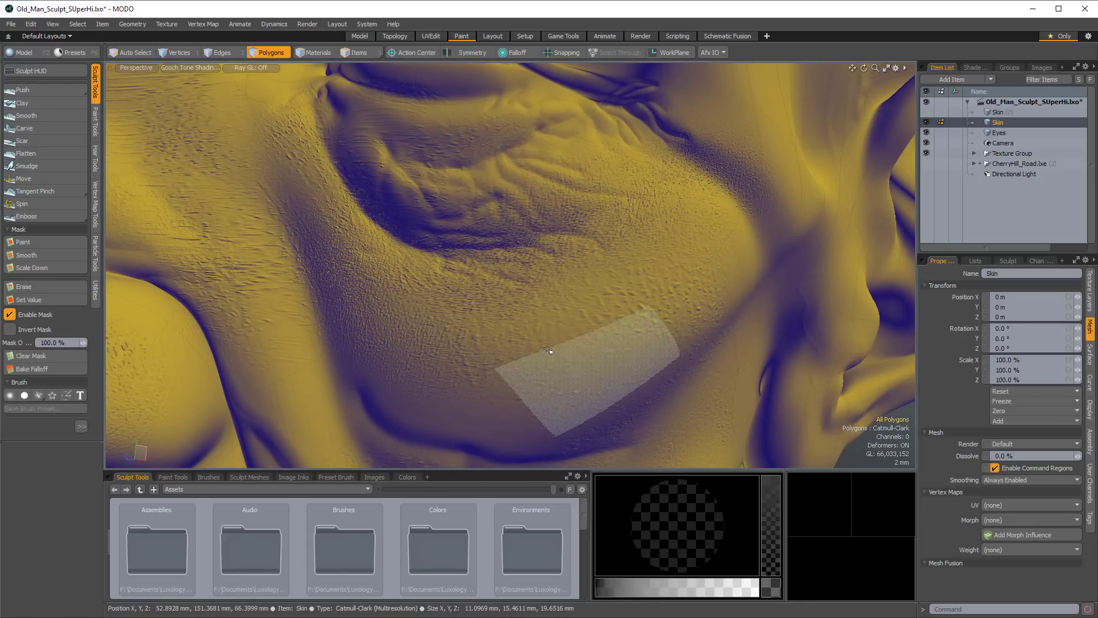
{"action": "scroll", "coordinate": [549, 332], "scroll_direction": "down", "scroll_amount": 5}
{"action": "left_click_drag", "start_coordinate": [534, 319], "coordinate": [626, 286], "text": "alt"}
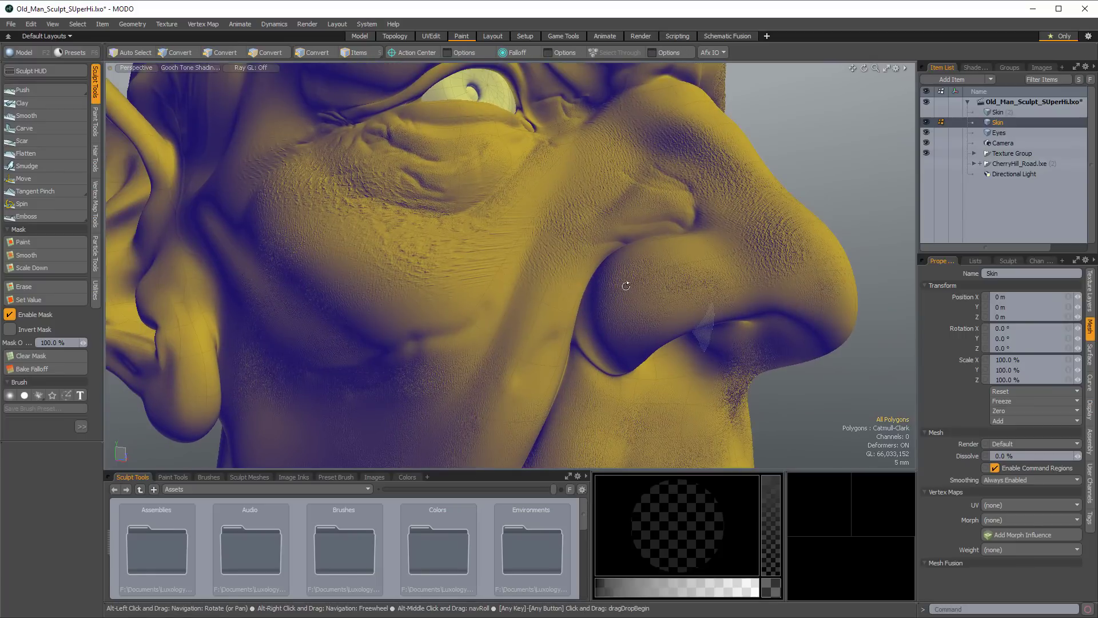
{"action": "left_click_drag", "start_coordinate": [494, 271], "coordinate": [536, 272], "text": "alt"}
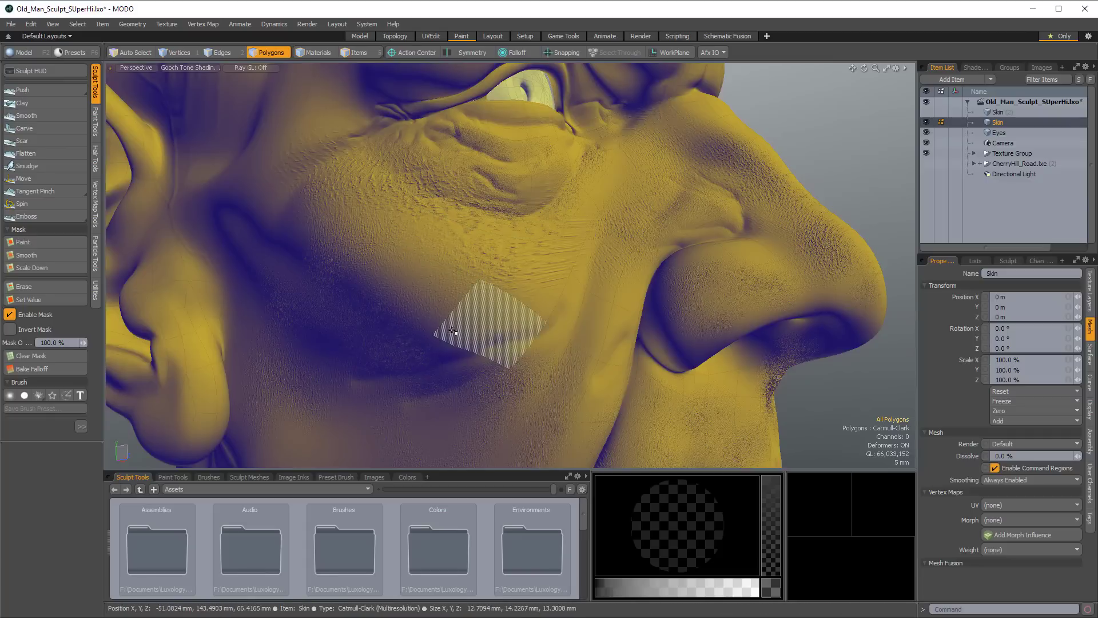
{"action": "mouse_move", "coordinate": [452, 302]}
{"action": "left_mouse_down", "text": "alt"}
{"action": "mouse_move", "coordinate": [583, 225]}
{"action": "mouse_move", "coordinate": [546, 250]}
{"action": "mouse_move", "coordinate": [457, 229]}
{"action": "left_mouse_up", "text": "alt"}
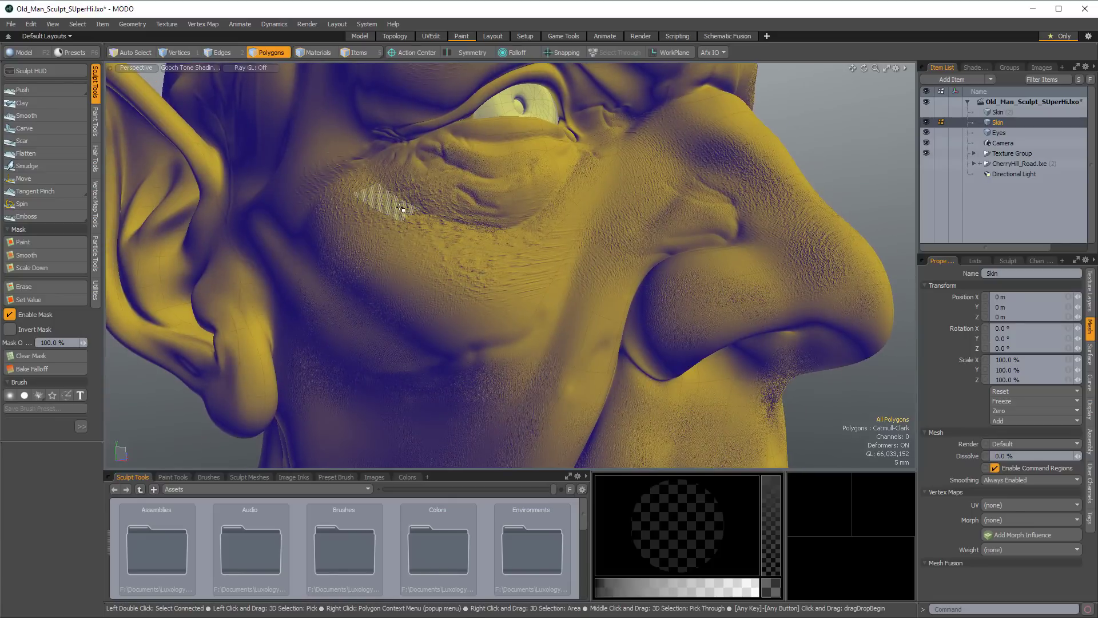
{"action": "key", "text": "alt"}
{"action": "left_click_drag", "start_coordinate": [599, 199], "coordinate": [620, 187], "text": "alt"}
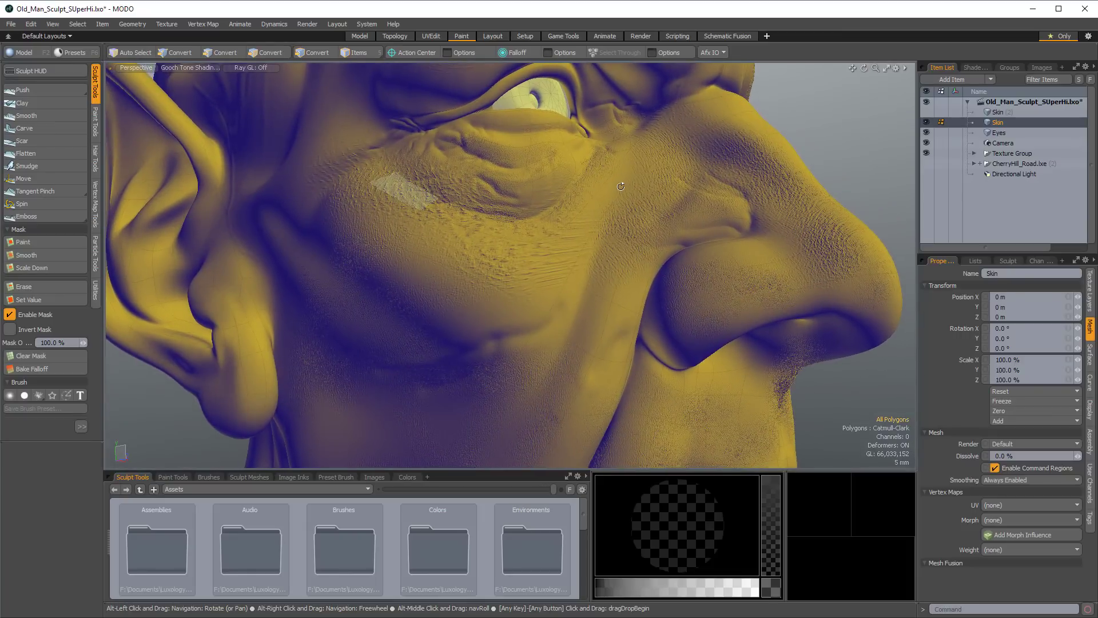
Step: Inspect the finished skin detail on the cheek, under-eye folds and nose up close, including the opposite side of the face and the brow
{"action": "left_click_drag", "start_coordinate": [563, 203], "coordinate": [587, 225], "text": "alt"}
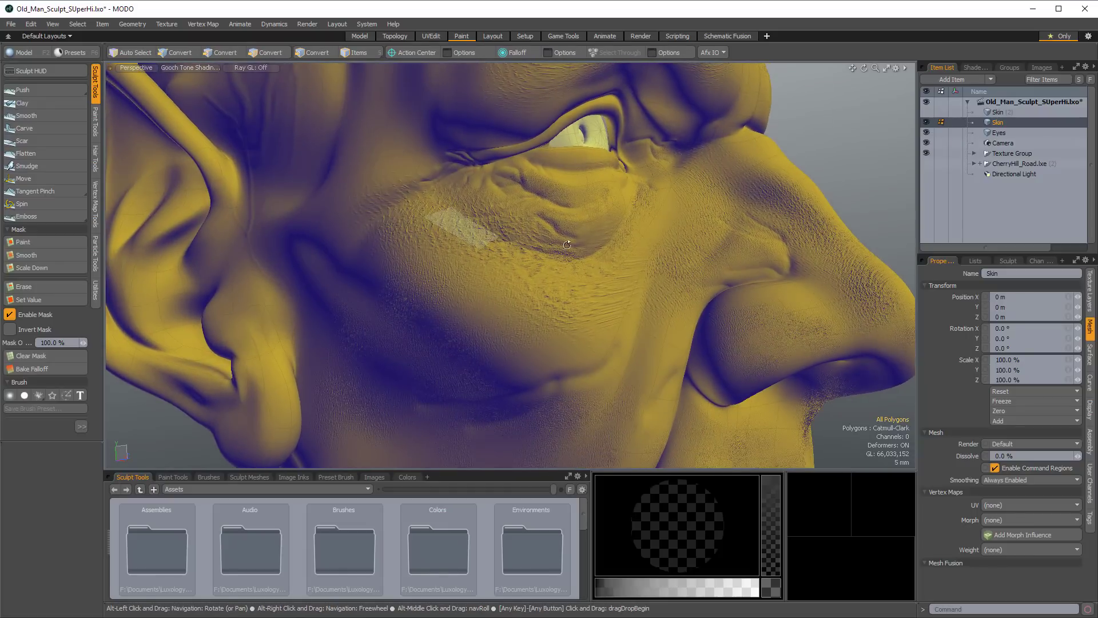
{"action": "left_click_drag", "start_coordinate": [519, 275], "coordinate": [566, 266], "text": "alt"}
{"action": "left_click_drag", "start_coordinate": [435, 341], "coordinate": [441, 276], "text": "alt"}
{"action": "left_click_drag", "start_coordinate": [627, 235], "coordinate": [538, 254], "text": "alt"}
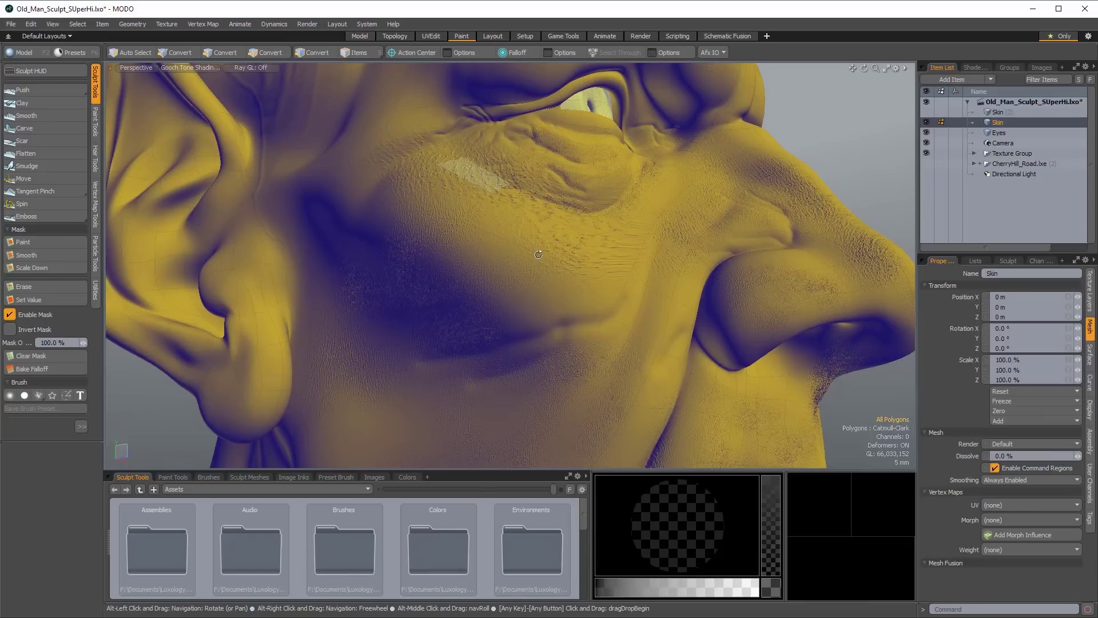
{"action": "left_click_drag", "start_coordinate": [531, 236], "coordinate": [533, 252], "text": "alt"}
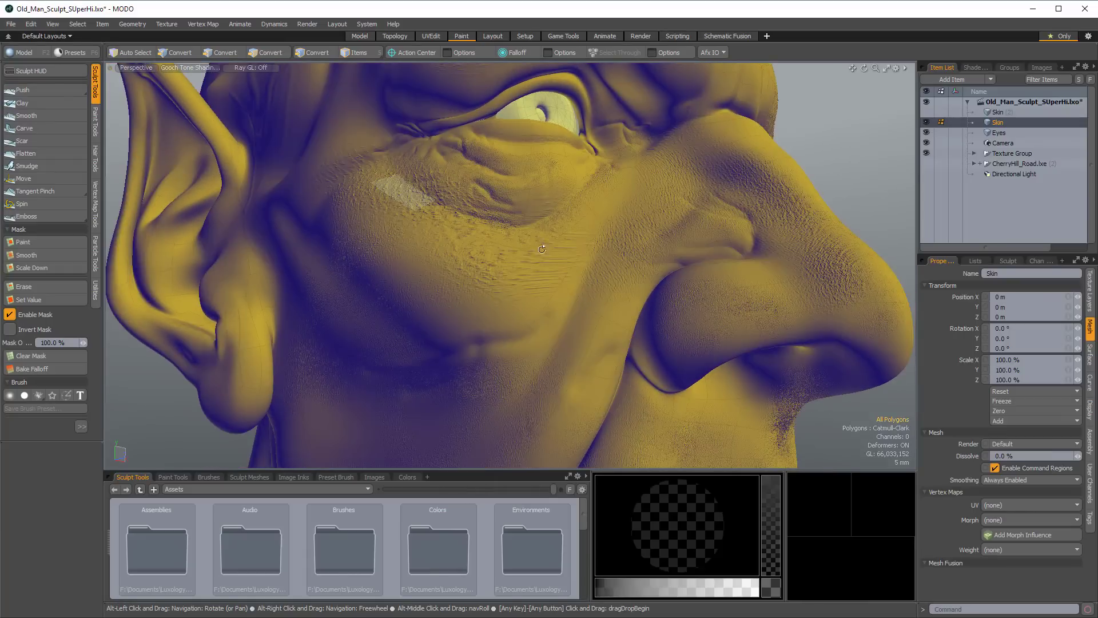
{"action": "left_click_drag", "start_coordinate": [660, 245], "coordinate": [593, 299], "text": "alt"}
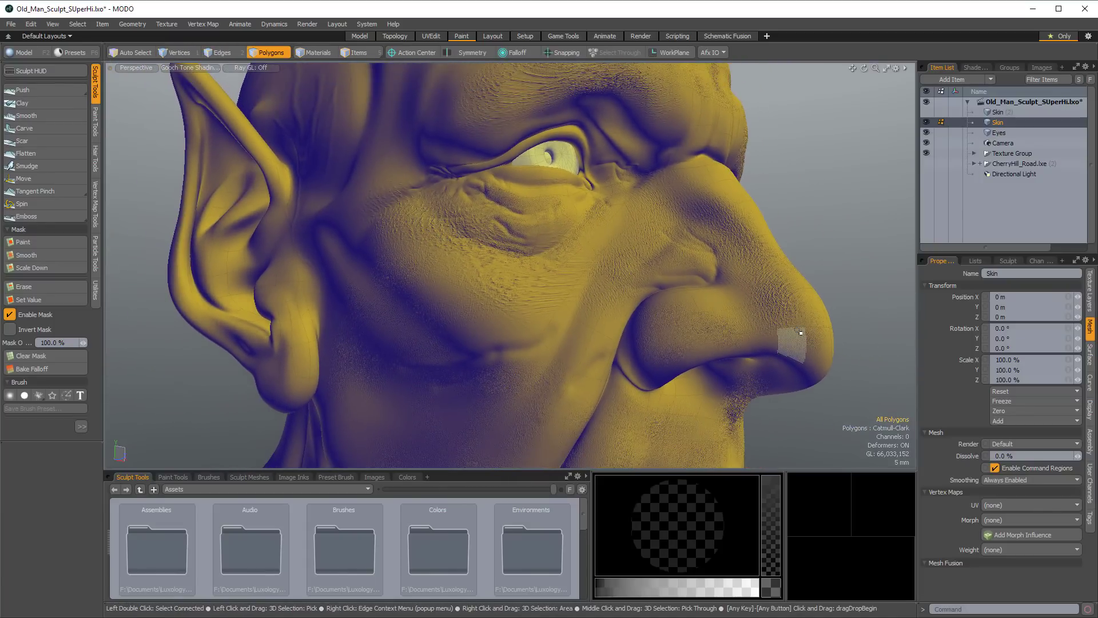
{"action": "left_click_drag", "start_coordinate": [478, 314], "coordinate": [431, 235], "text": "alt"}
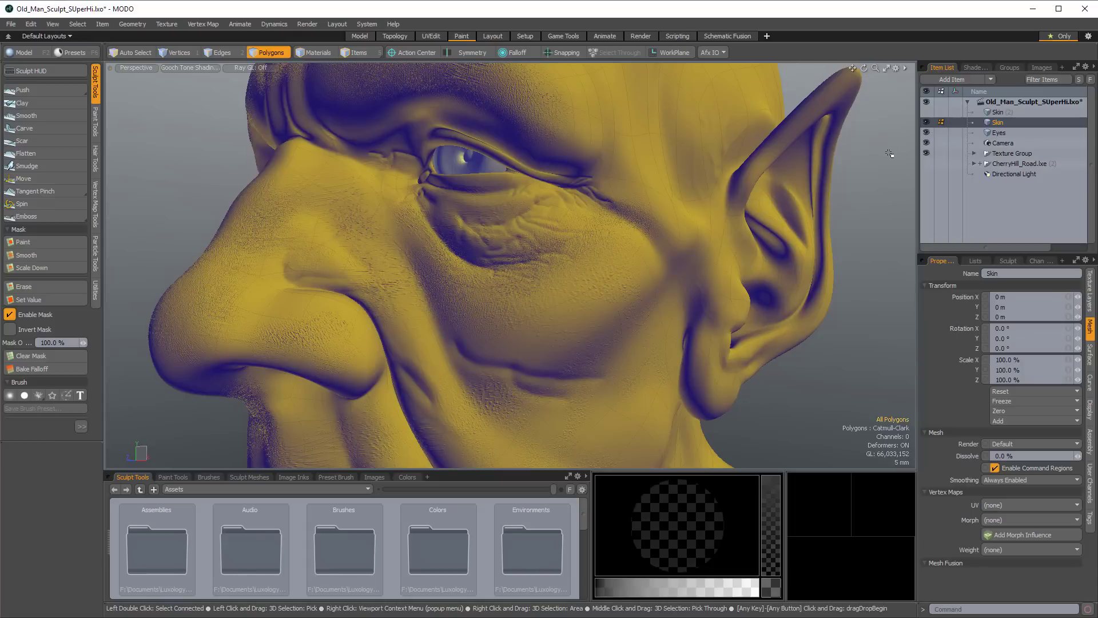
{"action": "left_click_drag", "start_coordinate": [231, 282], "coordinate": [491, 239], "text": "alt"}
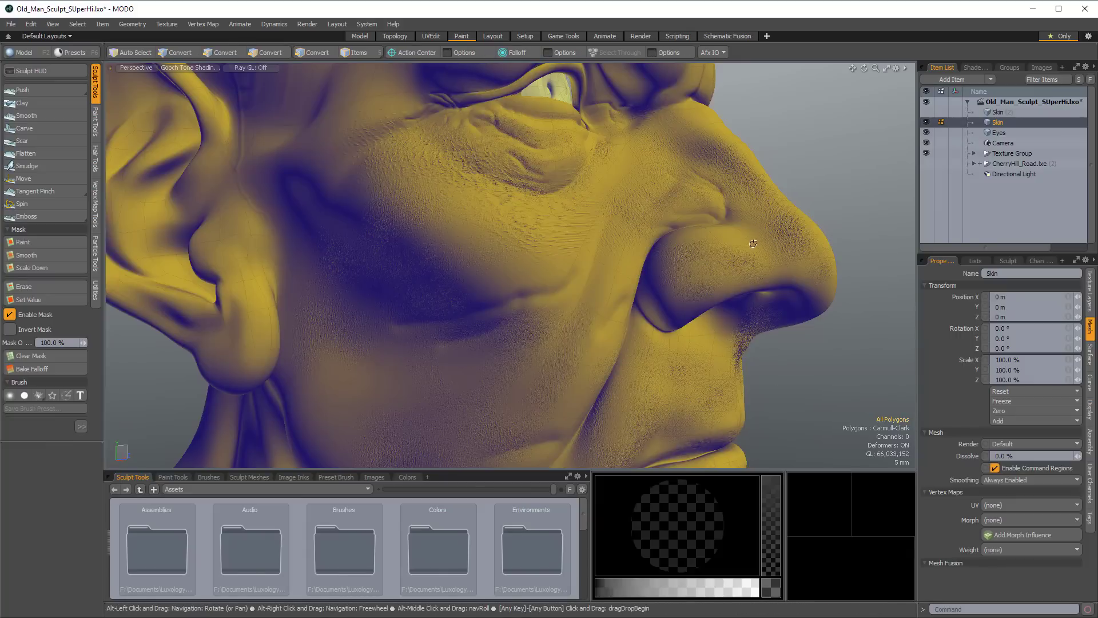
{"action": "mouse_move", "coordinate": [746, 217]}
{"action": "left_mouse_down", "text": "alt"}
{"action": "mouse_move", "coordinate": [628, 237]}
{"action": "mouse_move", "coordinate": [452, 217]}
{"action": "mouse_move", "coordinate": [475, 269]}
{"action": "mouse_move", "coordinate": [435, 344]}
{"action": "mouse_move", "coordinate": [493, 286]}
{"action": "mouse_move", "coordinate": [742, 274]}
{"action": "mouse_move", "coordinate": [558, 263]}
{"action": "mouse_move", "coordinate": [699, 262]}
{"action": "mouse_move", "coordinate": [713, 292]}
{"action": "mouse_move", "coordinate": [658, 309]}
{"action": "left_mouse_up", "text": "alt"}
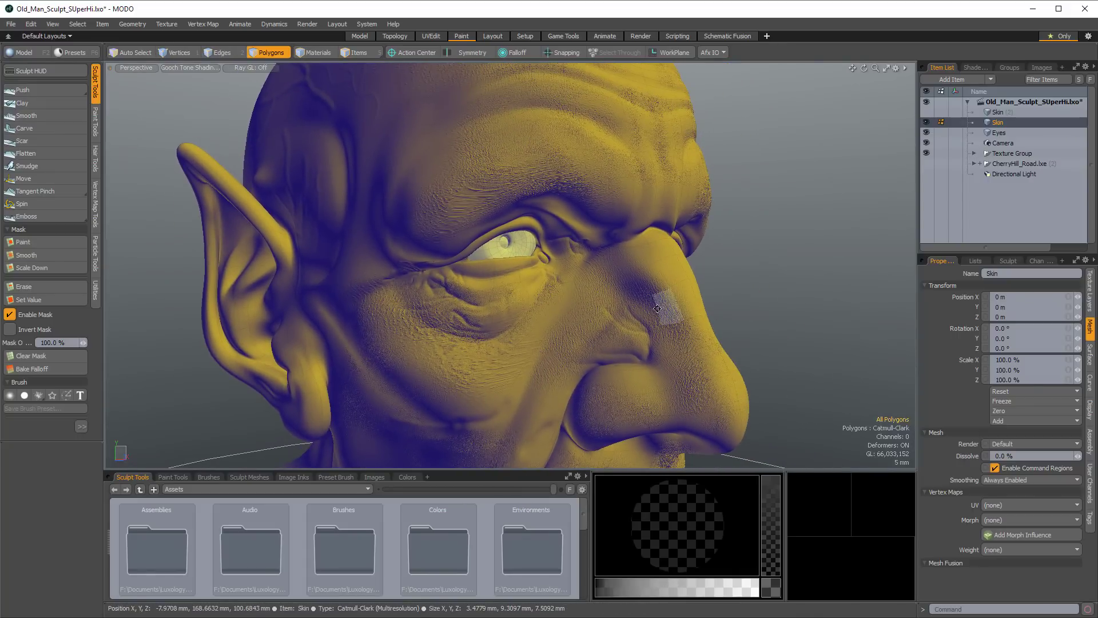